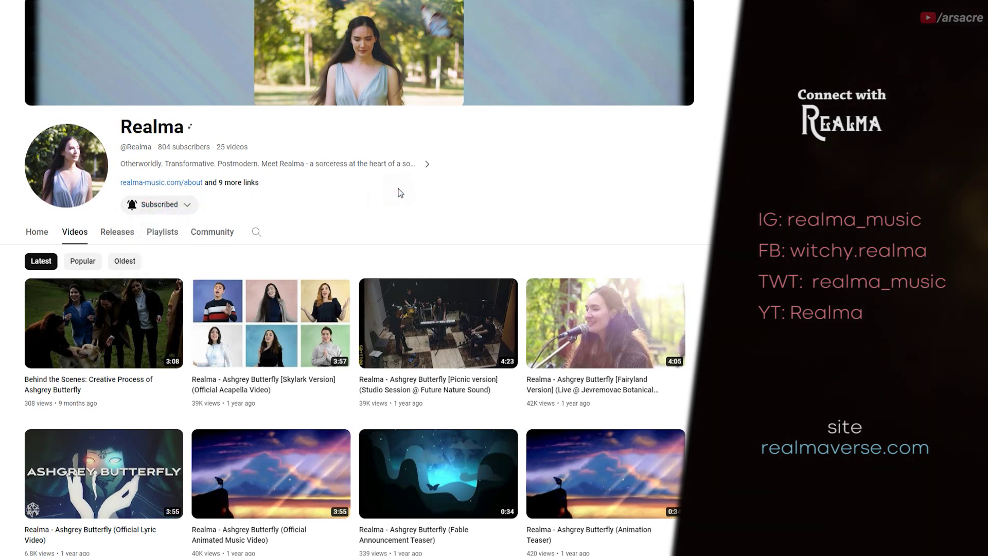
scroll(398, 188, "down", 2)
scroll(705, 170, "down", 3)
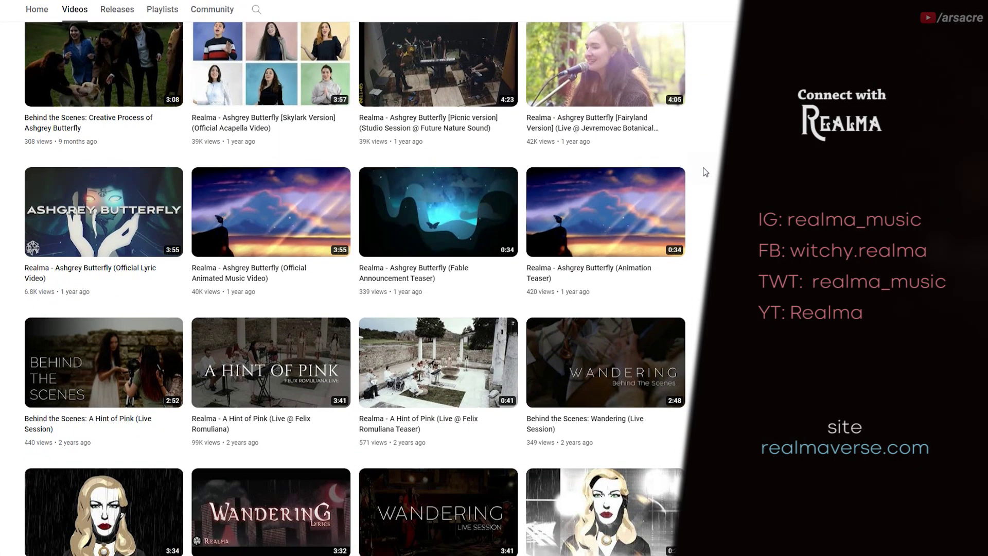
scroll(705, 171, "down", 3)
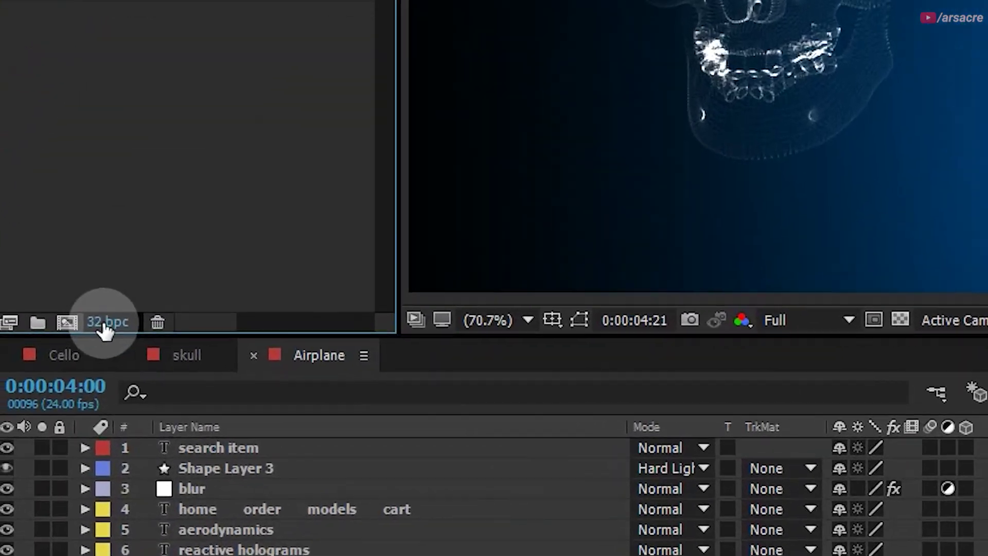
Set the project's color depth to 32 bits per channel (float).
left_click(120, 312)
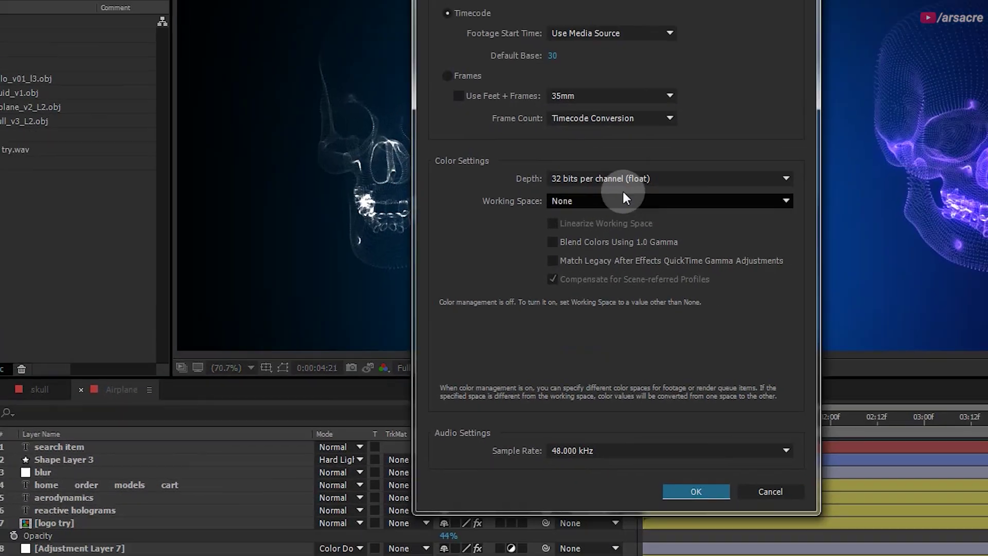
left_click(466, 233)
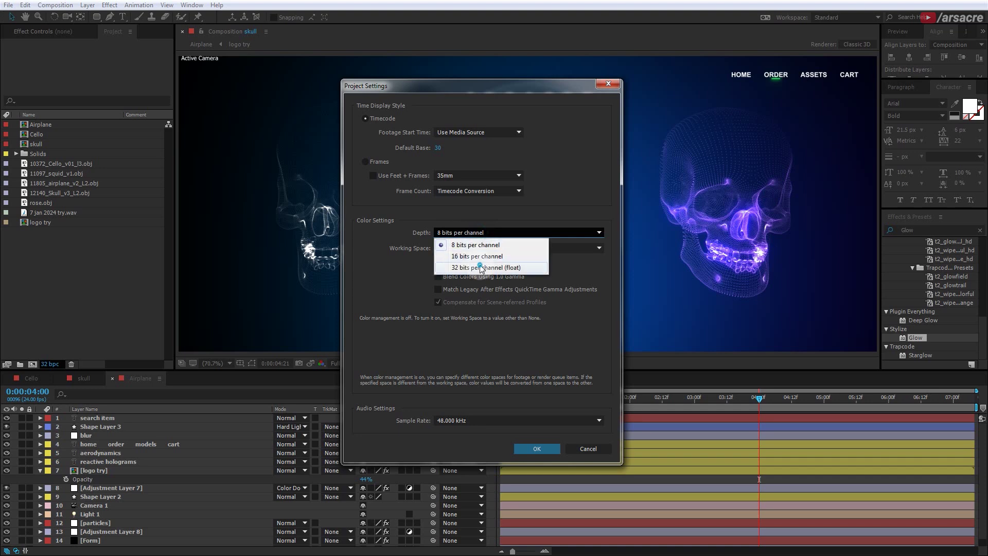
left_click(480, 267)
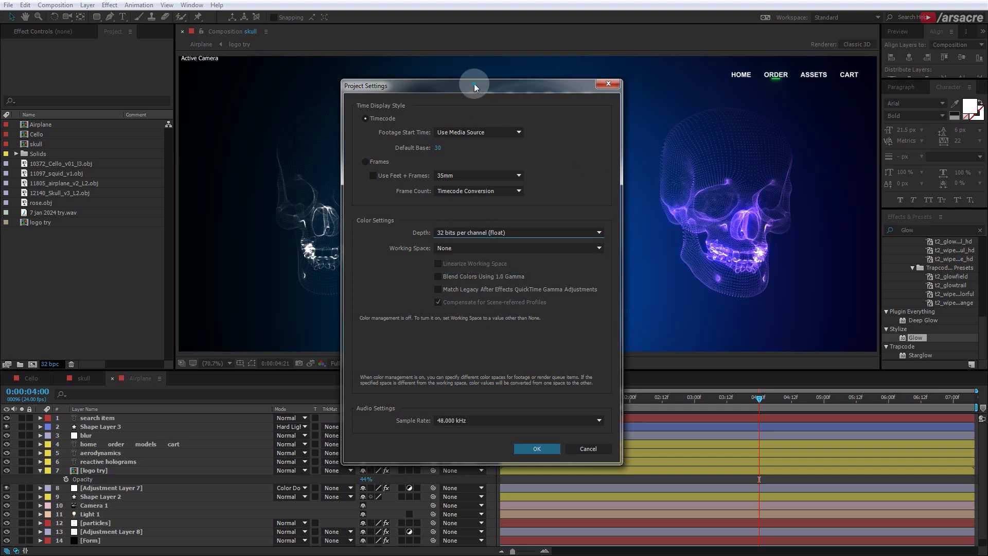
left_click_drag(474, 83, 242, 114)
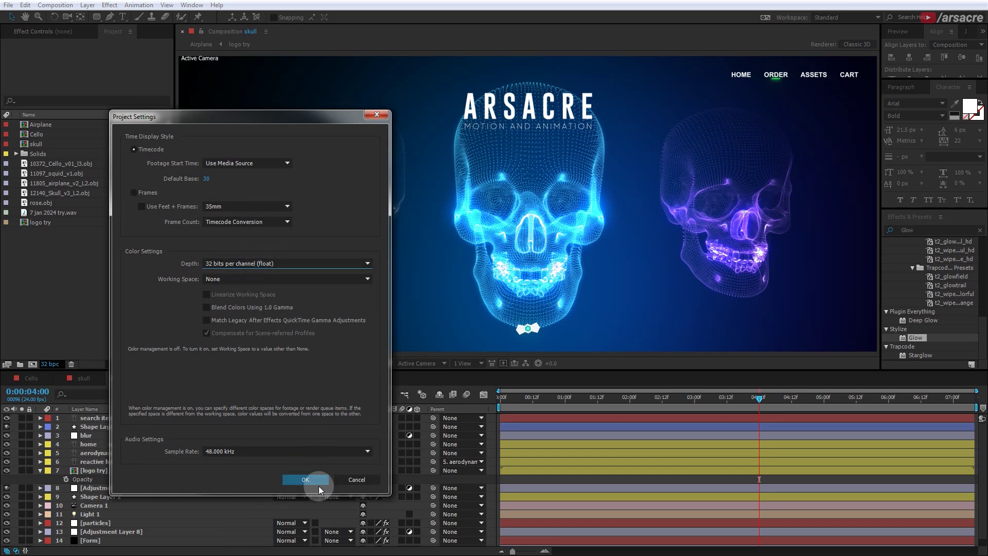
left_click(306, 479)
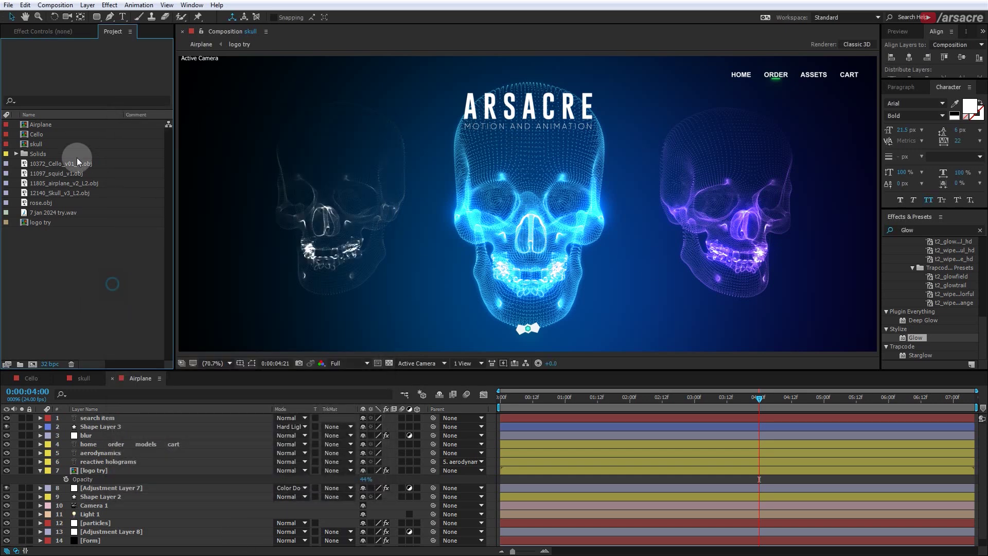
Create a new composition named demo at 1920 x 812 px and 24 frames per second, lasting 0:00:07:08.
left_click(55, 5)
left_click(57, 15)
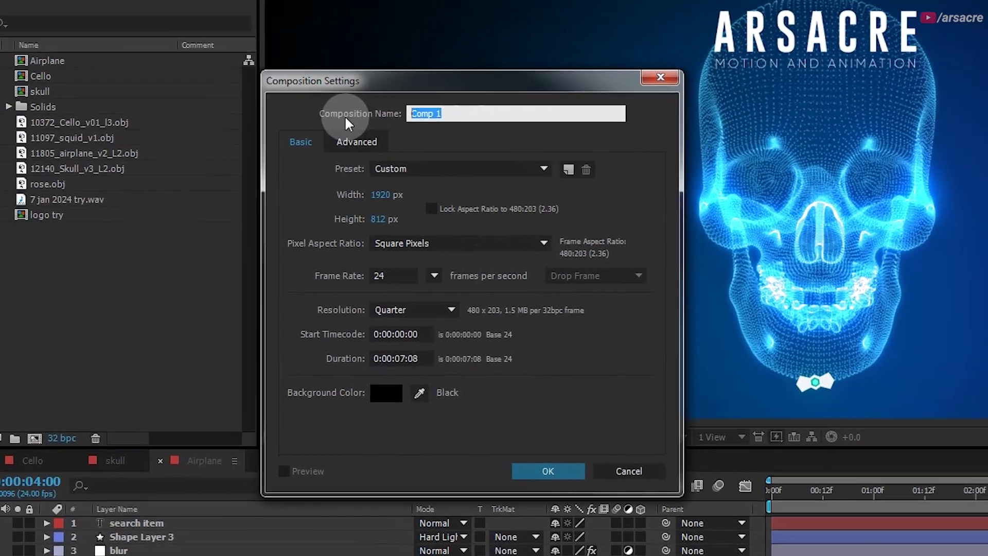
type("demo")
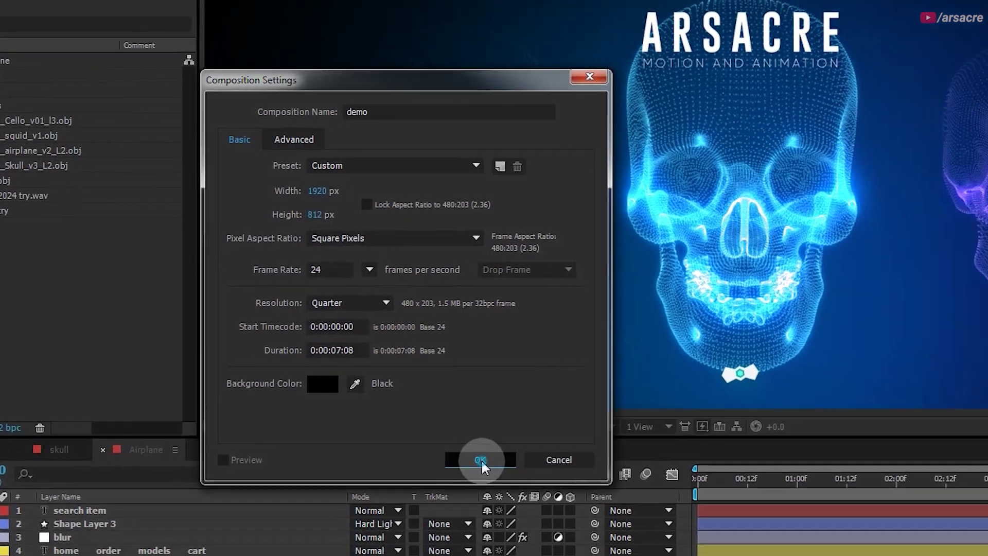
left_click(566, 477)
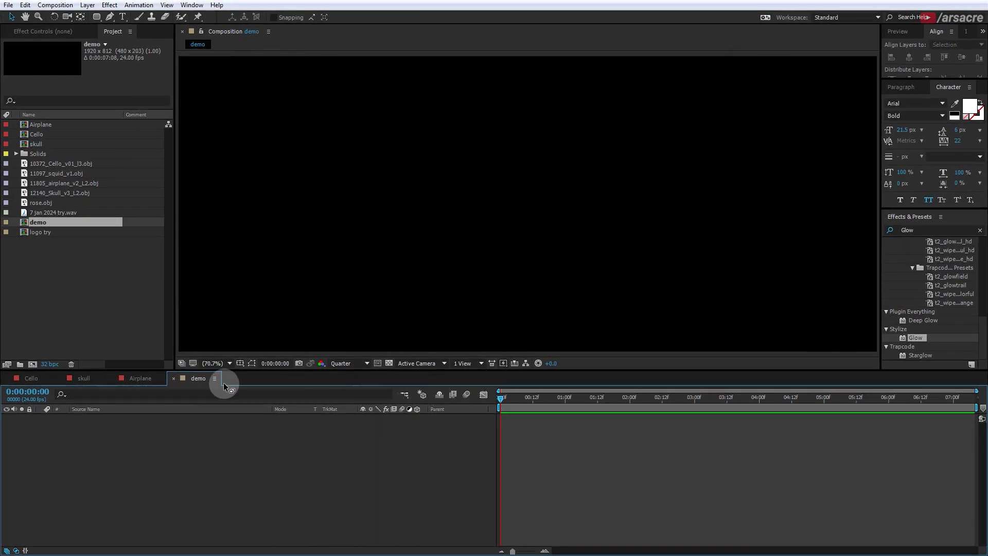
left_click(110, 289)
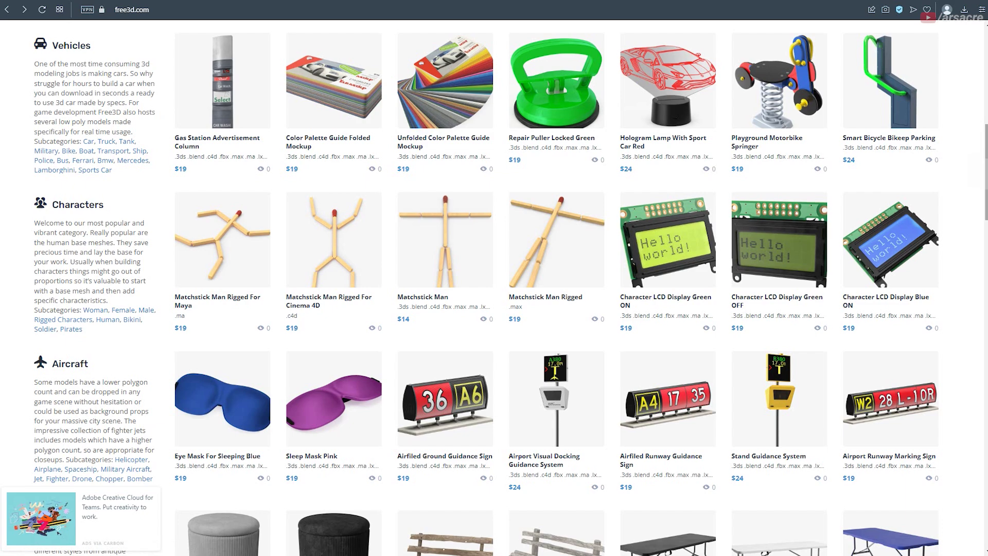
Switch to free3d.com in the browser and browse the free 3D models in OBJ format.
scroll(494, 278, "up", 10)
left_click_drag(505, 121, 407, 128)
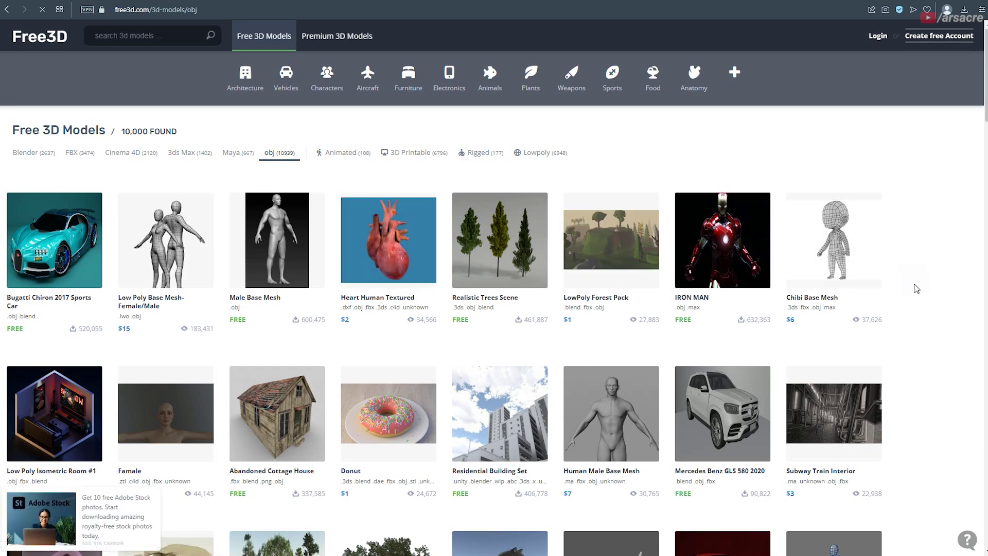
scroll(913, 287, "down", 4)
scroll(906, 289, "down", 5)
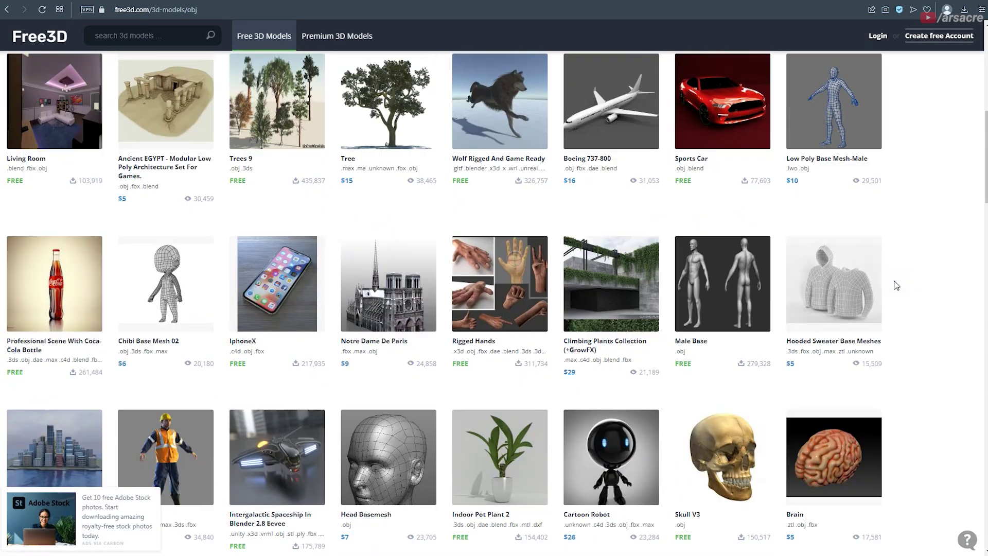
scroll(893, 282, "up", 2)
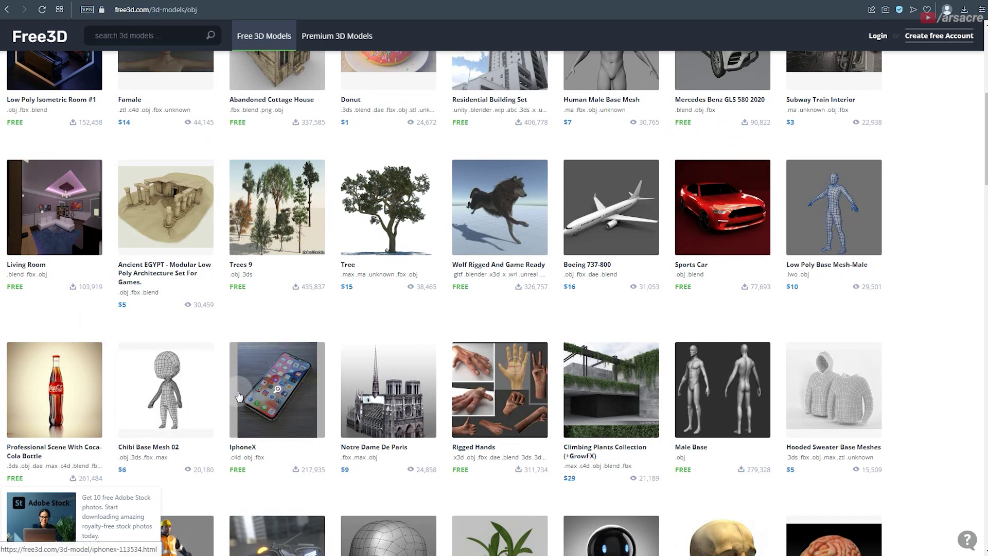
scroll(817, 393, "down", 4)
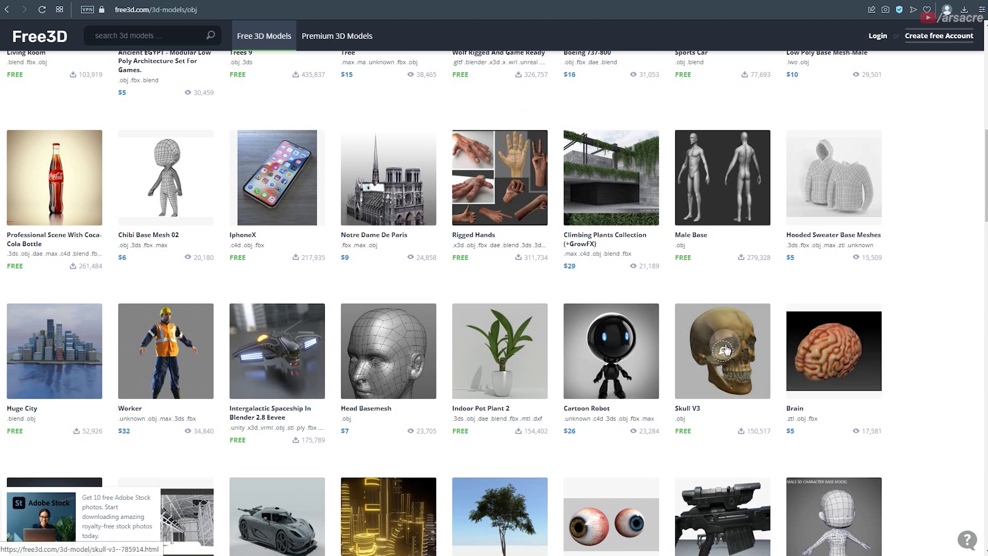
Open the free Skull V3 model's page and bring up its available OBJ download file.
left_click(728, 365)
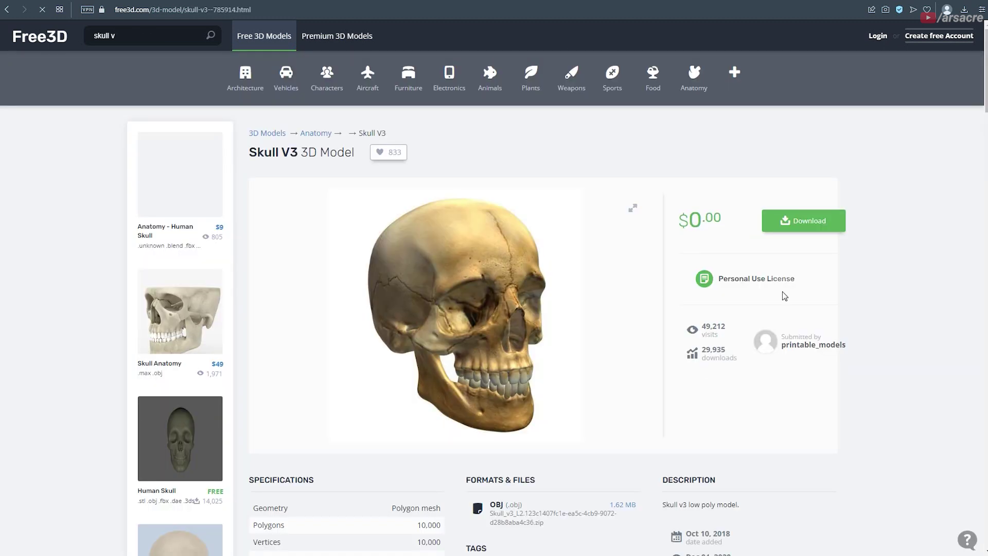
scroll(892, 208, "down", 5)
scroll(525, 341, "up", 4)
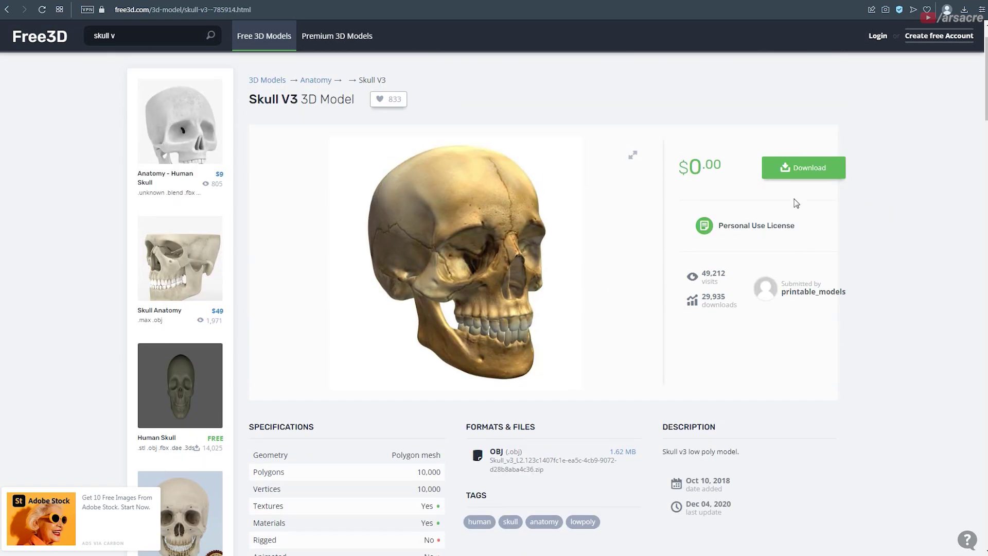
left_click(806, 170)
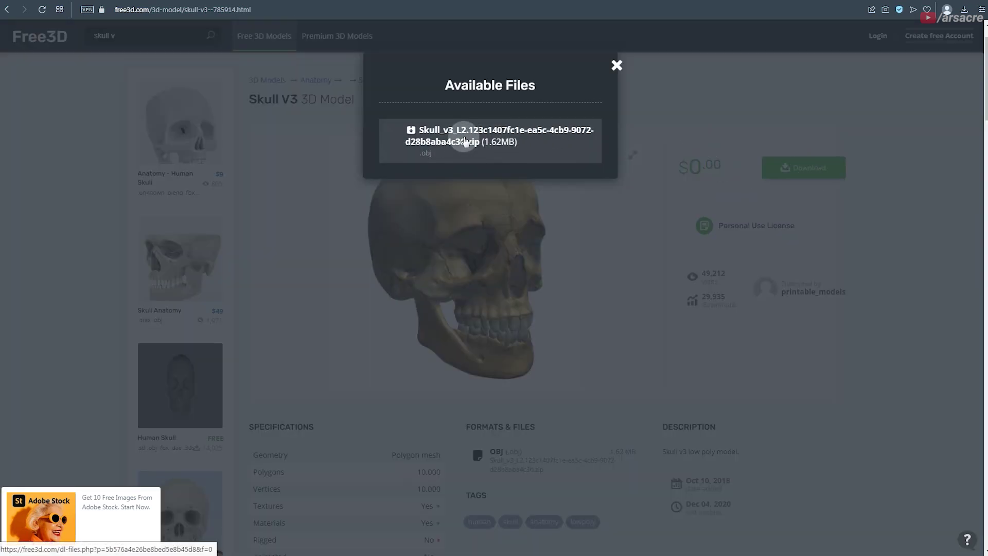
left_click(617, 68)
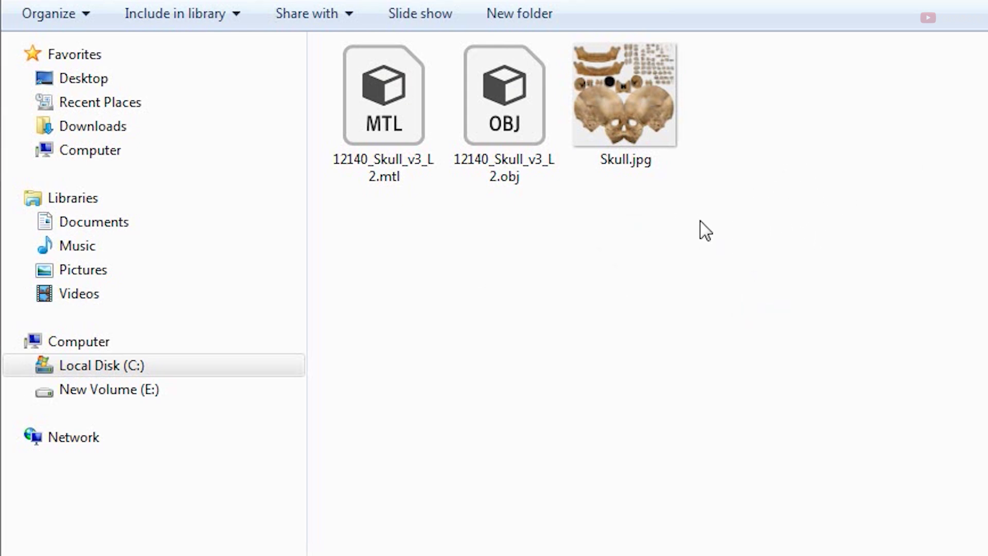
Import 12140_Skull_v3_L2.obj from the extracted skull folder into the After Effects project.
left_click_drag(668, 235, 641, 75)
left_click(369, 83)
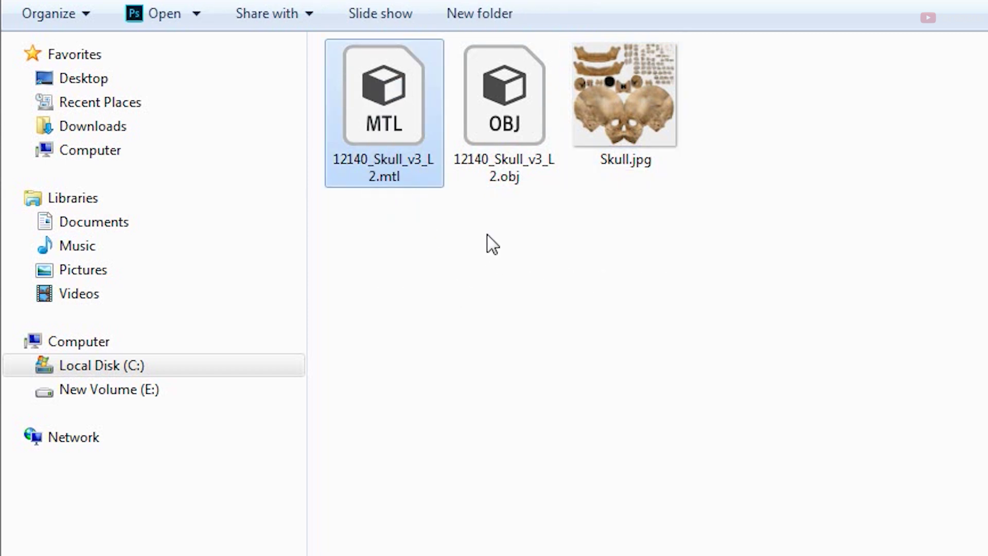
left_click(512, 177)
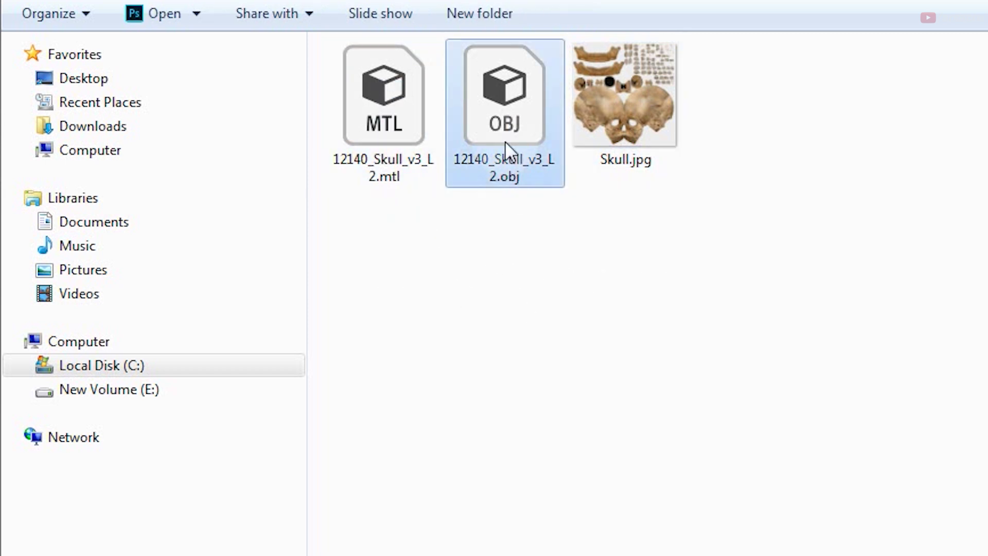
left_click(522, 271)
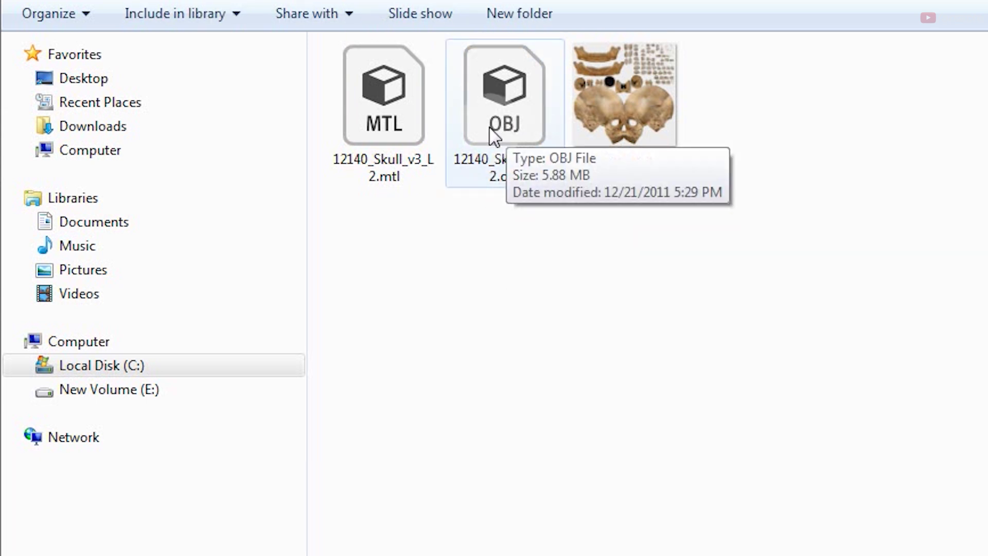
left_click_drag(511, 136, 718, 216)
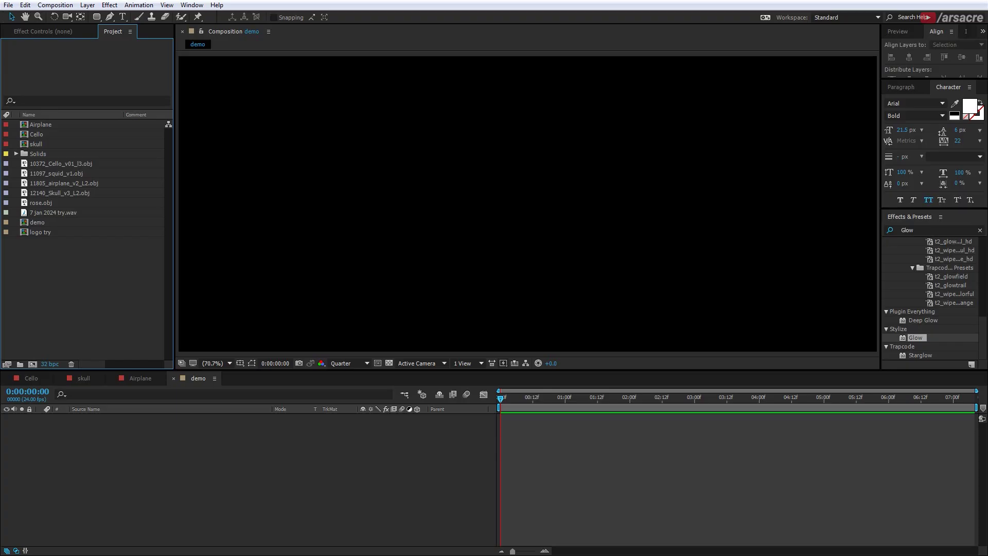
left_click_drag(63, 295, 82, 283)
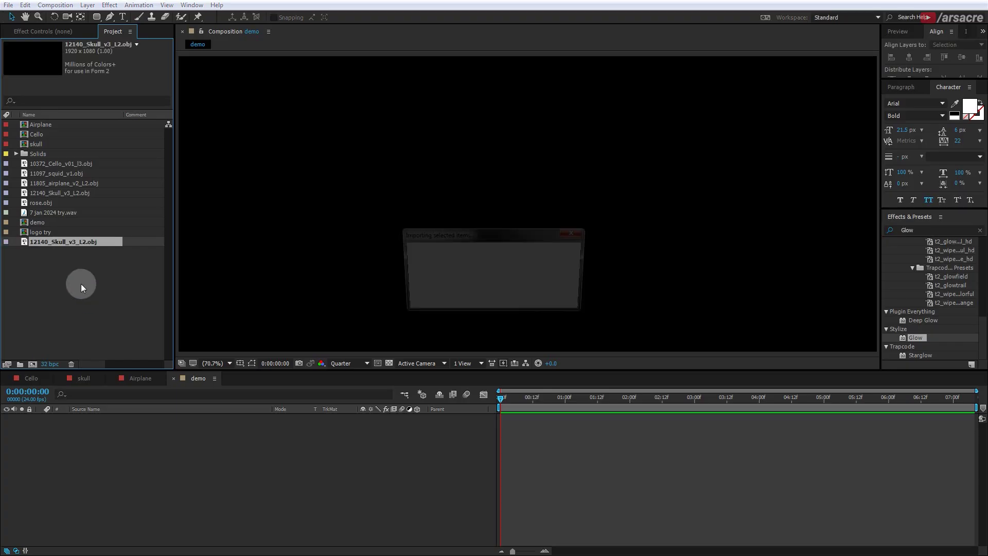
Delete the newly imported duplicate of 12140_Skull_v3_L2.obj from the project.
left_click(111, 288)
left_click(83, 205)
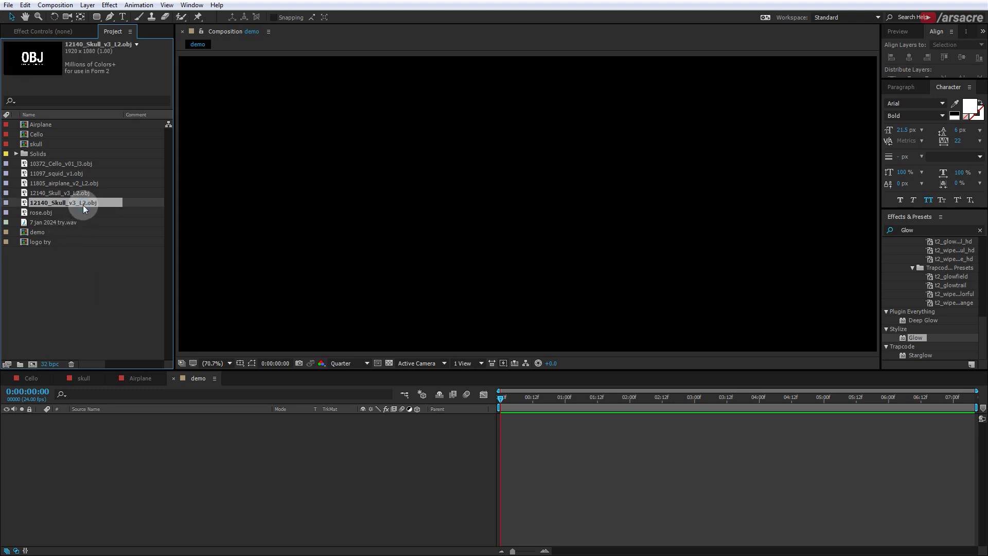
key("Delete")
Add the project's 12140_Skull_v3_L2.obj to the demo composition as a layer and hide it.
left_click_drag(42, 193, 247, 473)
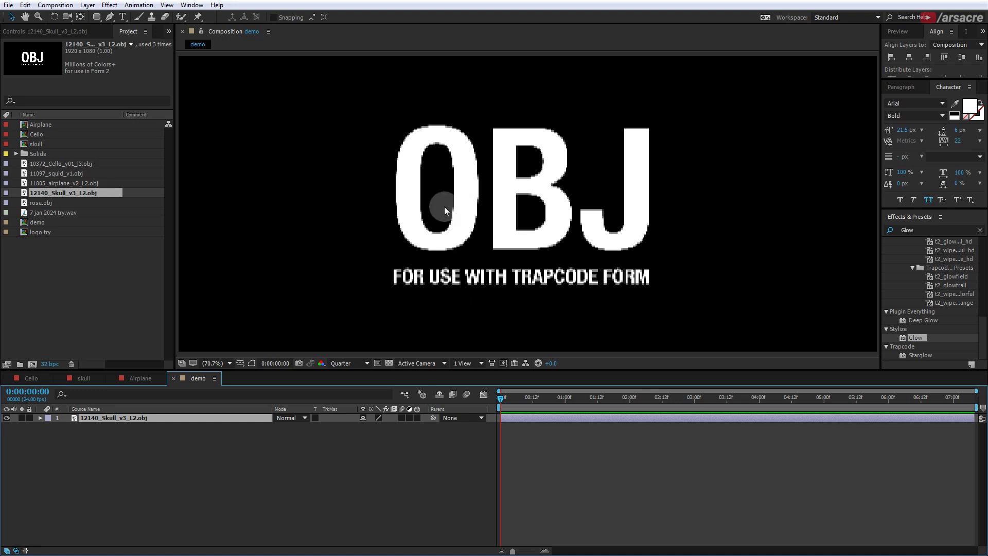
left_click(212, 487)
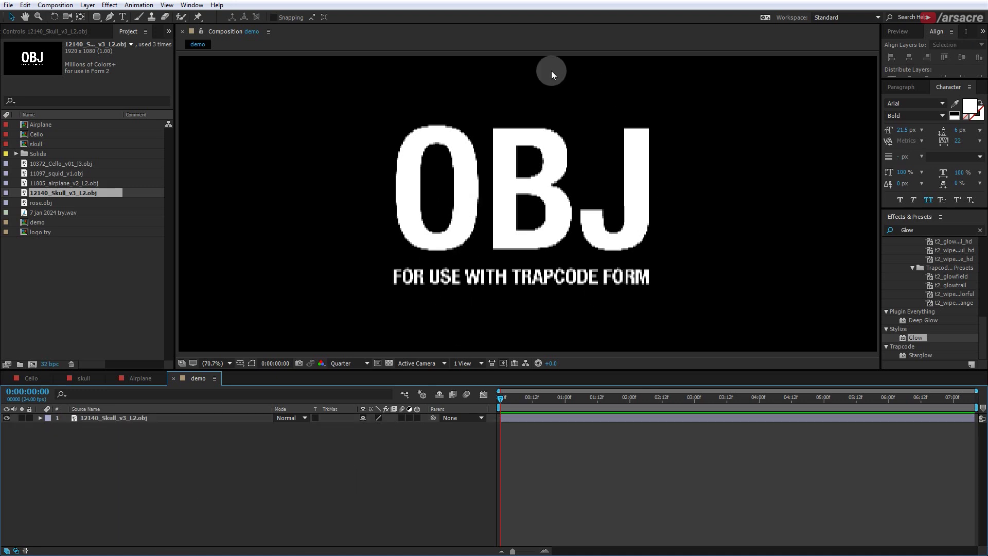
left_click(6, 418)
Create a white 1920 x 812 px solid layer named Form in the demo composition.
right_click(206, 459)
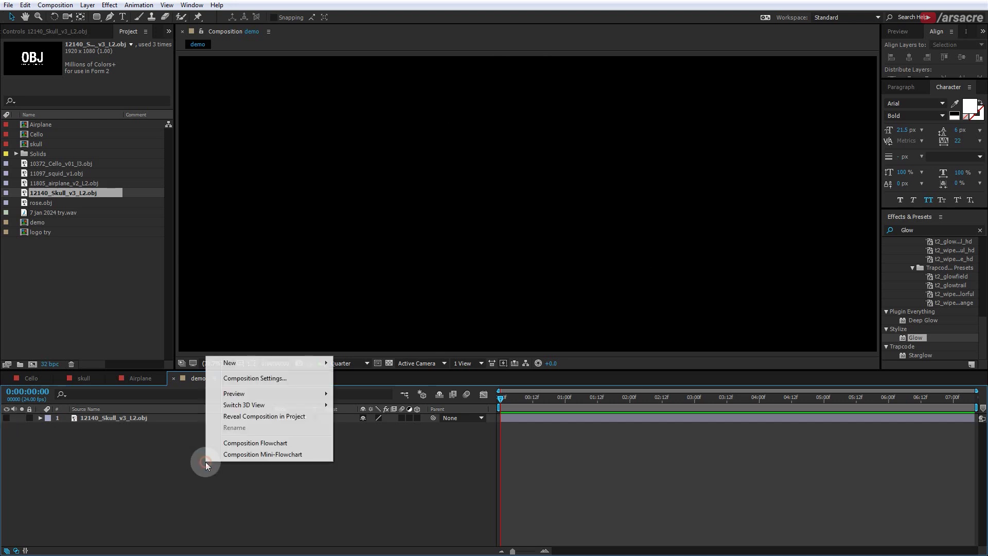
mouse_move(242, 367)
left_click(122, 392)
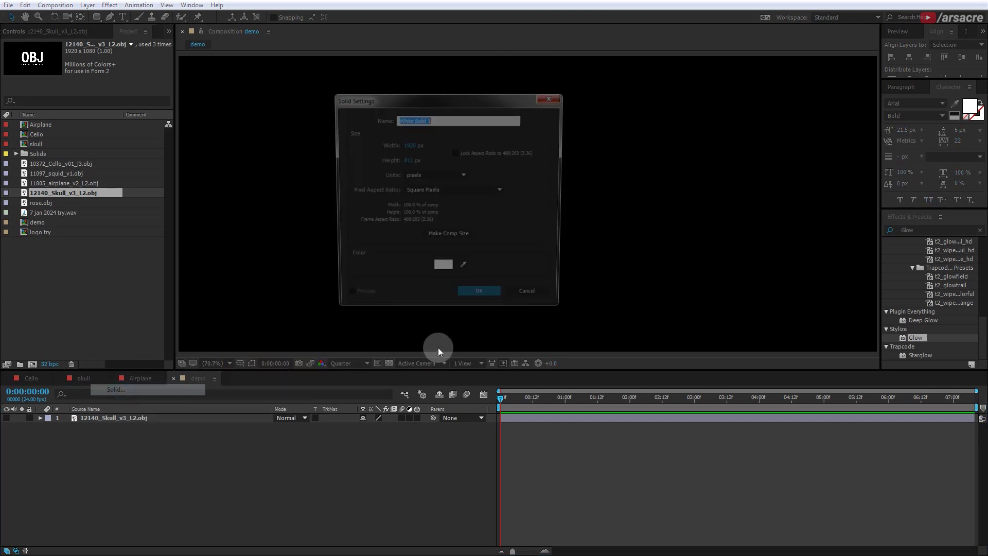
type("Form")
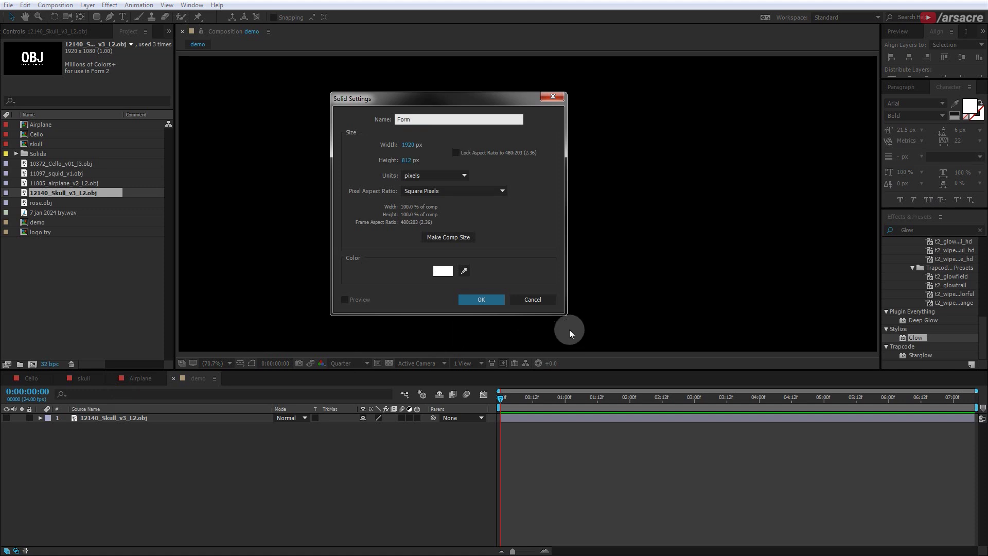
left_click(487, 303)
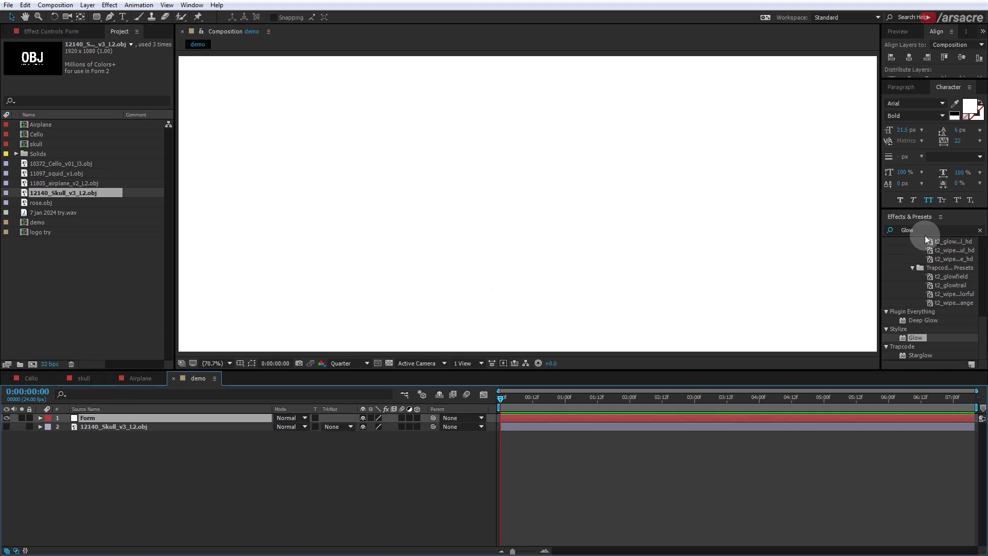
Find the Trapcode Form effect and apply it to the Form solid.
double_click(922, 228)
type("Form")
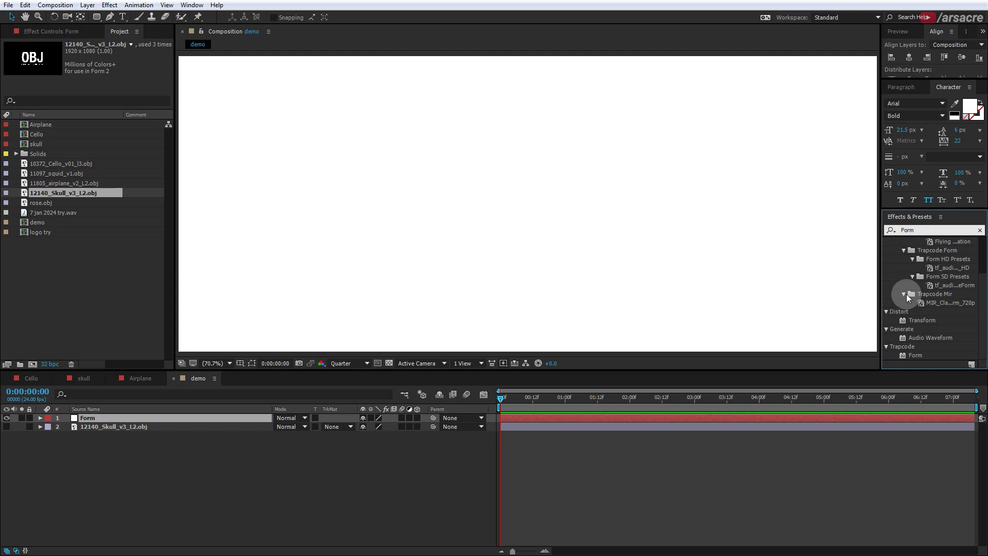
left_click_drag(922, 355, 598, 200)
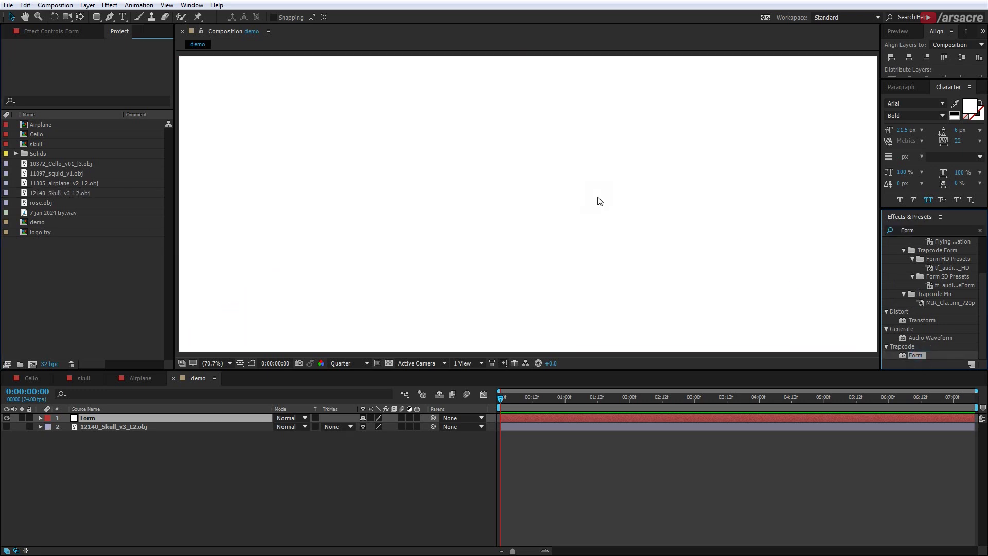
Move the current time to 0:00:02:05 and set the composition preview resolution to Full.
left_click_drag(517, 399, 679, 399)
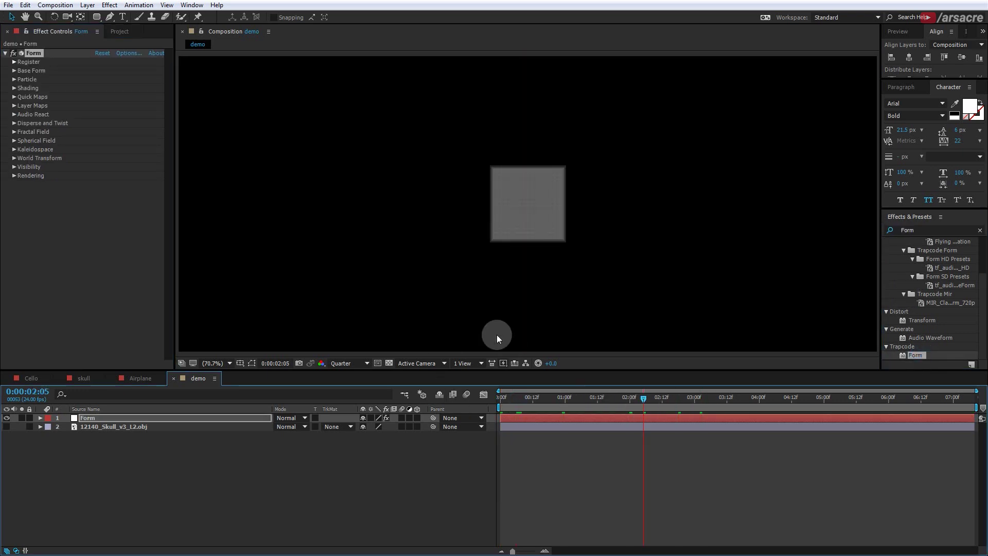
left_click(349, 363)
left_click(346, 330)
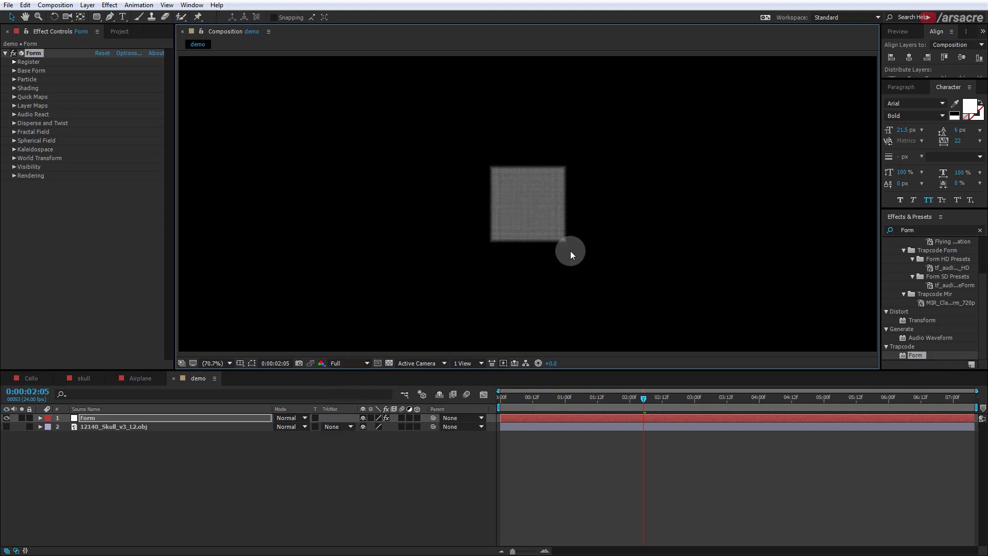
Set Form's Base Form to OBJ Model and use the 12140_Skull_v3_L2.obj layer as its 3D Model.
left_click(119, 232)
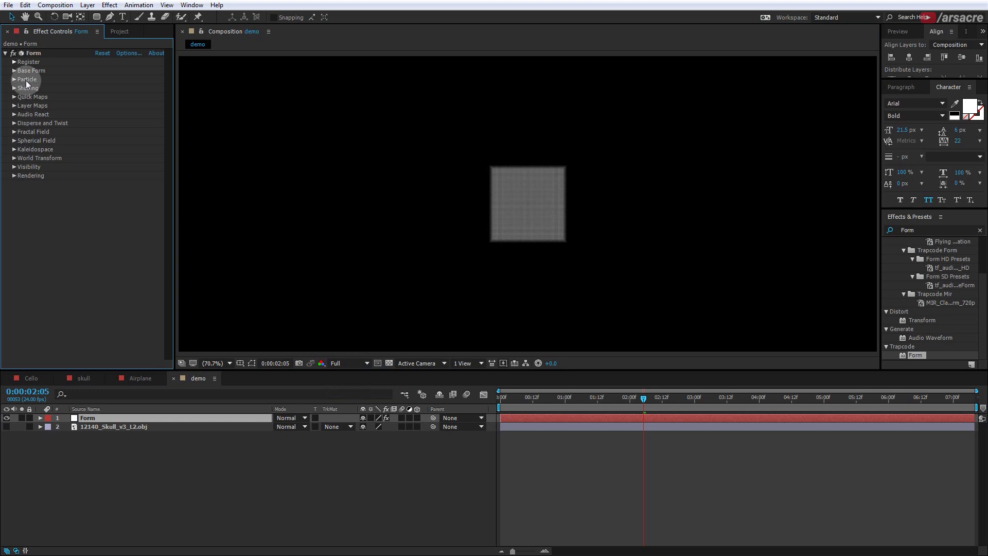
left_click(14, 72)
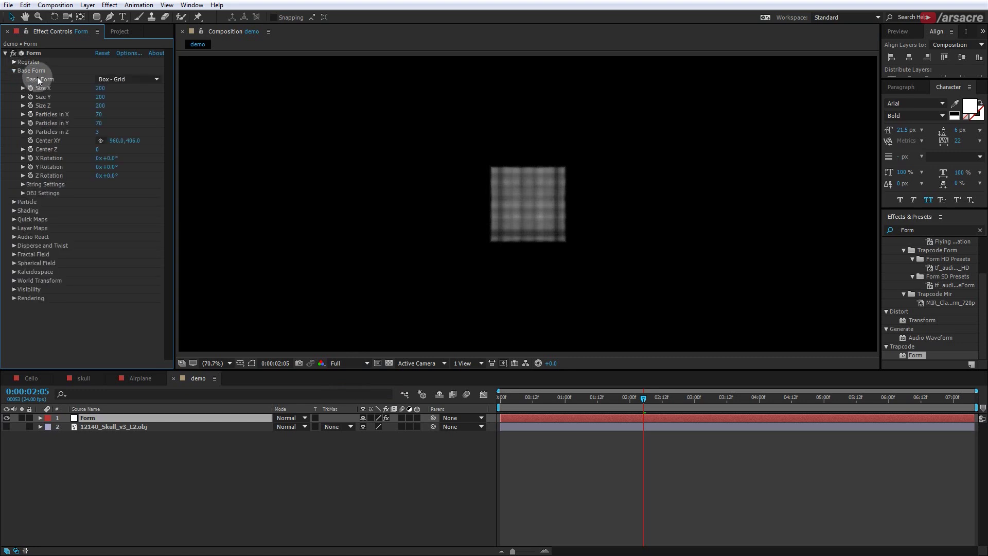
left_click(127, 80)
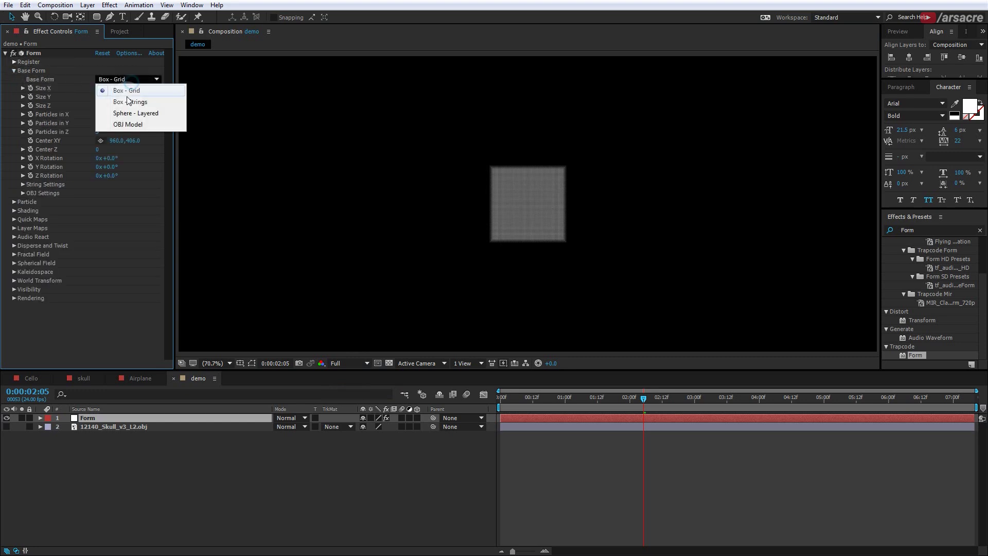
left_click(138, 125)
left_click(23, 193)
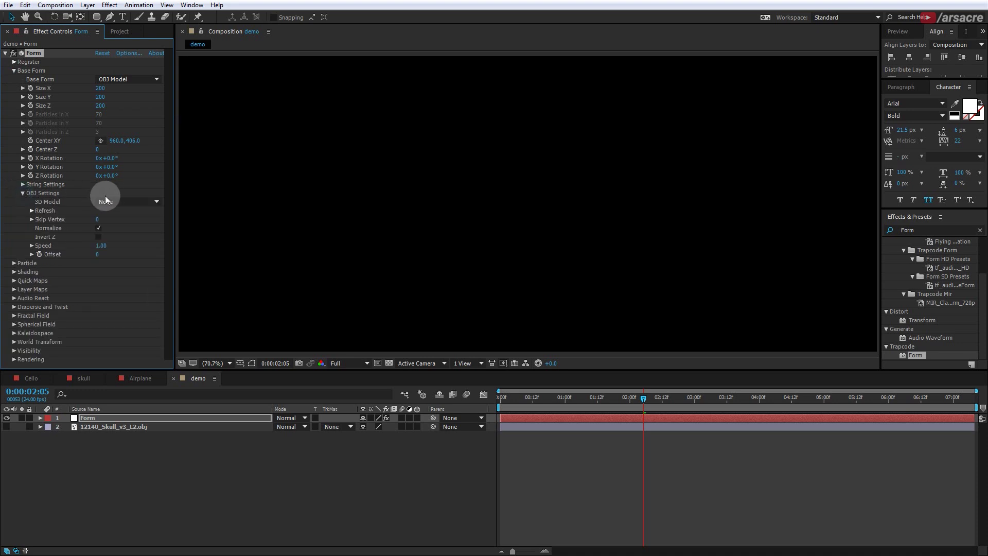
left_click(106, 199)
left_click(119, 240)
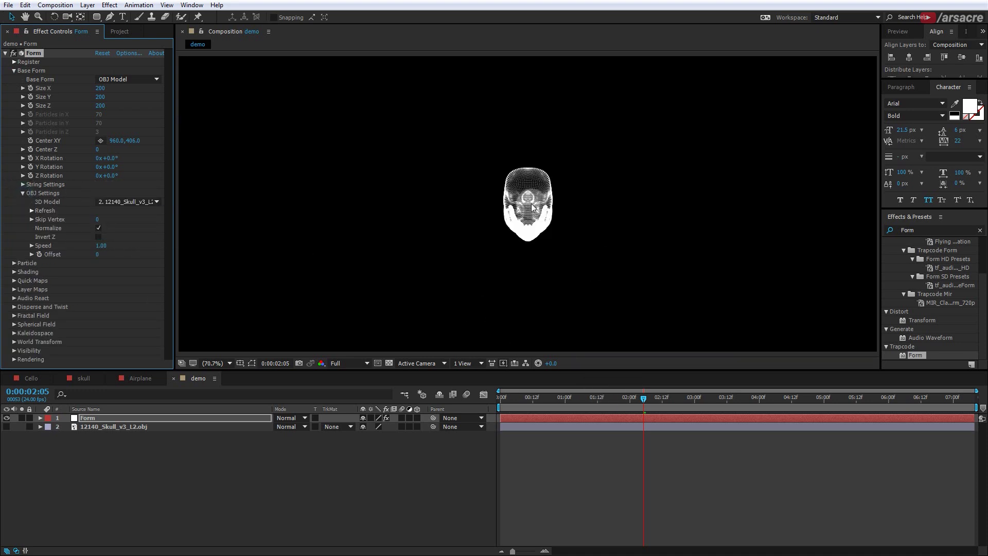
left_click(556, 183)
left_click(495, 217)
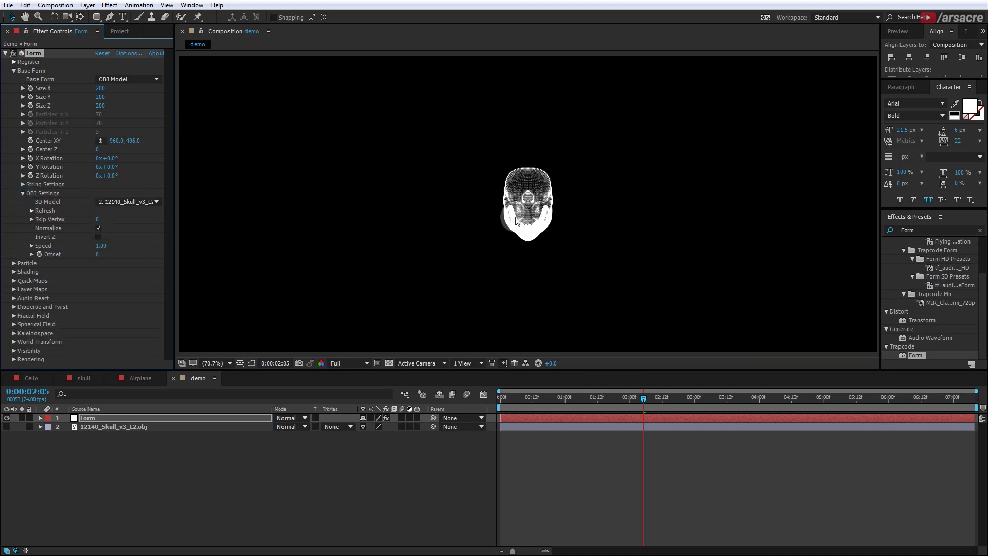
left_click(548, 258)
left_click(406, 255)
left_click(549, 224)
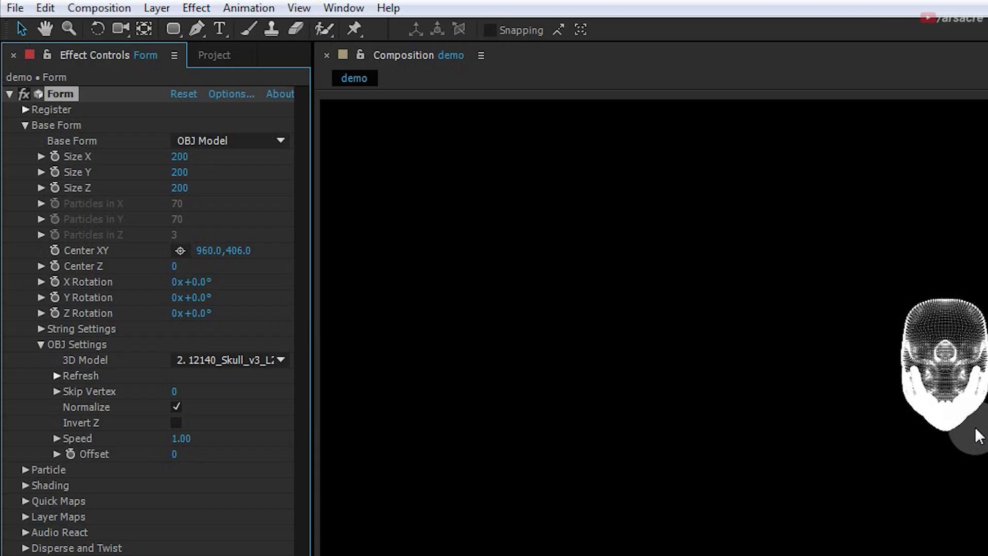
left_click(542, 253)
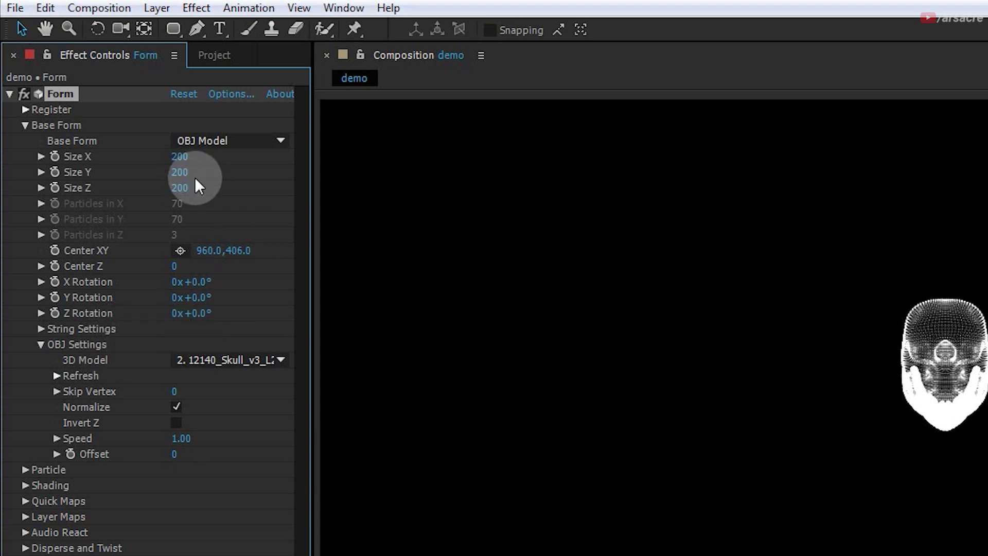
Try enlarging the skull with separate values of 560 for Size X, 600 for Size Y and 950 for Size Z.
left_click_drag(170, 157, 290, 188)
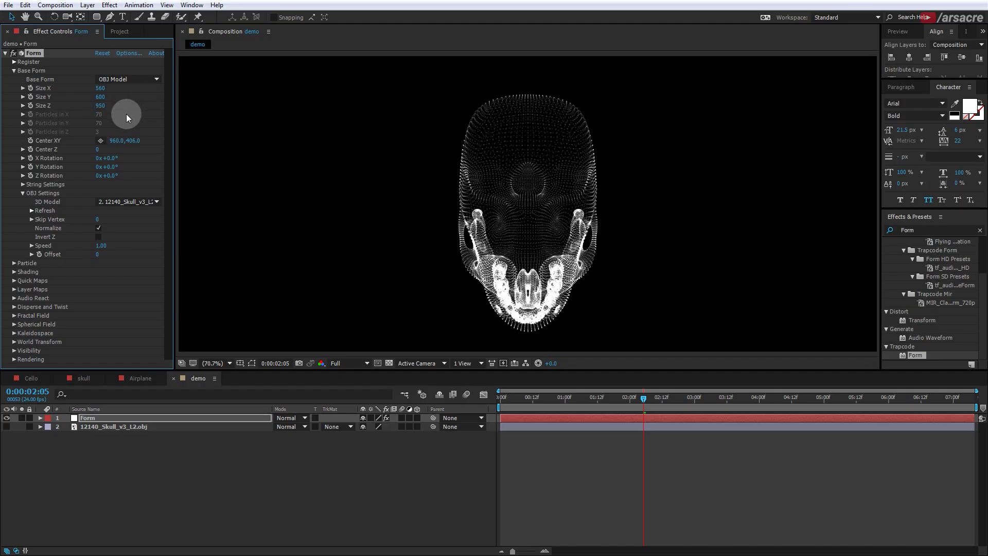
key("ctrl+z")
left_click(110, 105)
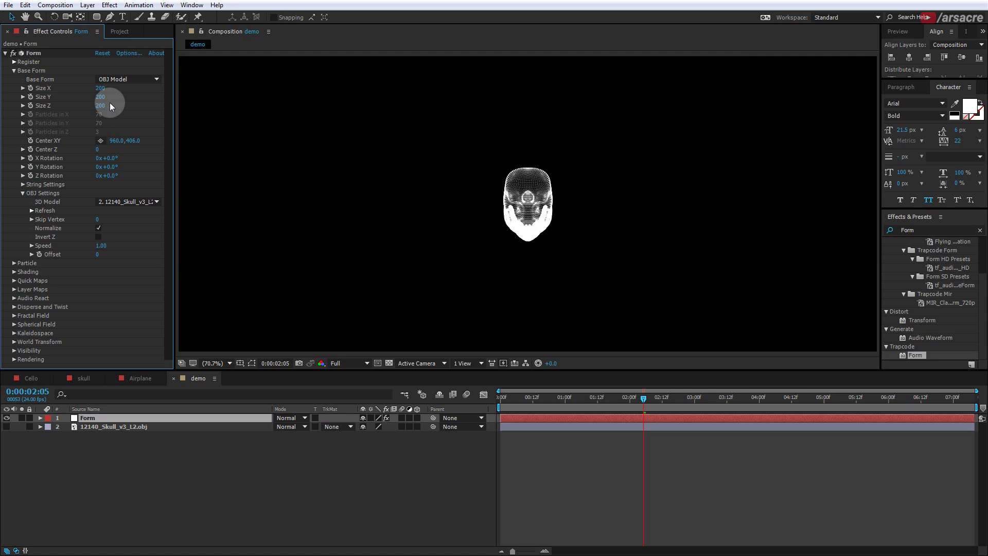
Link Form's Size Y and Size Z to Size X with expressions reading effect("Form")("Size X").
left_click(32, 96, "alt")
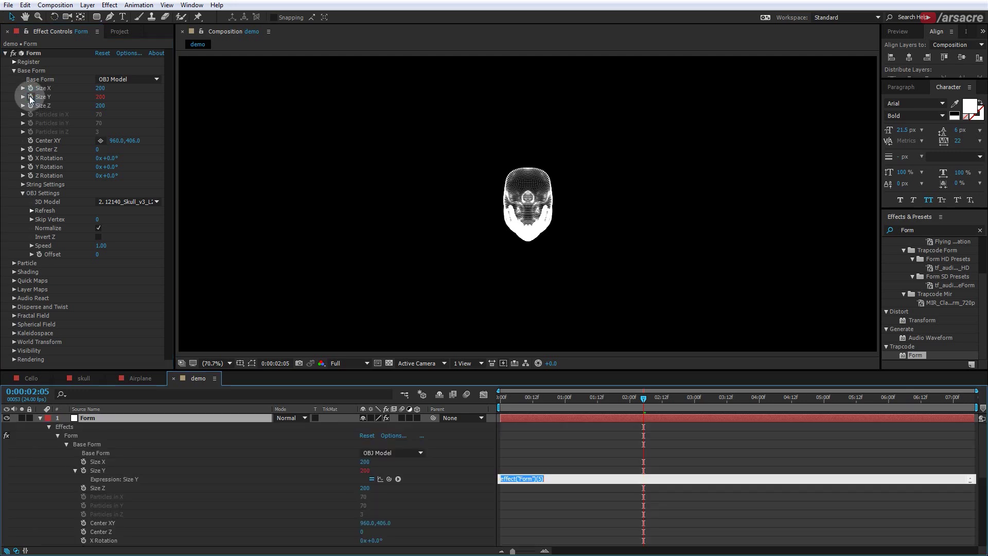
left_click_drag(389, 479, 46, 92)
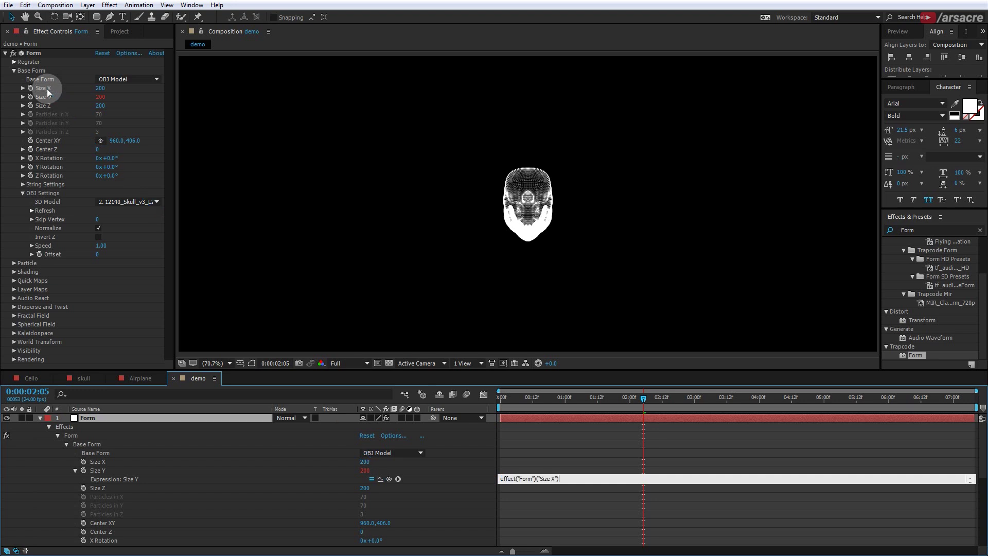
left_click(504, 461)
left_click(83, 487, "alt")
left_click_drag(389, 496, 99, 107)
left_click(569, 430)
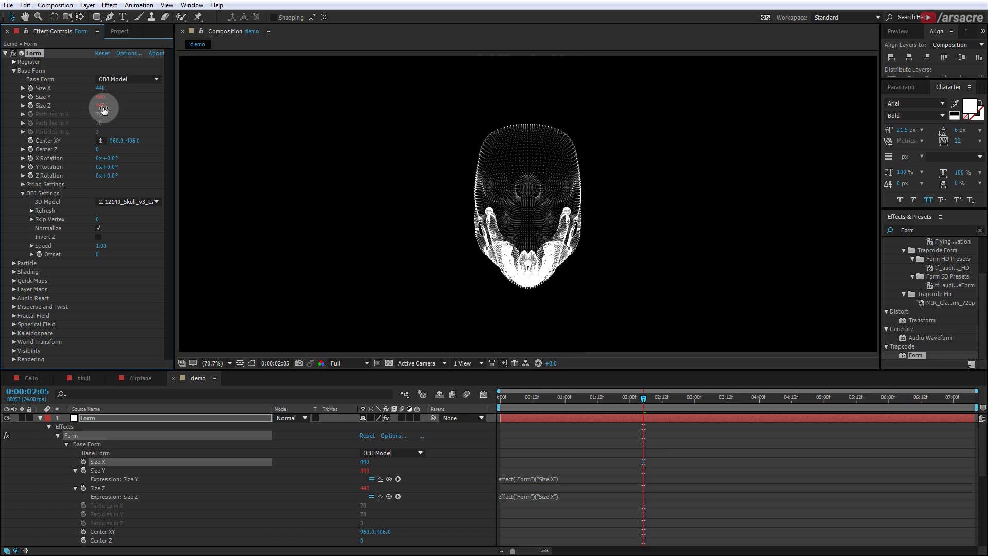
key("ctrl+z")
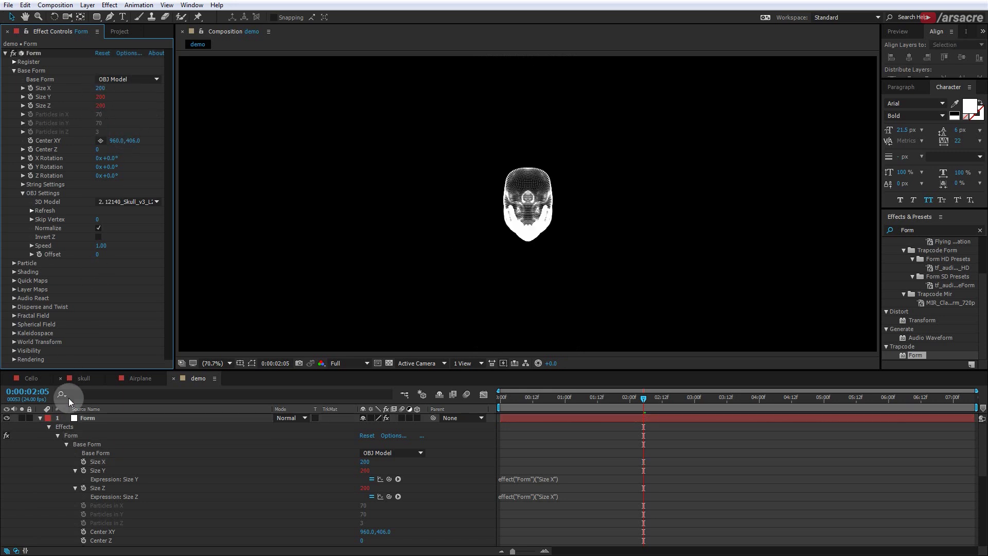
Turn the skull to face the viewer with World Transform rotations of X -134°, Y 183° and Z 184°.
left_click(66, 444)
left_click(58, 436)
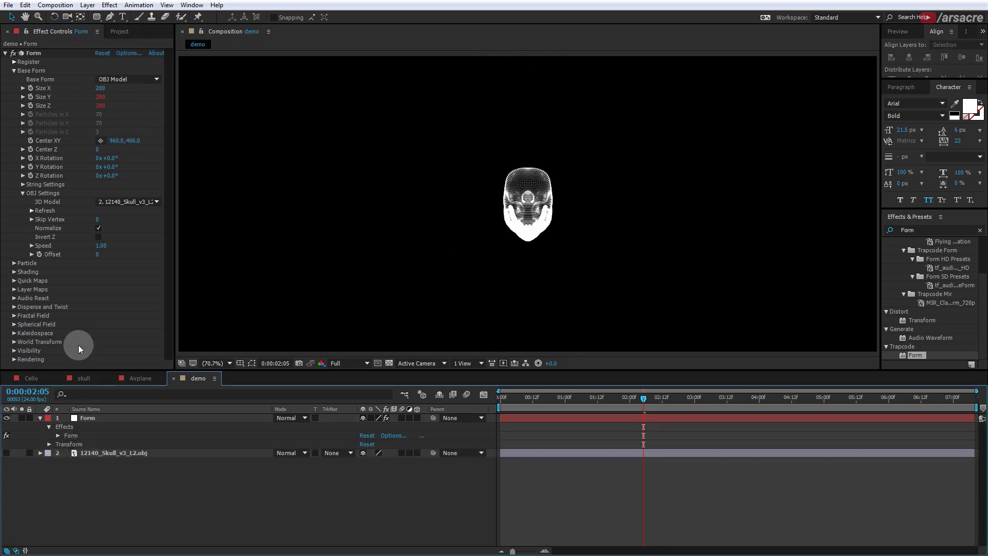
left_click(23, 193)
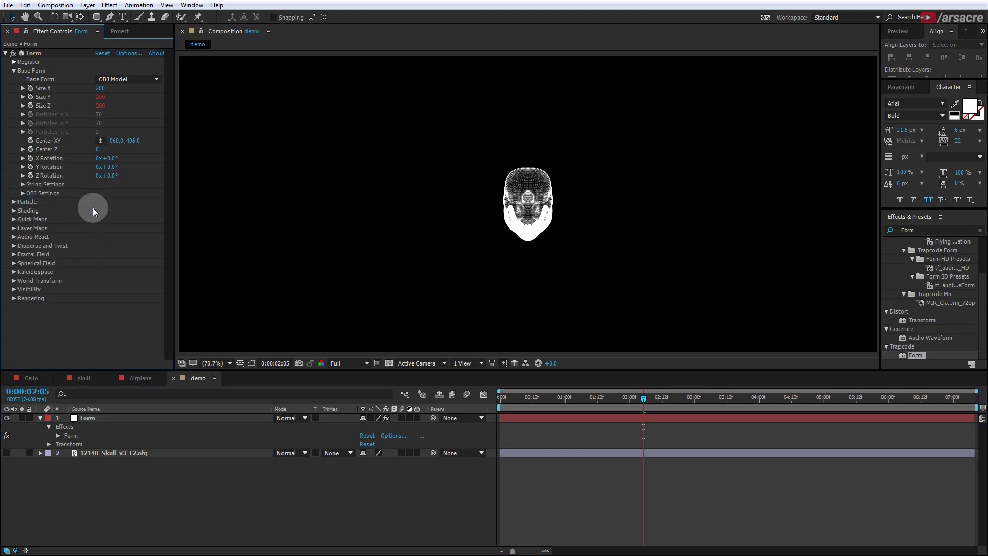
left_click(14, 280)
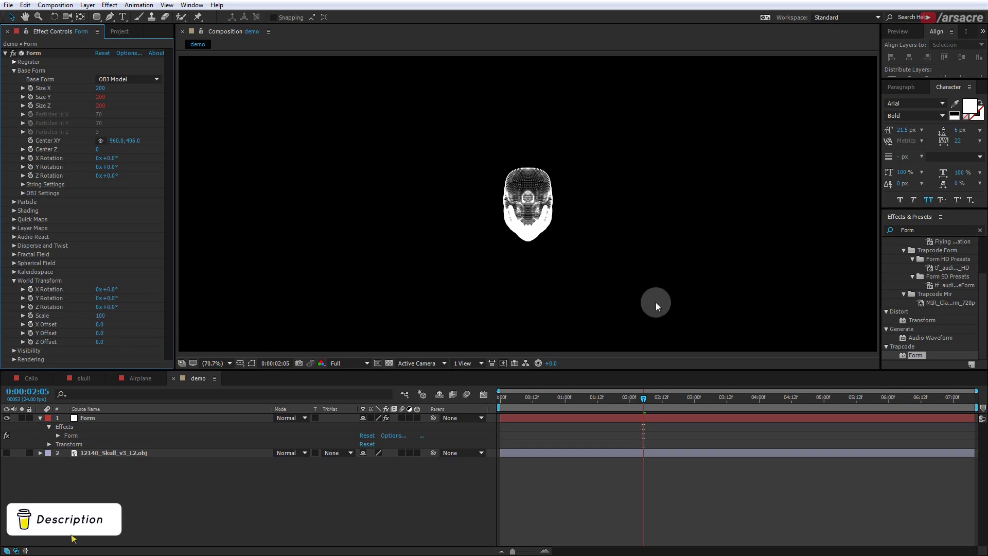
left_click_drag(108, 297, 46, 297)
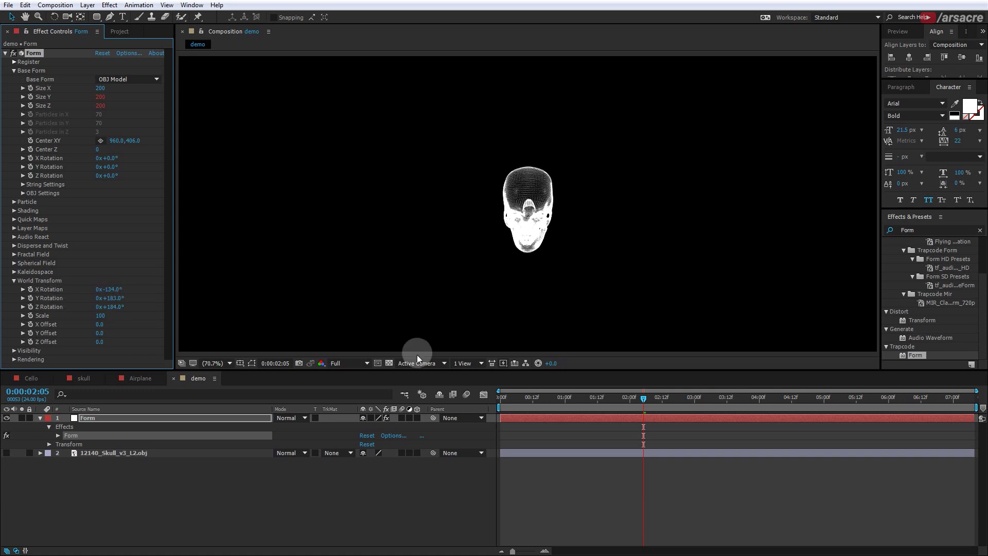
left_click_drag(99, 315, 209, 318)
key("ctrl+z")
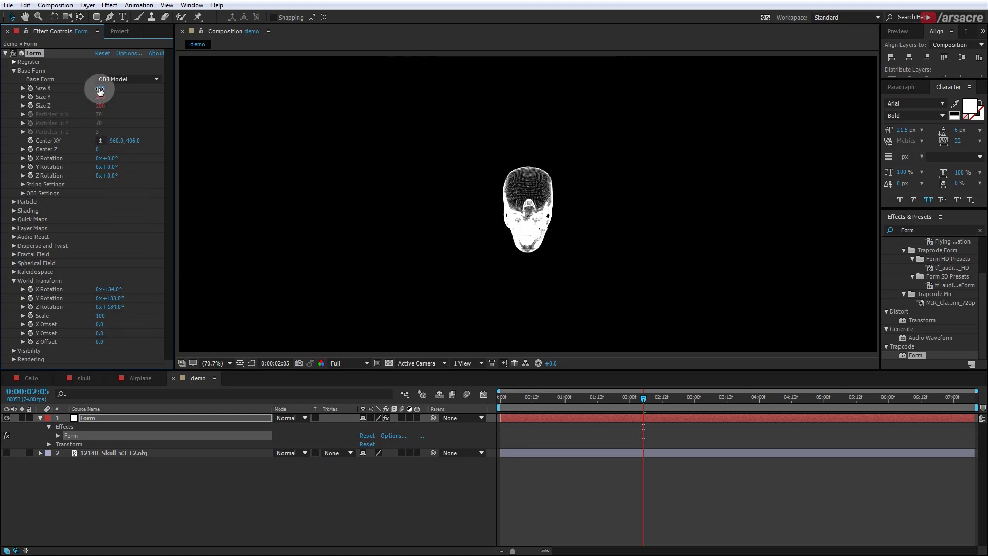
Set Form's Size X to 1000 and reduce the World Transform Scale to 66.
left_click_drag(100, 90, 130, 106)
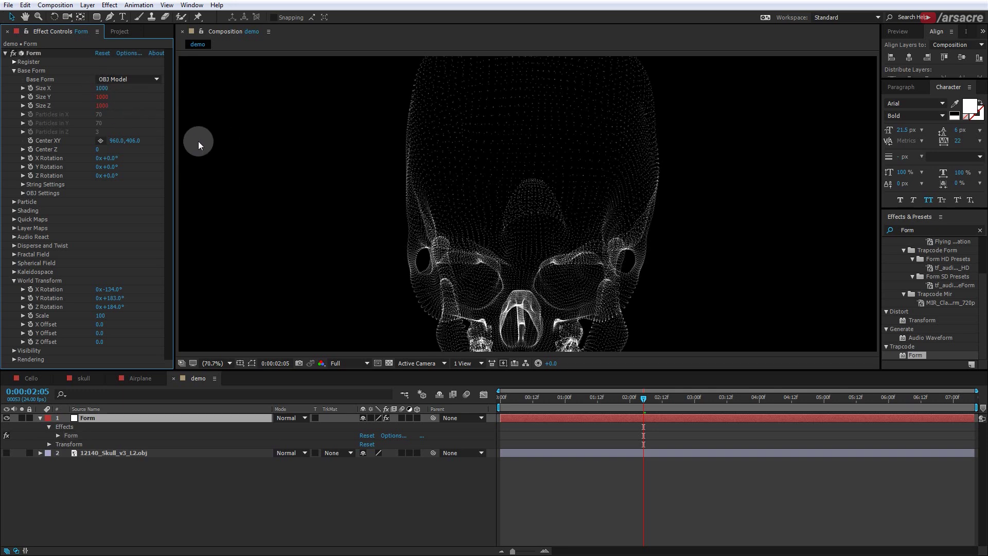
key("ctrl+z")
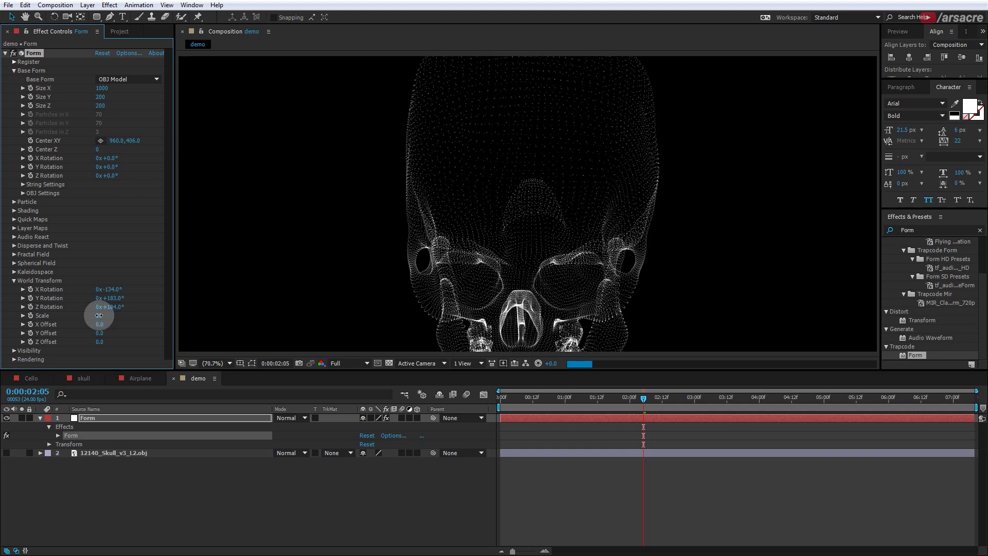
left_click_drag(97, 315, 49, 315)
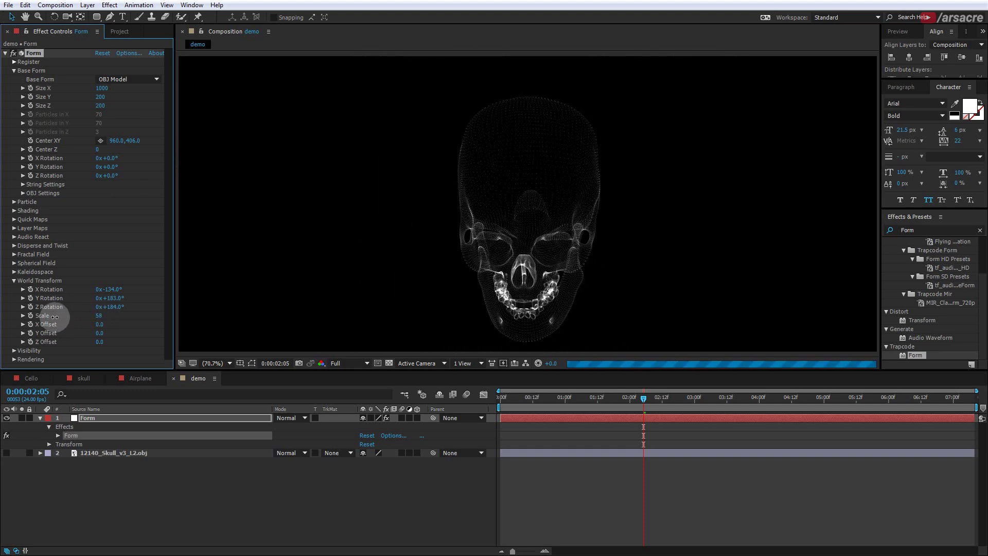
Set the World Transform Y Rotation and Z Rotation of the skull to 180° each.
left_click(110, 298)
type("180")
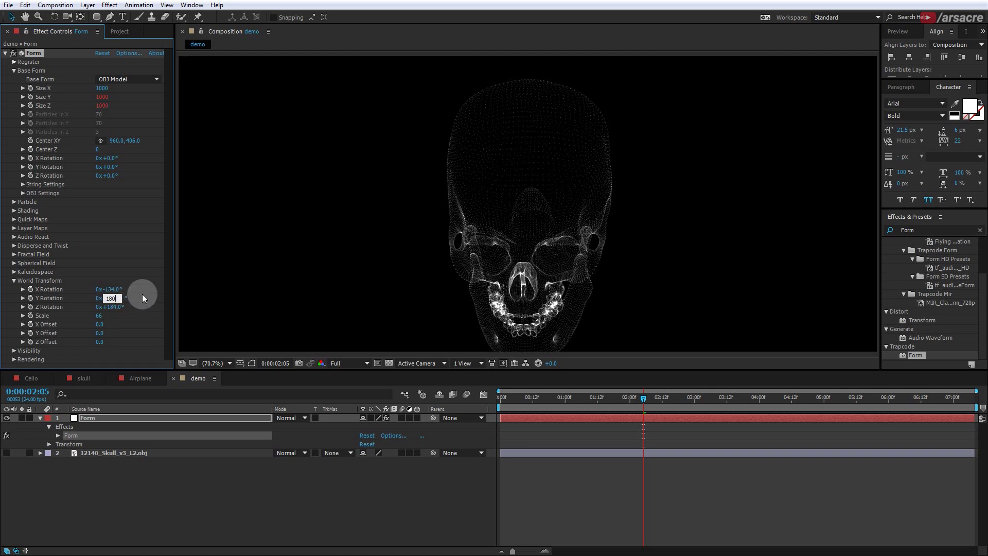
key("Return")
left_click(110, 307)
type("180")
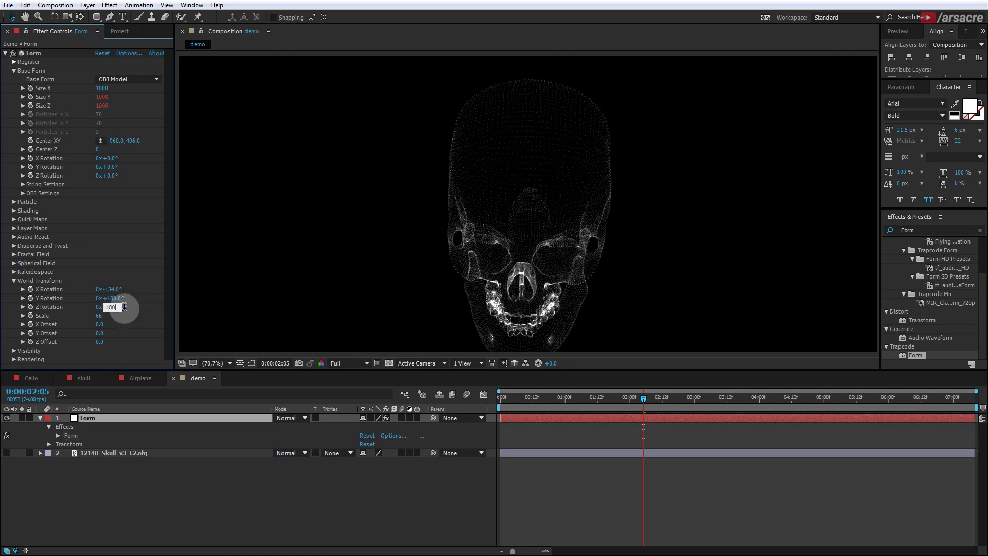
key("Return")
left_click_drag(109, 289, 163, 299)
key("ctrl+z")
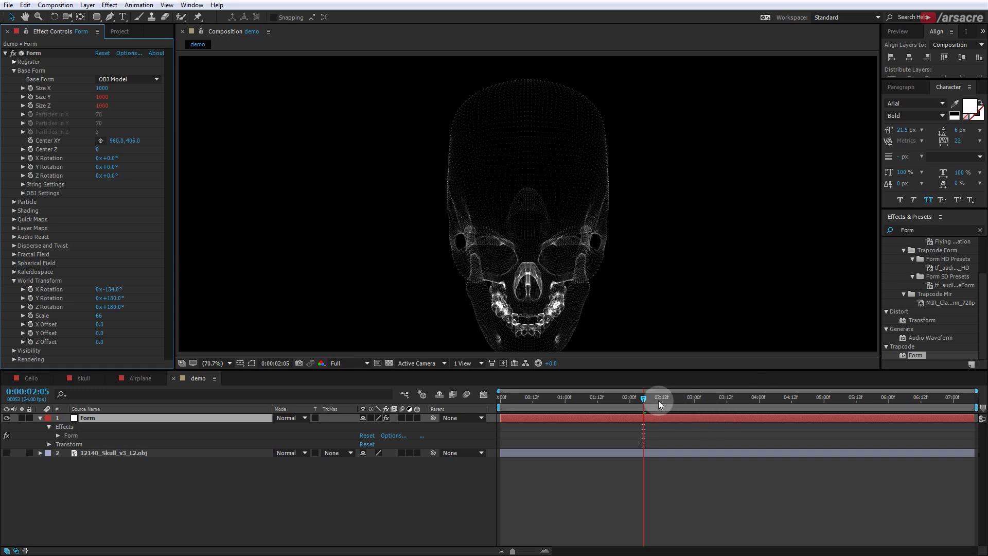
key("space")
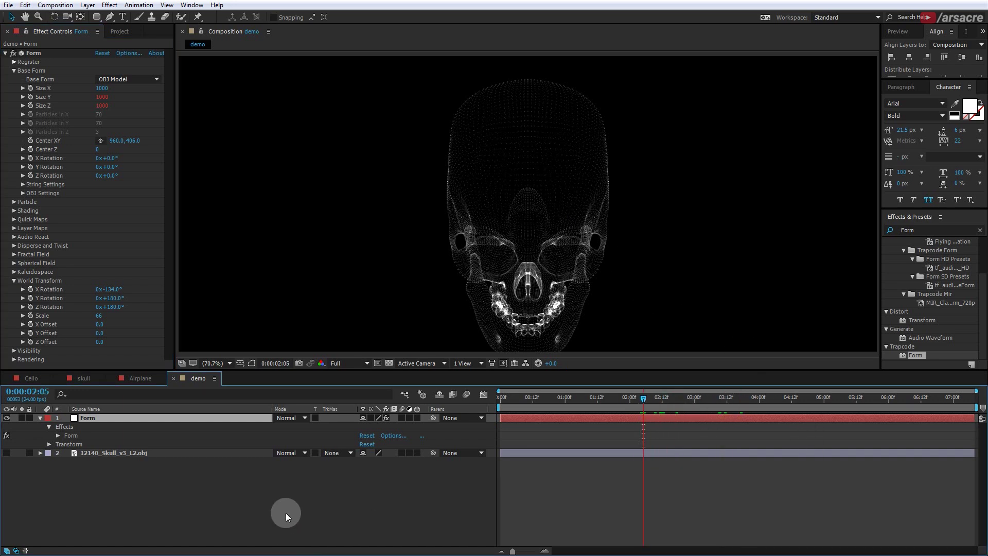
Add an adjustment layer above the Form layer and rename it Glow.
left_click(292, 514)
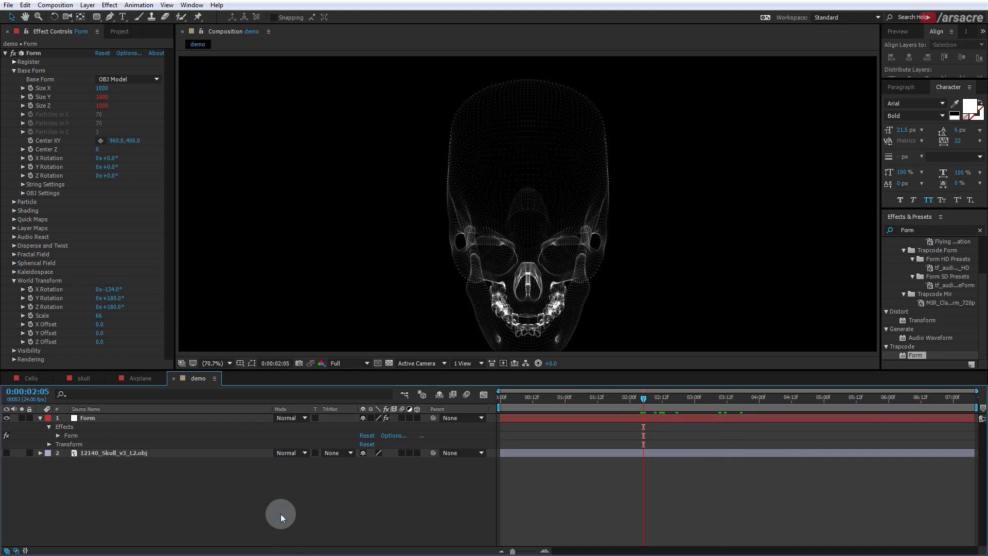
key("ctrl+alt+y")
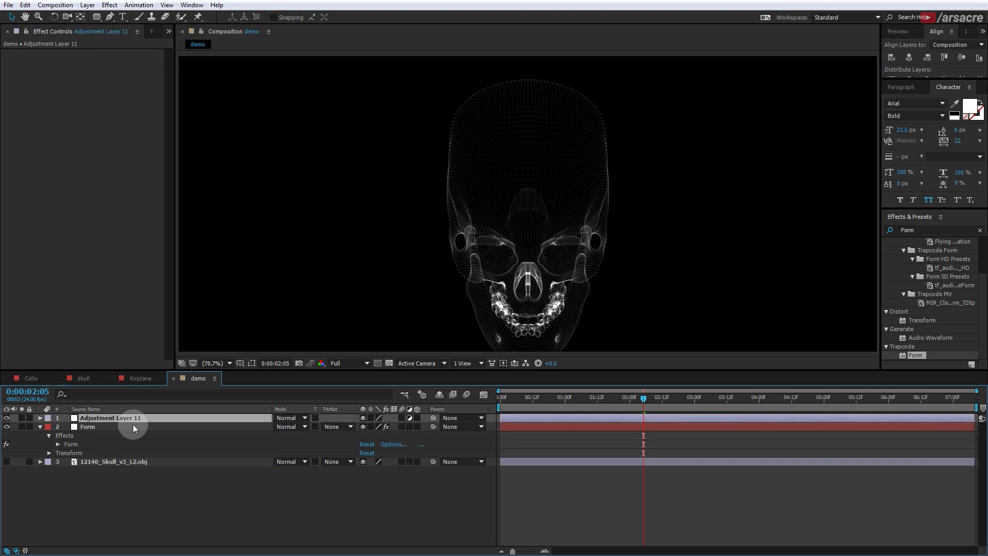
key("Return")
type("G")
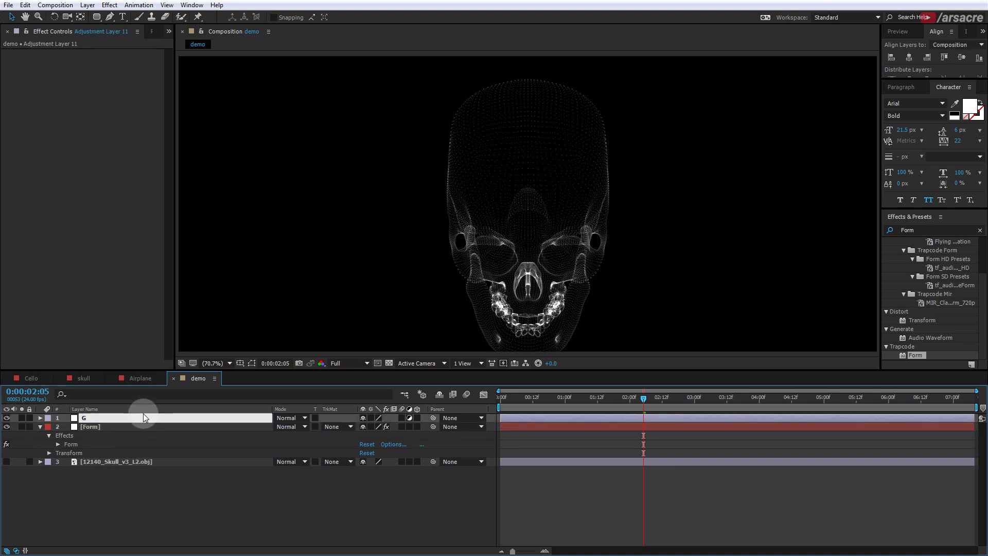
type("low")
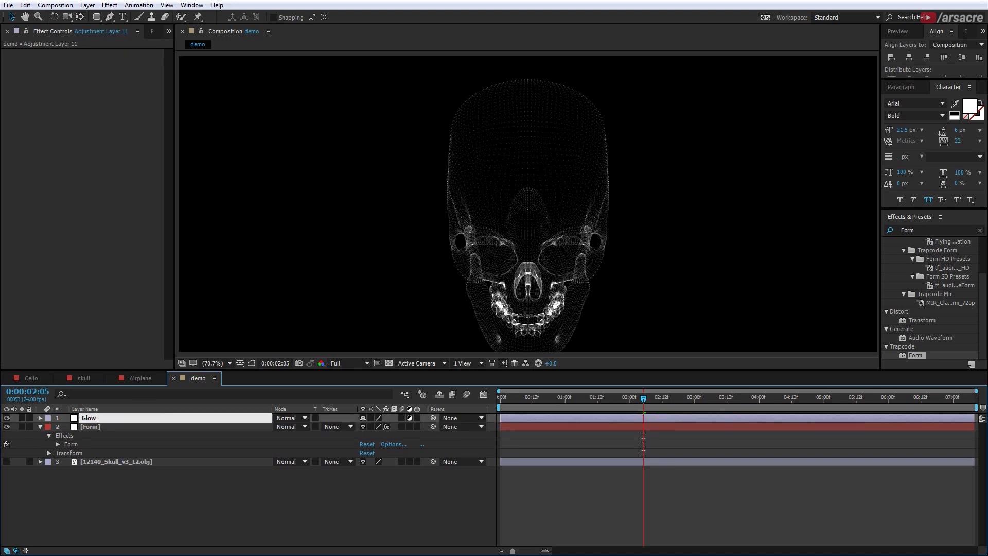
left_click(187, 508)
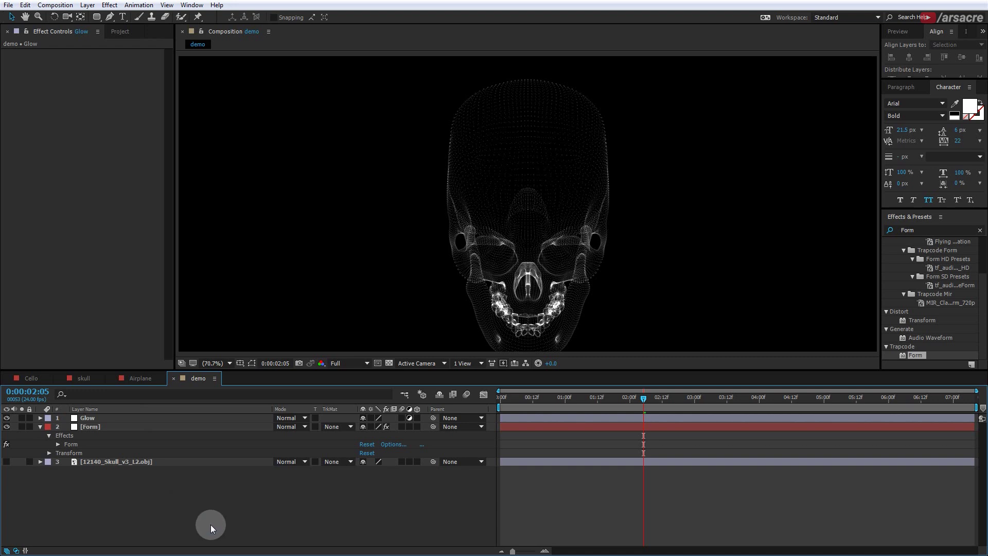
Find the Shift Channels effect and apply it to the Glow adjustment layer.
left_click(160, 414)
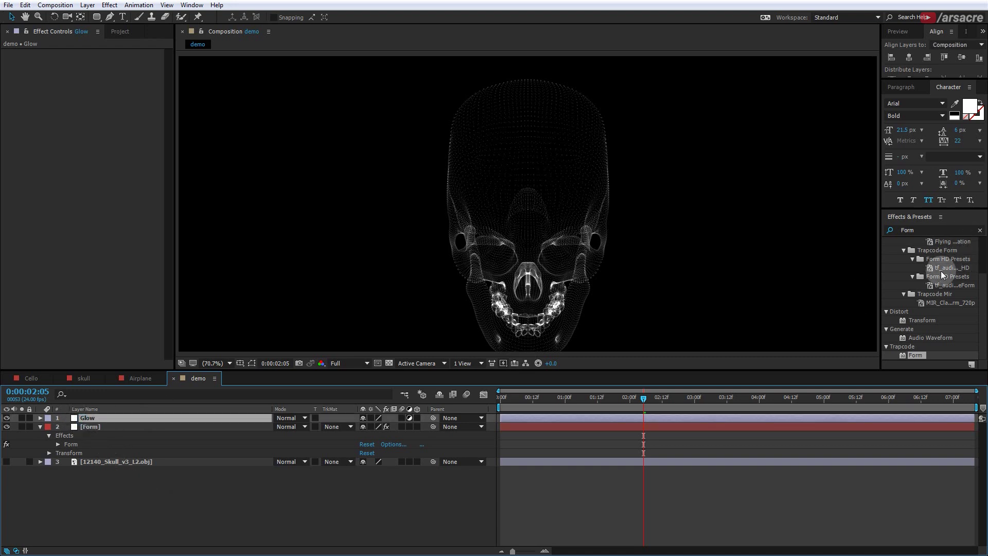
left_click(921, 230)
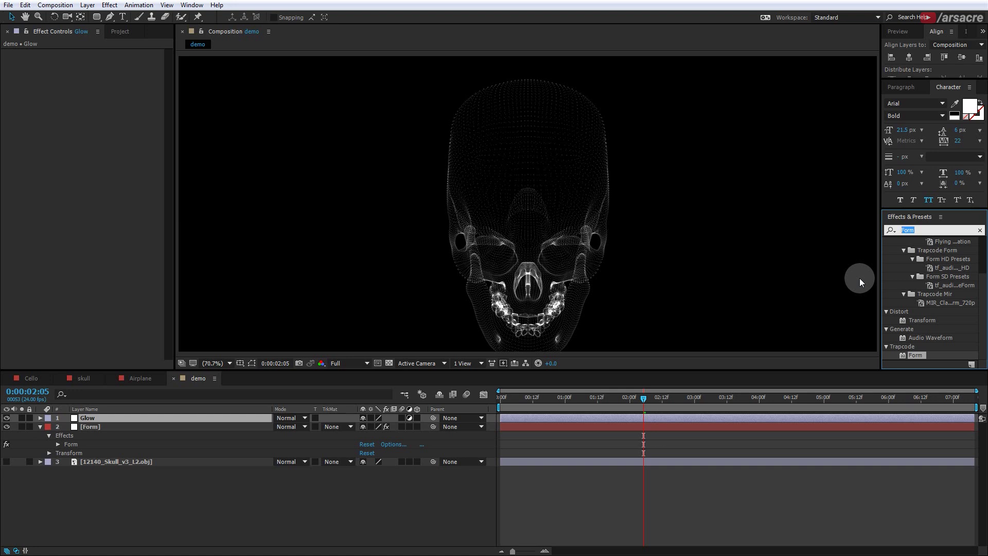
type("shif")
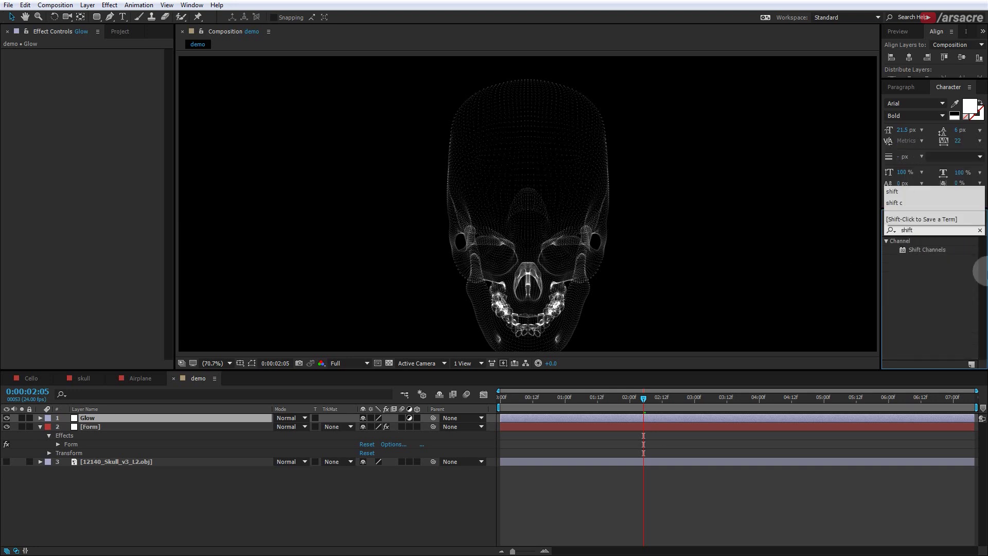
type("t")
left_click_drag(911, 249, 106, 68)
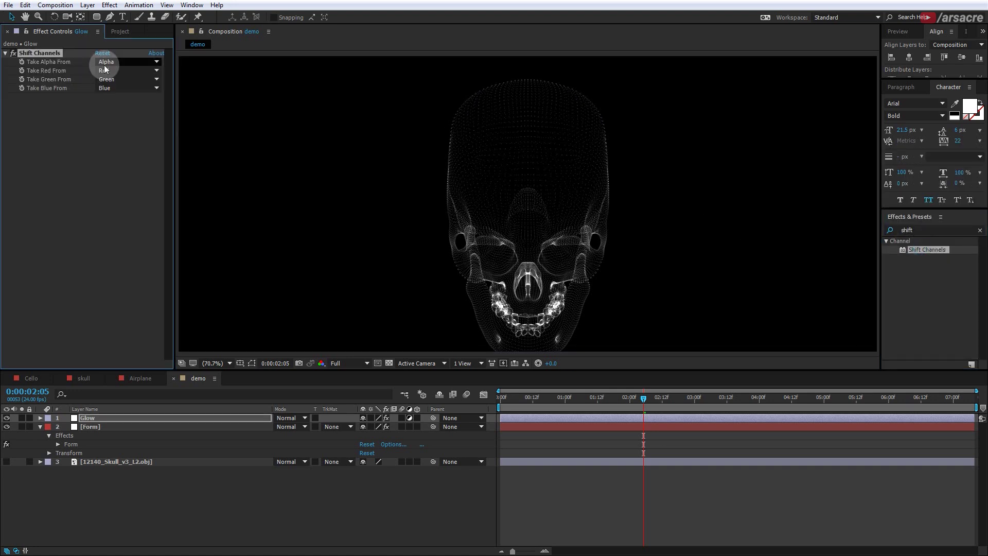
Set Shift Channels' Take Alpha From to Saturation, and add the Solid Composite effect to the Glow adjustment layer.
left_click(105, 63)
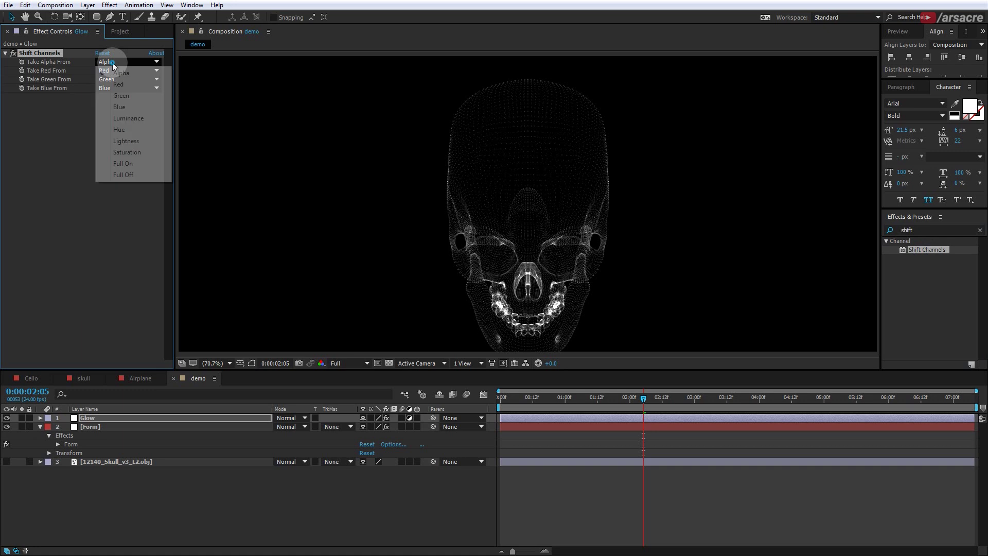
left_click(132, 152)
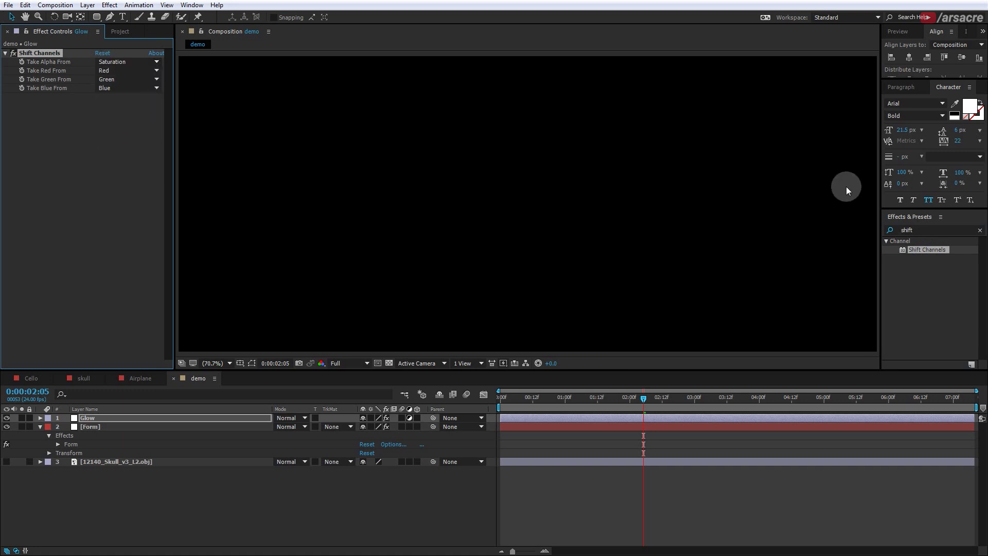
left_click(933, 240)
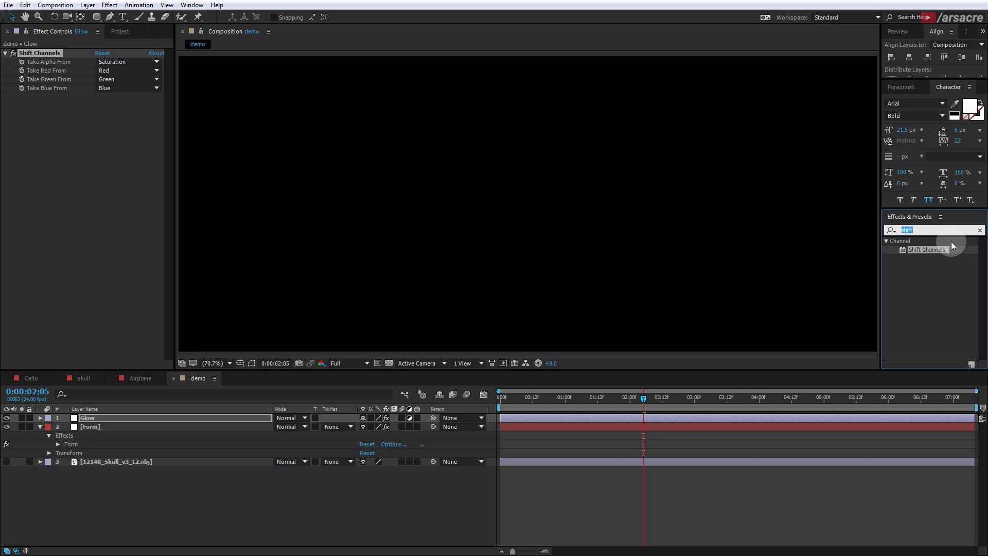
type("solid")
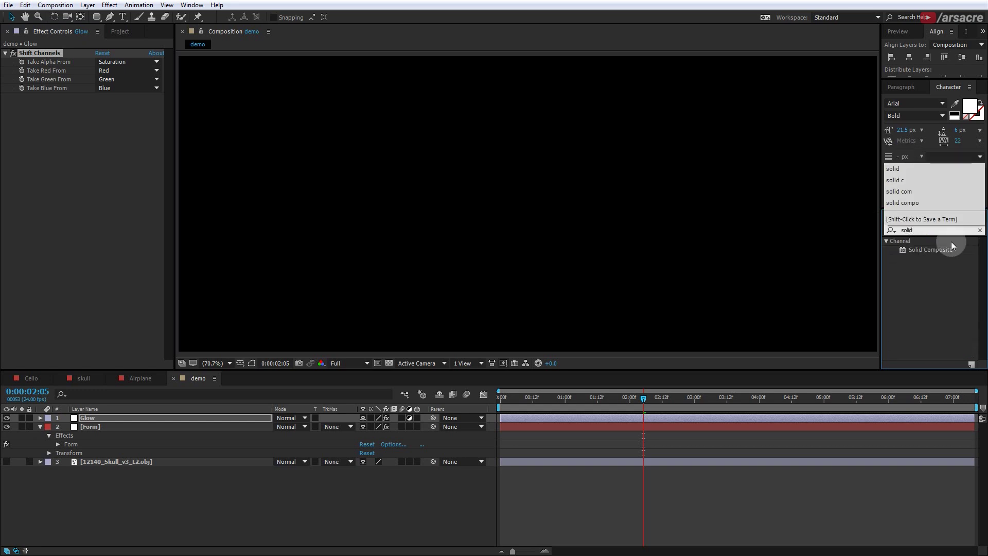
left_click_drag(942, 248, 221, 237)
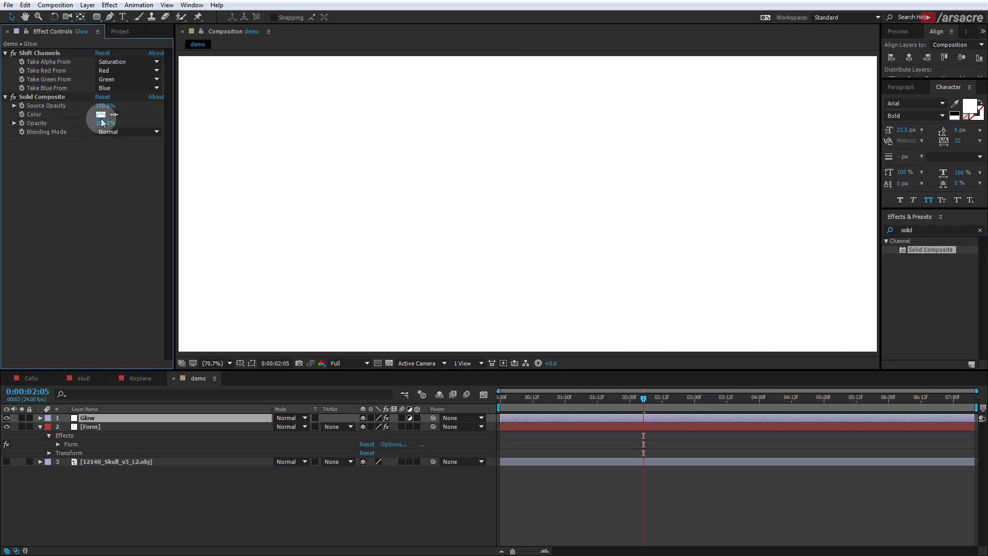
Set the Solid Composite color to black (000000).
left_click(101, 117)
left_click_drag(292, 400, 218, 540)
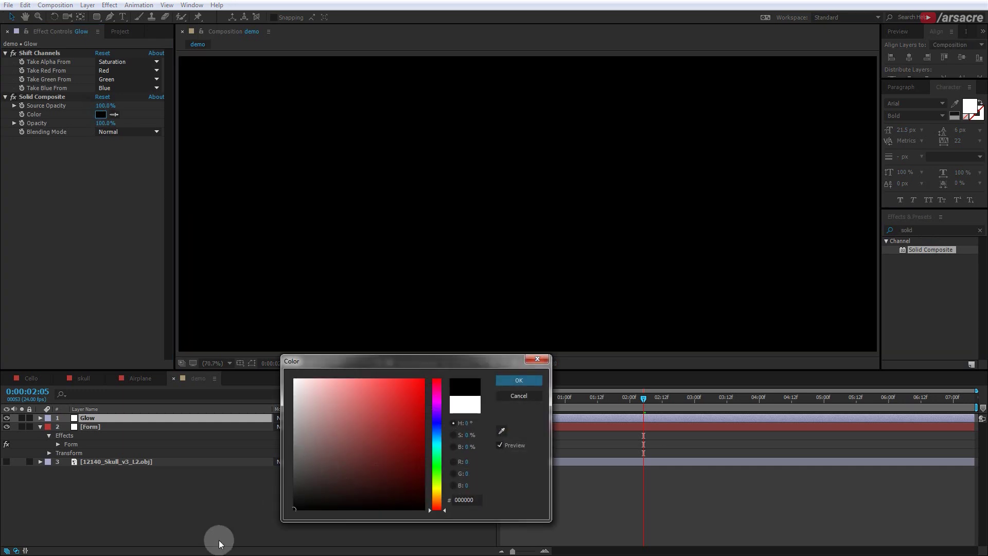
left_click(519, 387)
Add the Stylize Glow effect to the Glow layer with Glow Threshold 49% and Glow Intensity 0.8, and collapse its settings.
left_click(930, 230)
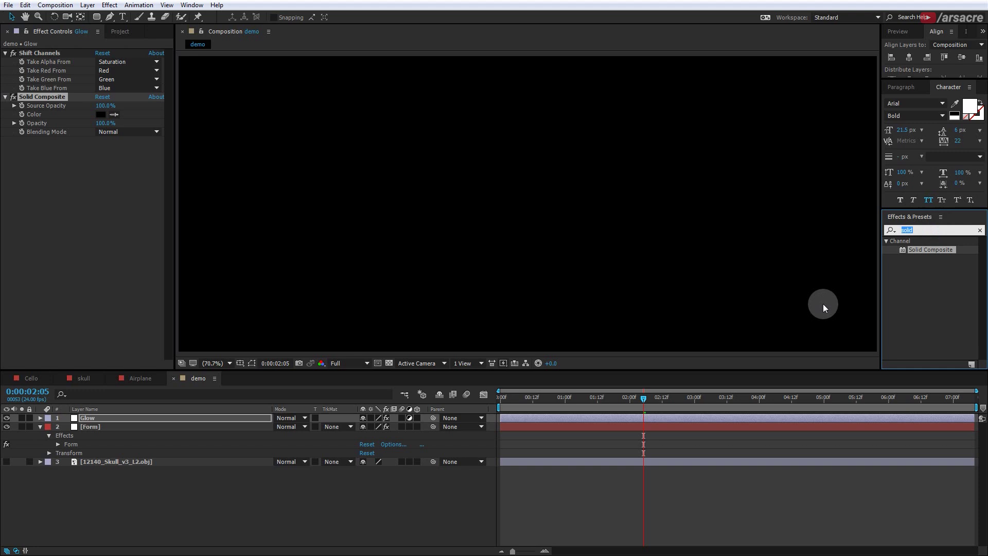
type("glow")
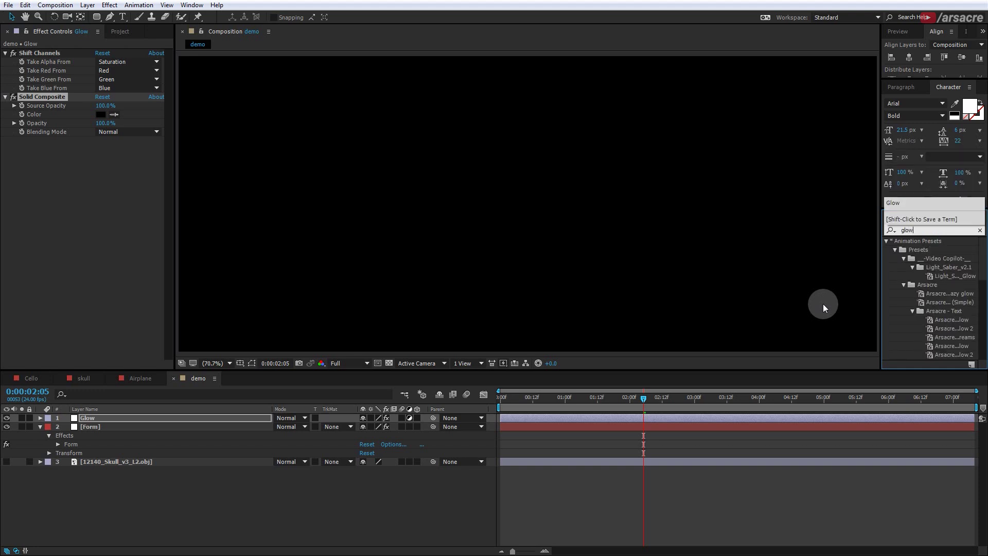
scroll(926, 309, "down", 10)
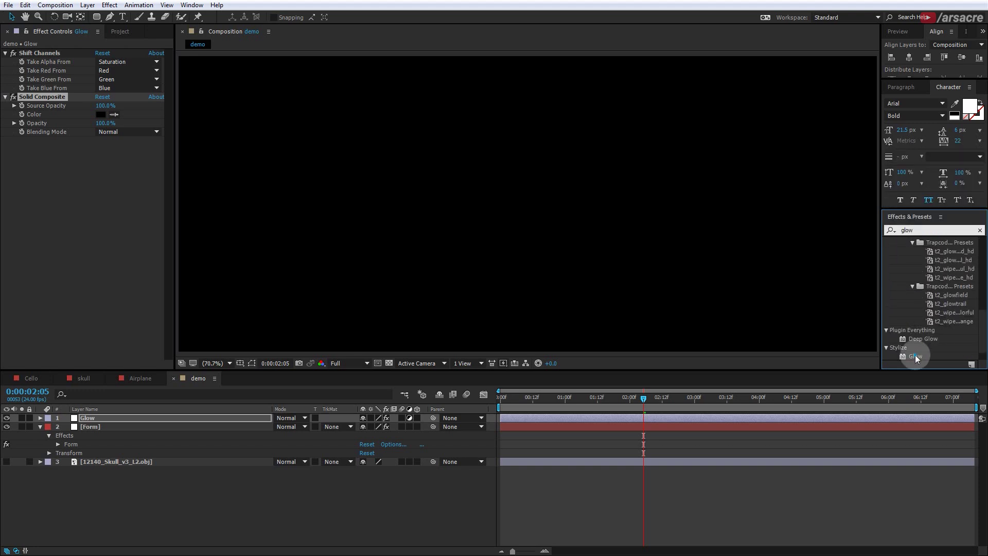
left_click_drag(915, 356, 98, 178)
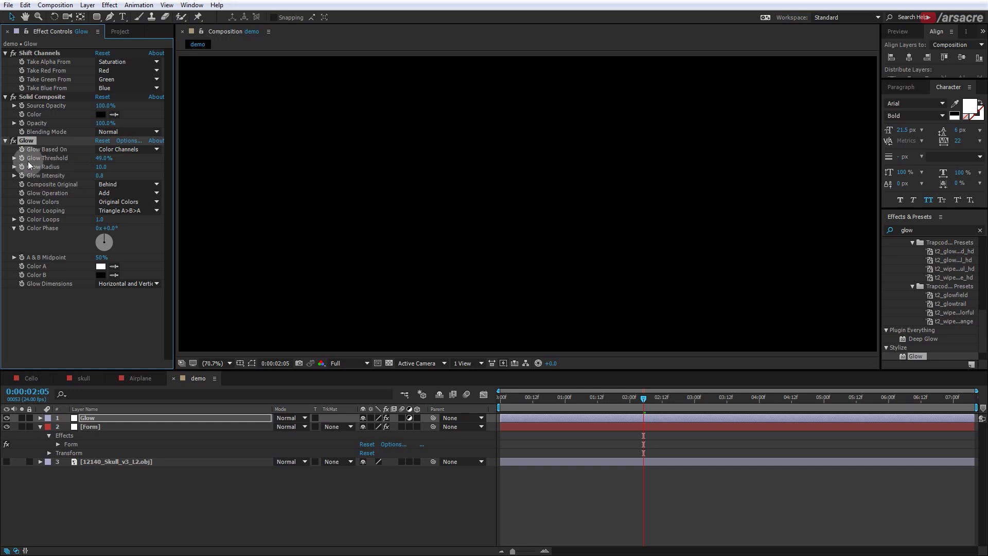
left_click(6, 141)
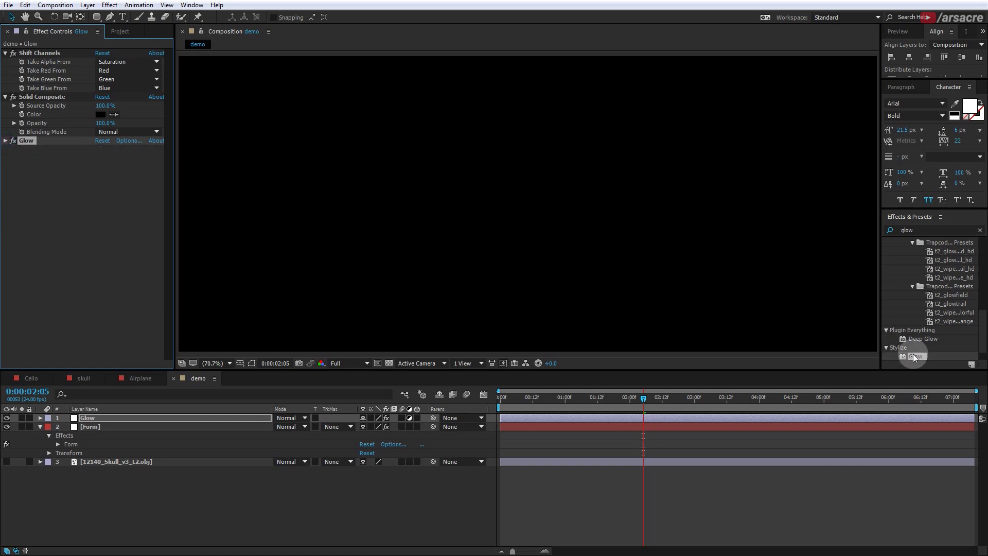
Add a second Glow effect with Glow Threshold 63.1% and Glow Intensity 0.9, and collapse its settings.
left_click_drag(914, 356, 119, 178)
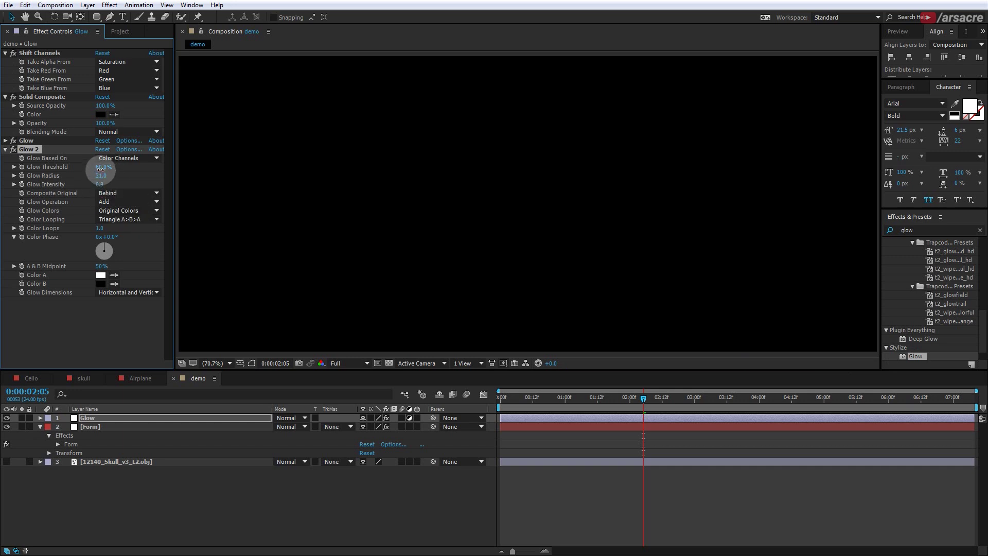
left_click_drag(101, 170, 107, 173)
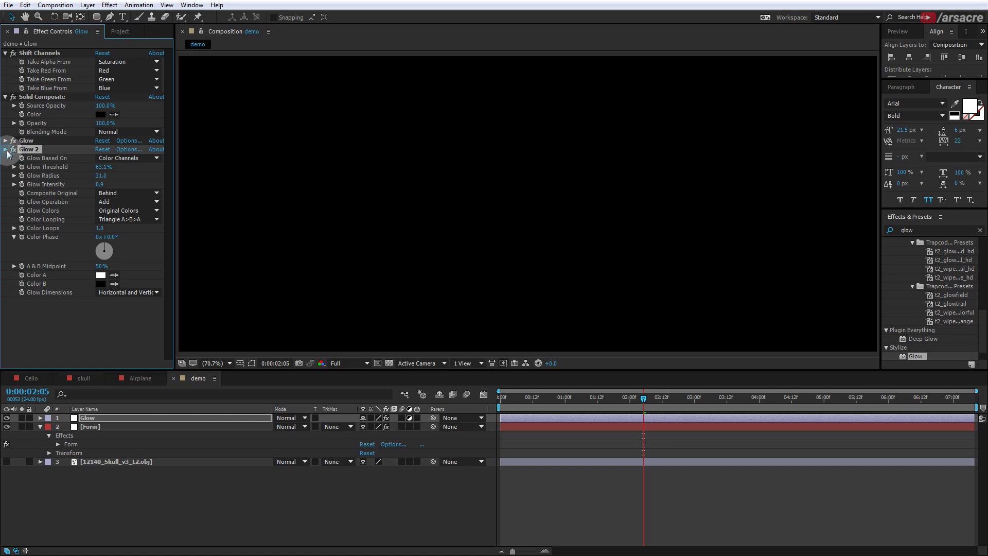
left_click(7, 154)
Add a third Glow effect with Glow Threshold 43.9% and Glow Radius 343, and collapse its settings.
left_click_drag(916, 356, 104, 213)
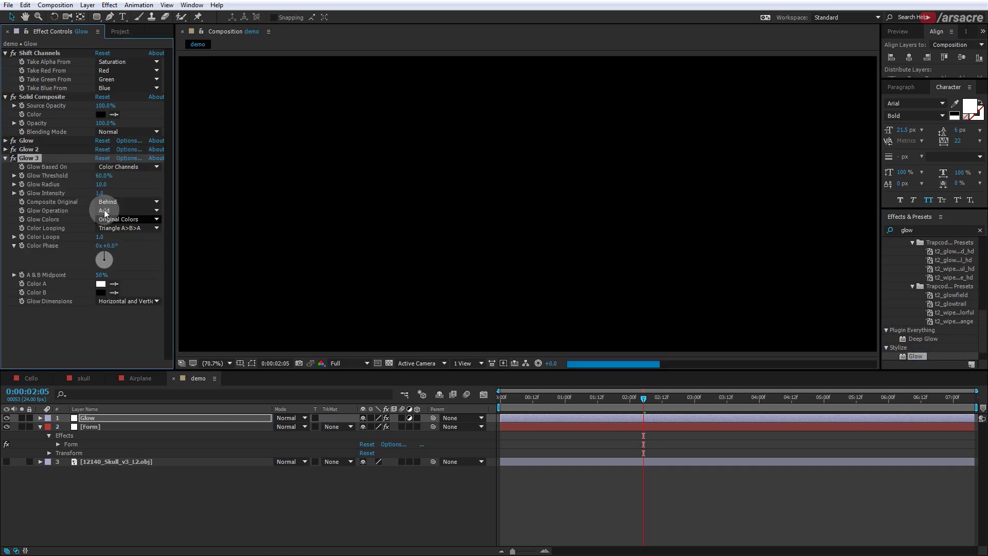
left_click_drag(101, 175, 117, 189)
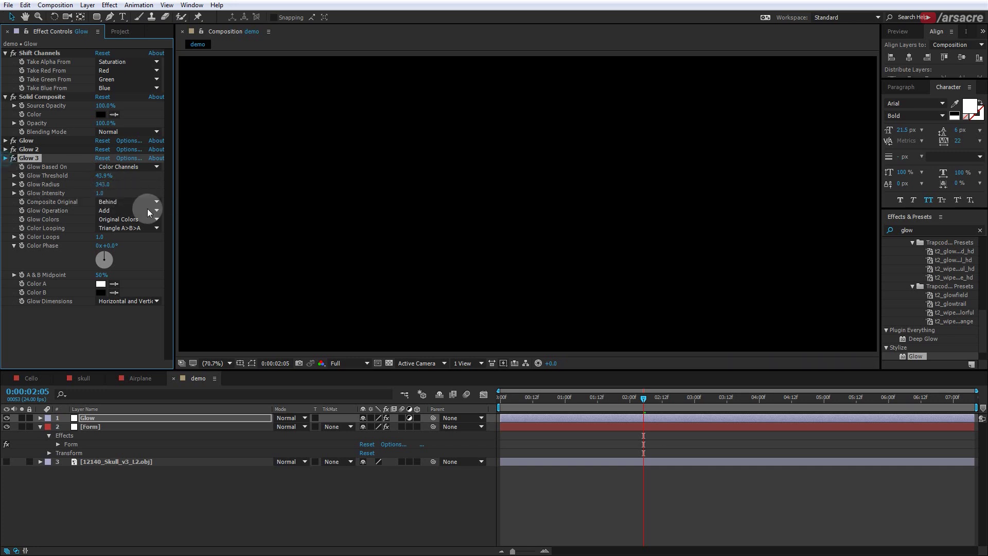
key("ctrl+grave")
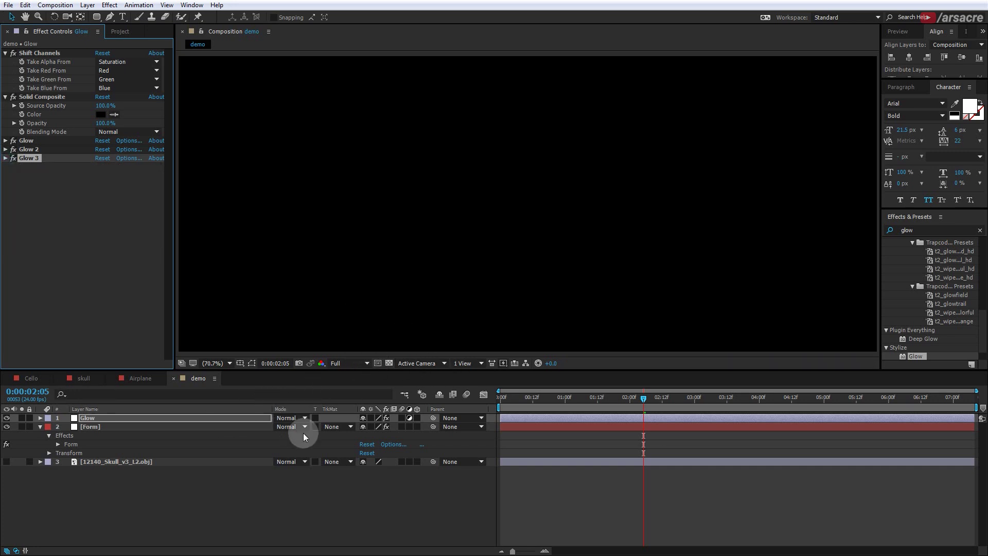
Set the Glow adjustment layer's blending mode to Screen.
left_click(293, 418)
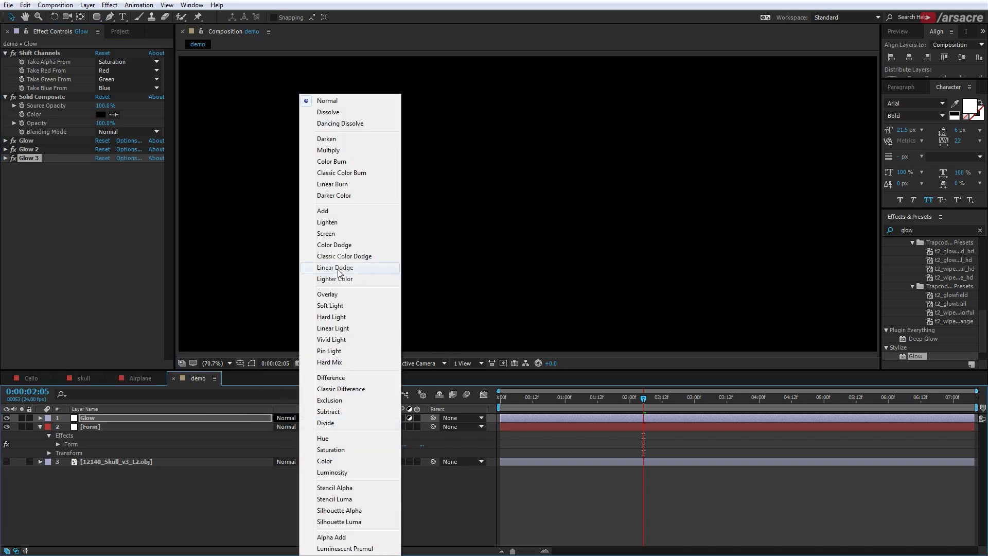
left_click(125, 510)
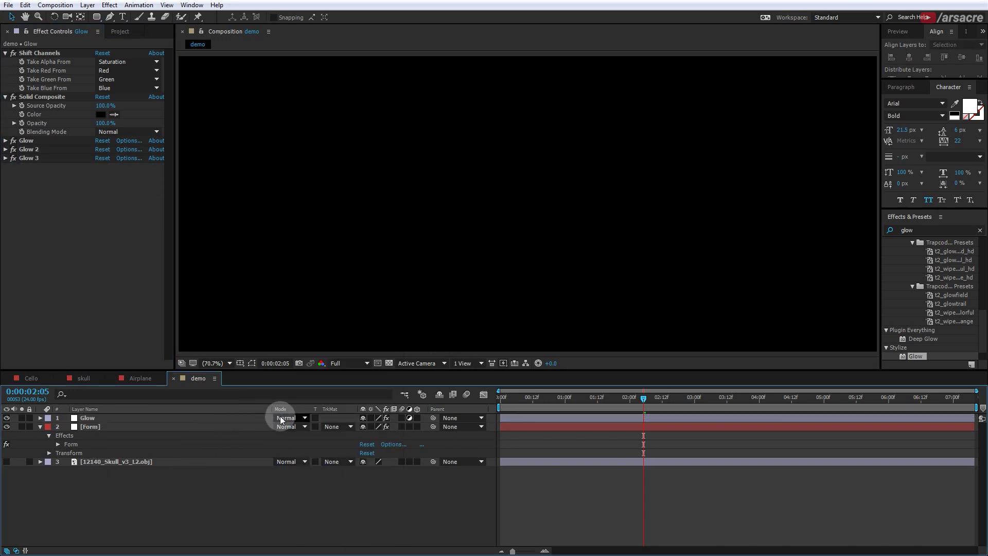
left_click(15, 550)
left_click(16, 550)
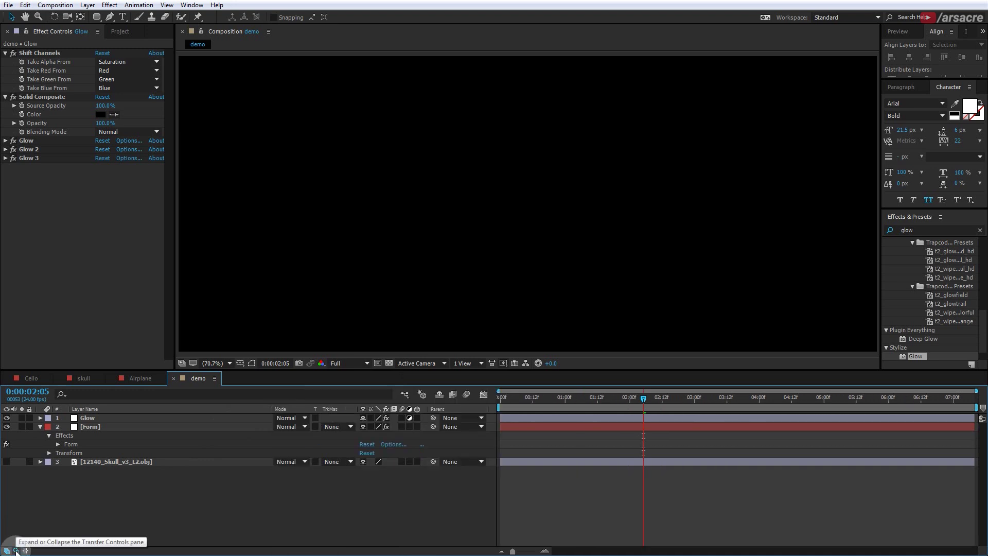
left_click(16, 550)
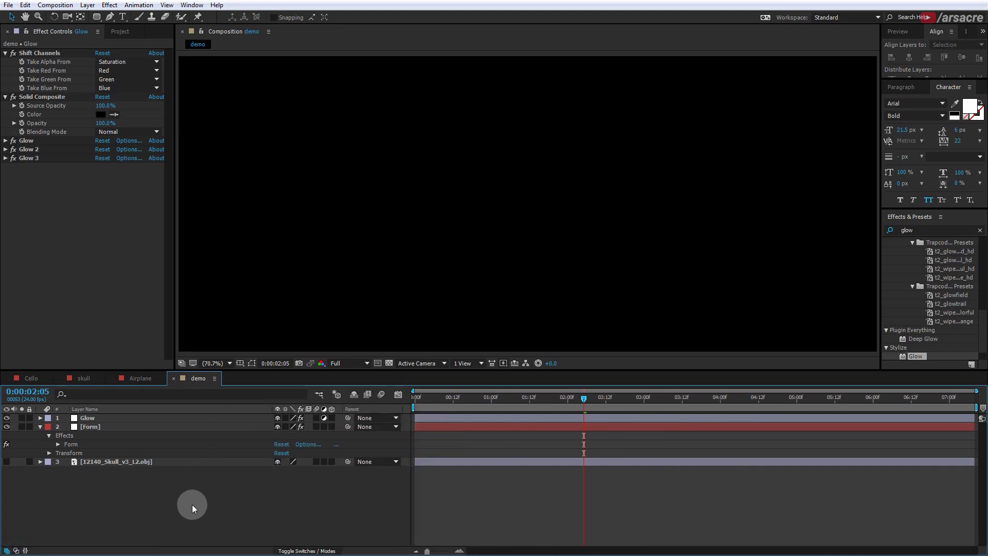
left_click(16, 551)
left_click(286, 426)
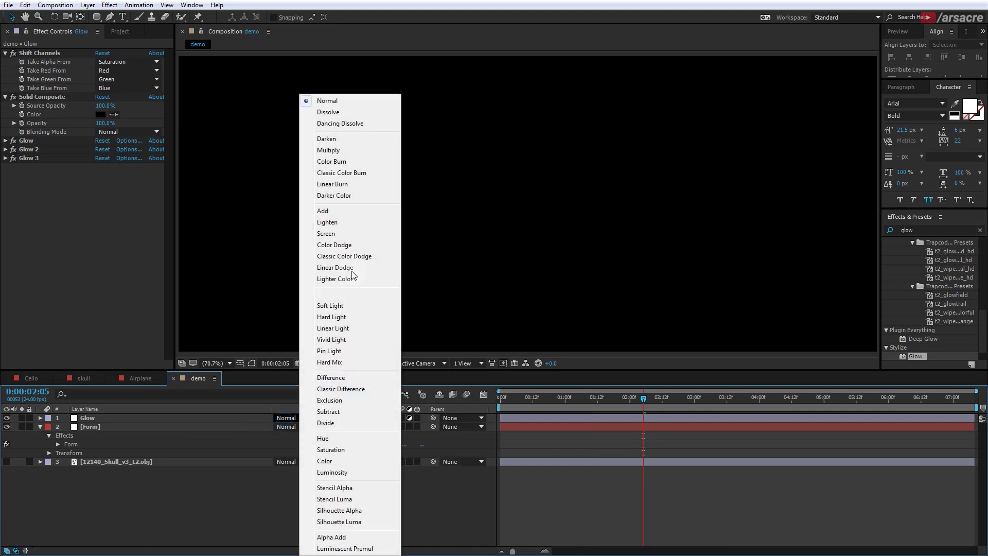
left_click(326, 234)
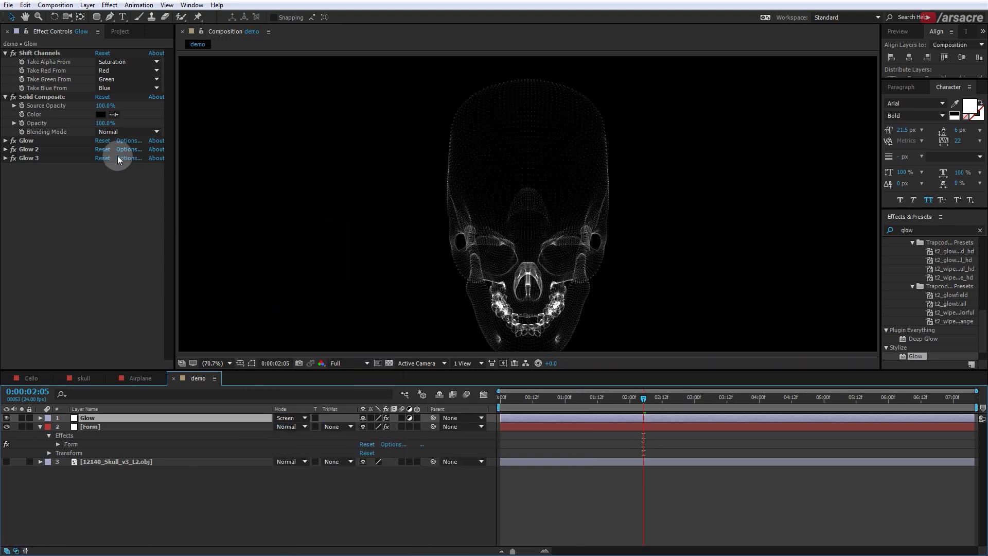
Toggle Shift Channels off and on to compare the render, and collapse the Shift Channels and Solid Composite settings.
left_click(26, 102)
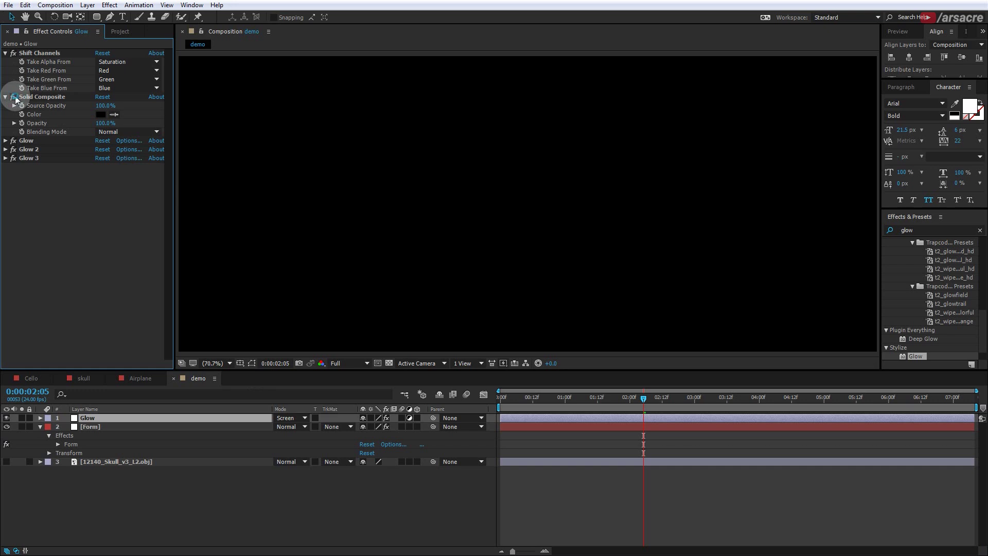
left_click(14, 53)
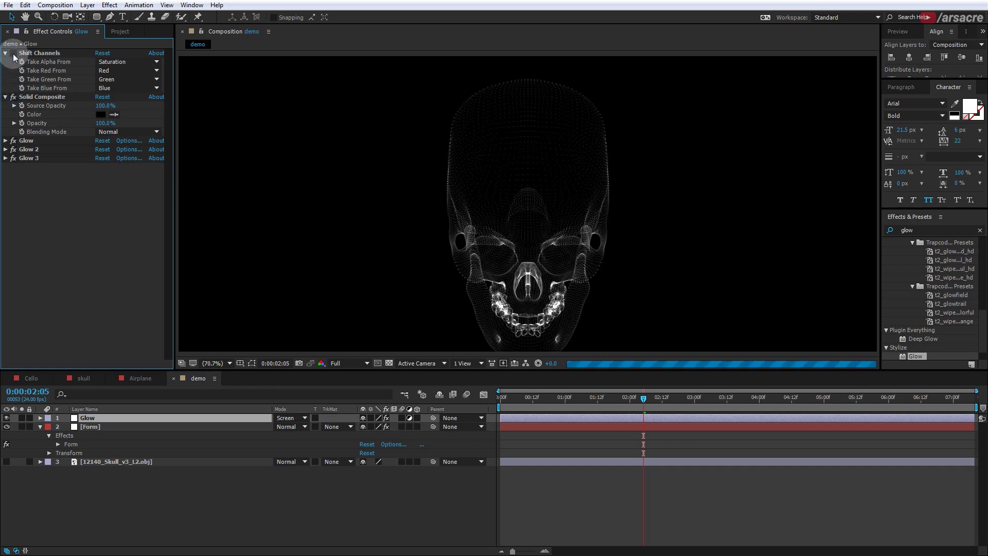
left_click(13, 54)
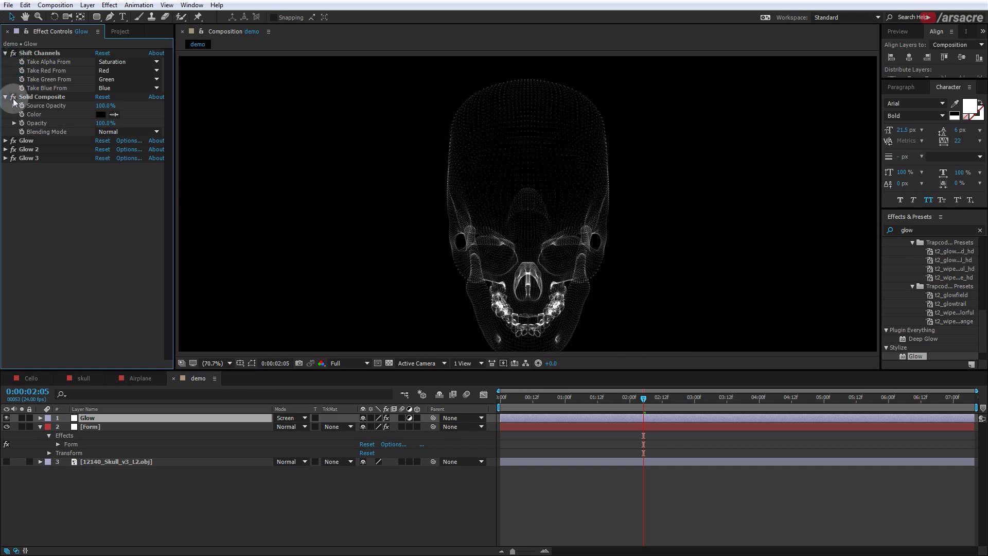
left_click(5, 97)
left_click(5, 53)
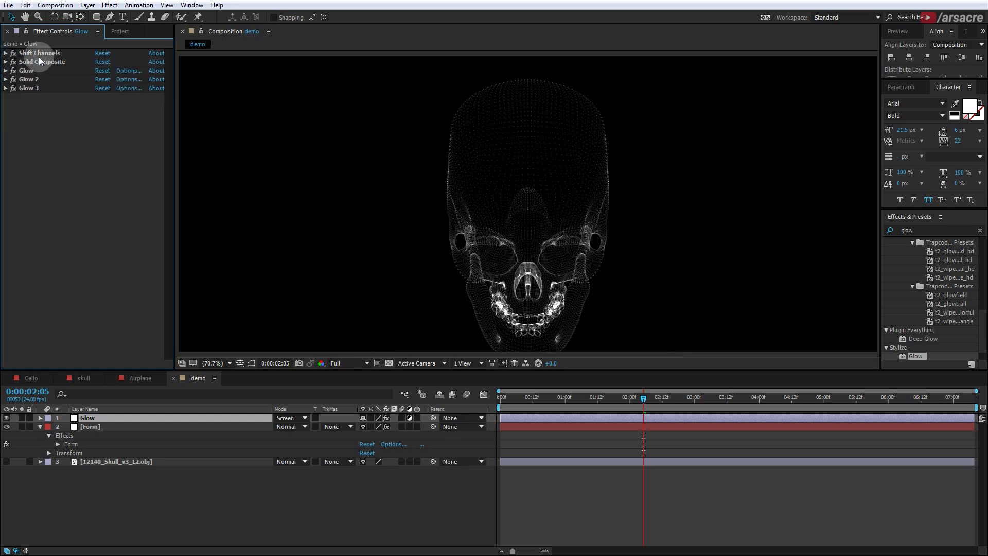
Disable the Shift Channels and Solid Composite effects on the Glow layer.
left_click(11, 63)
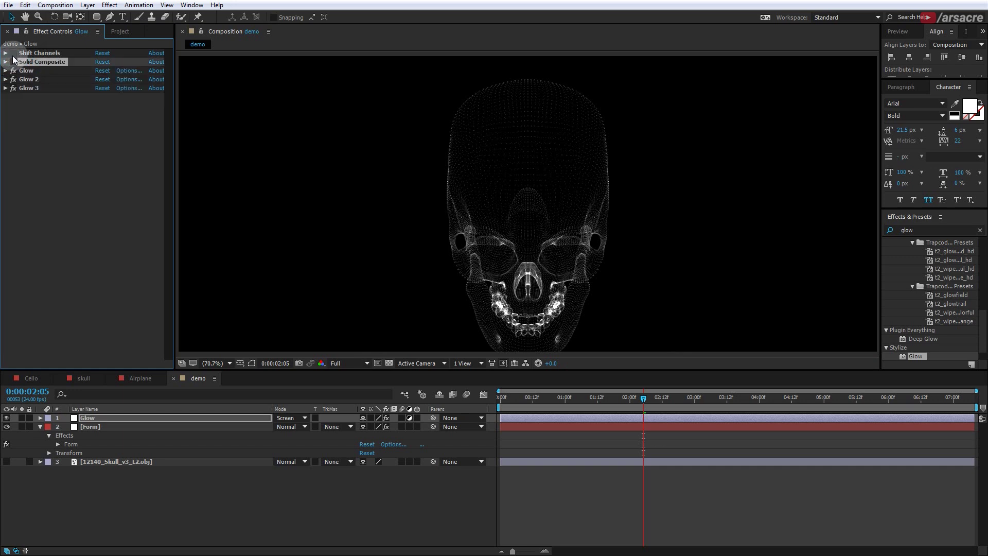
left_click(14, 62)
left_click(79, 159)
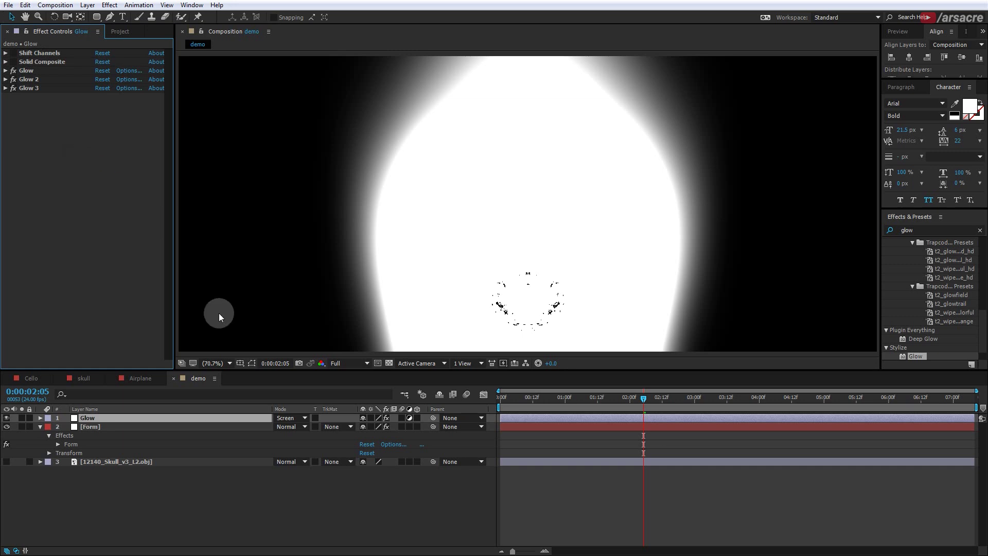
Set the Glow layer's blending mode to Normal and show its Opacity property in the timeline.
left_click(289, 426)
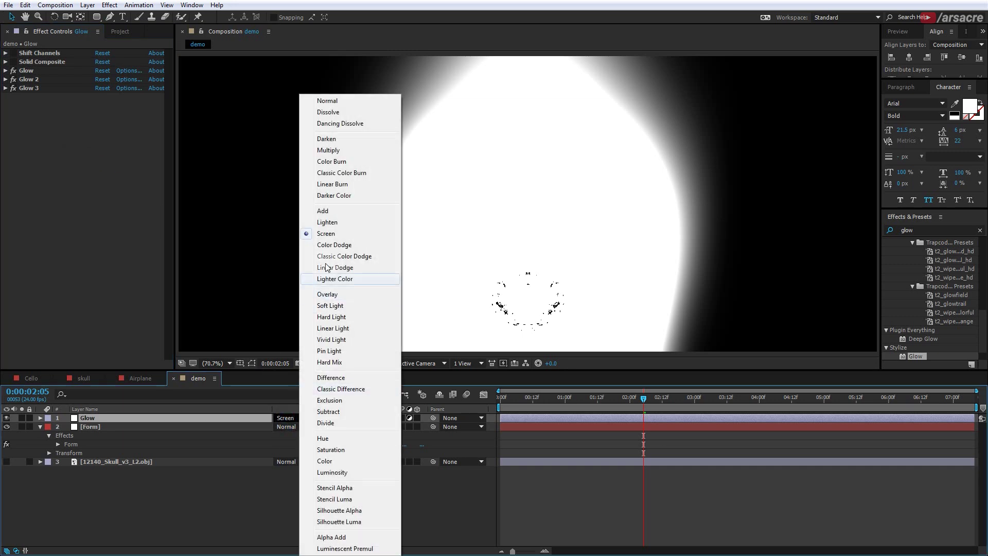
left_click(337, 101)
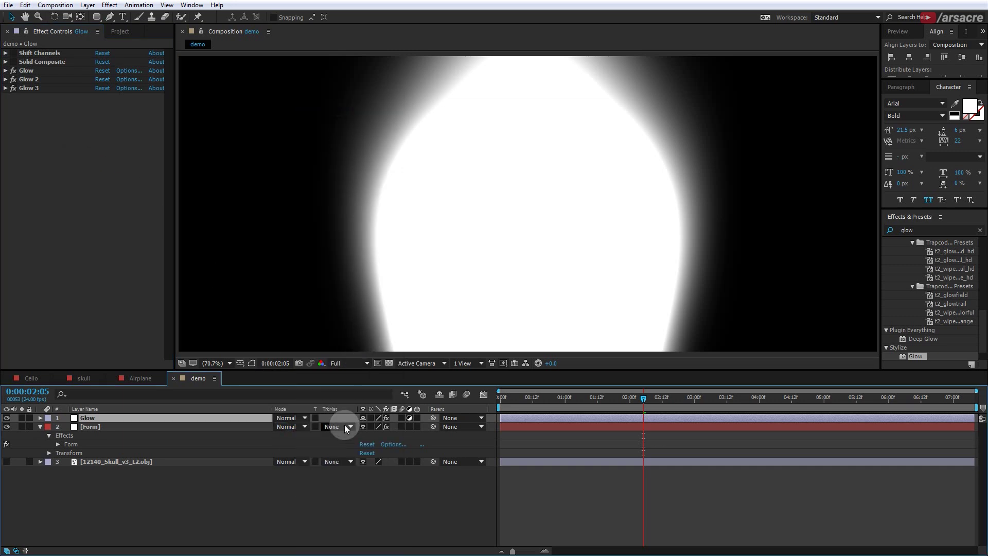
key("t")
left_click_drag(366, 427, 177, 406)
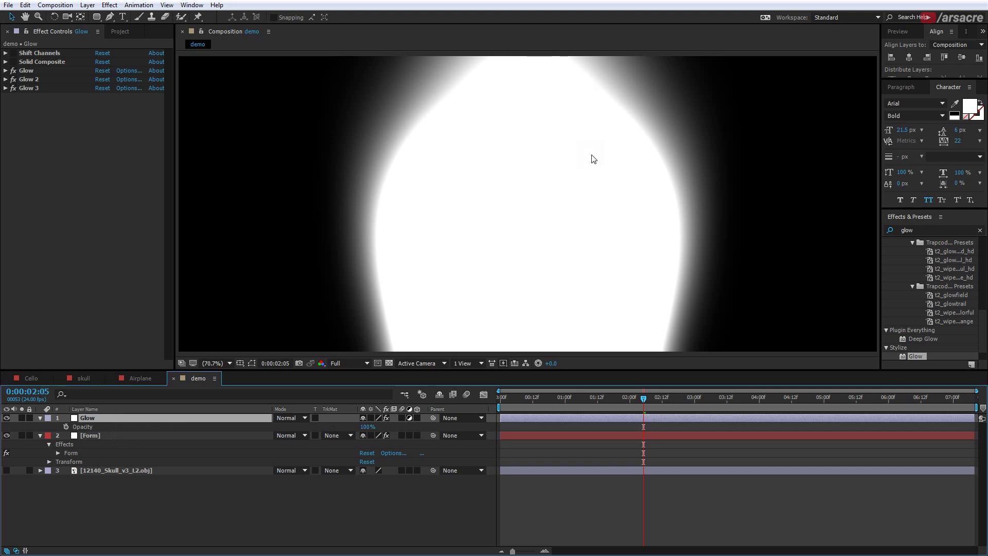
Collapse the Form effect's World Transform settings, search the effects for Tritone, and apply it to the Form layer.
left_click(77, 440)
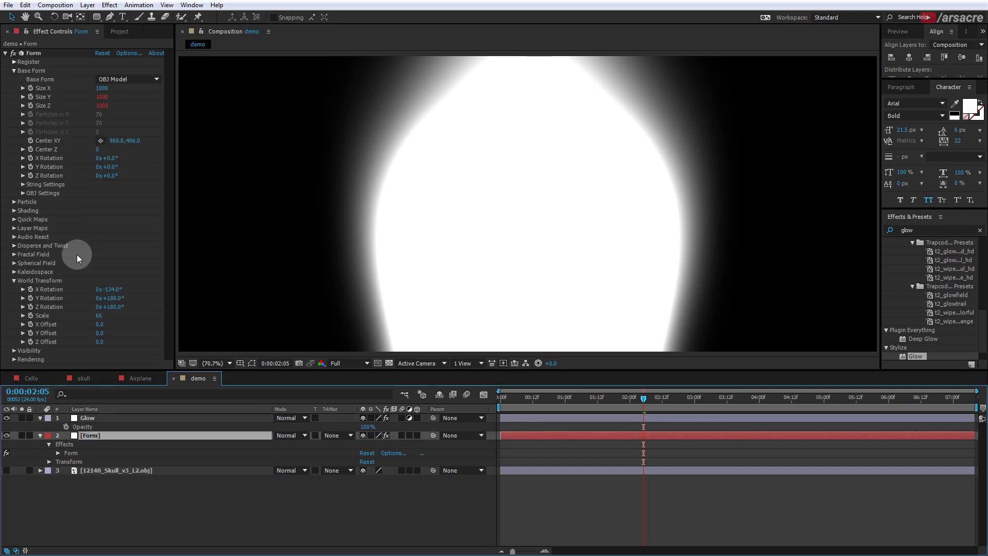
left_click(14, 281)
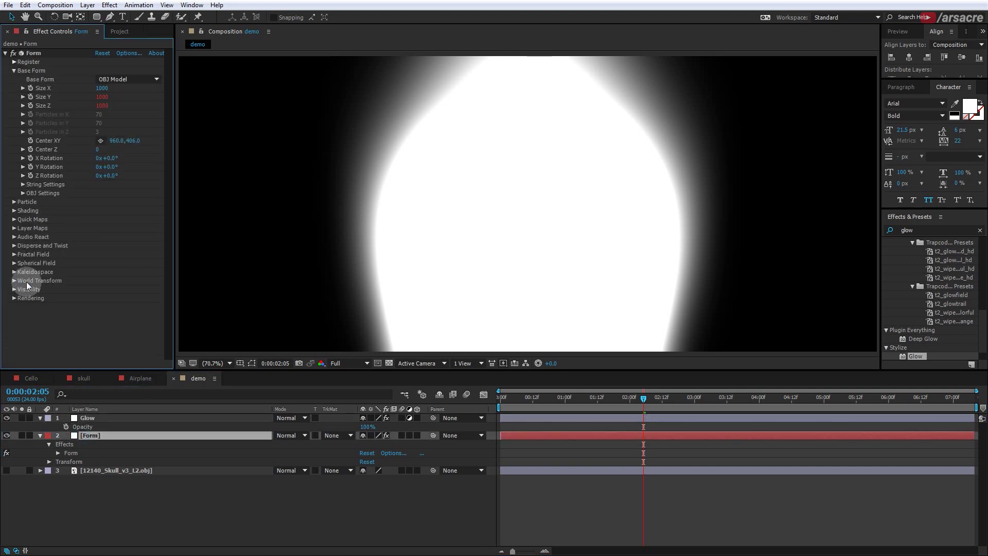
left_click(937, 230)
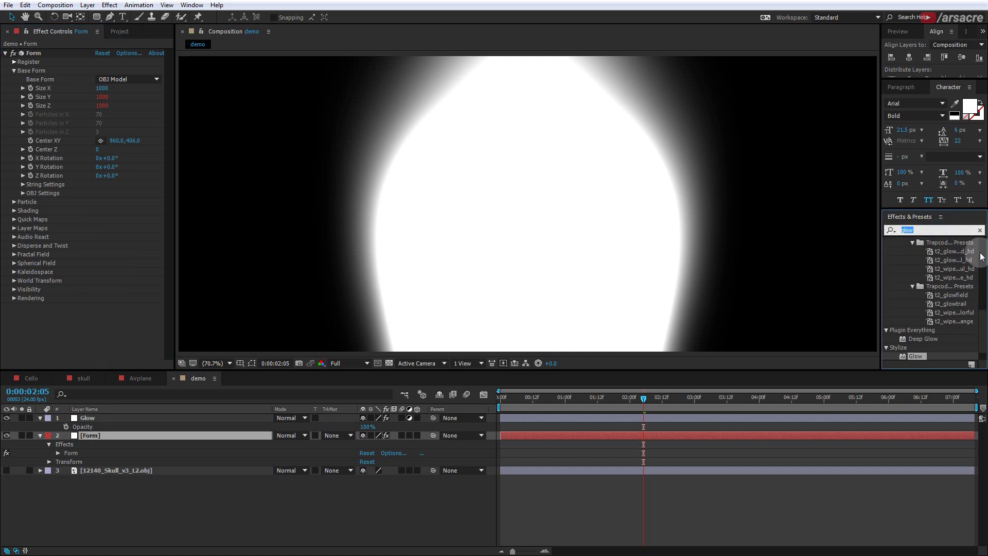
type("trito")
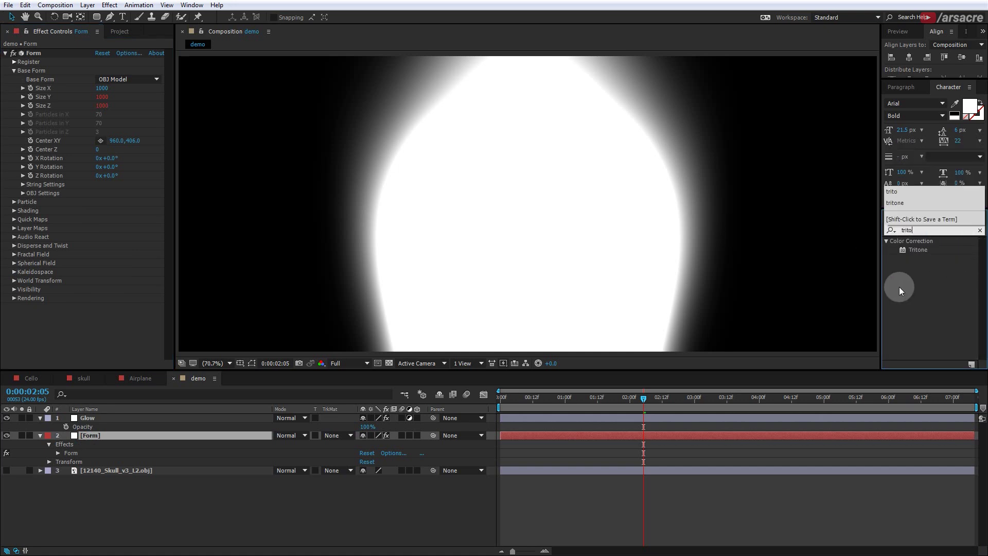
left_click_drag(918, 250, 101, 322)
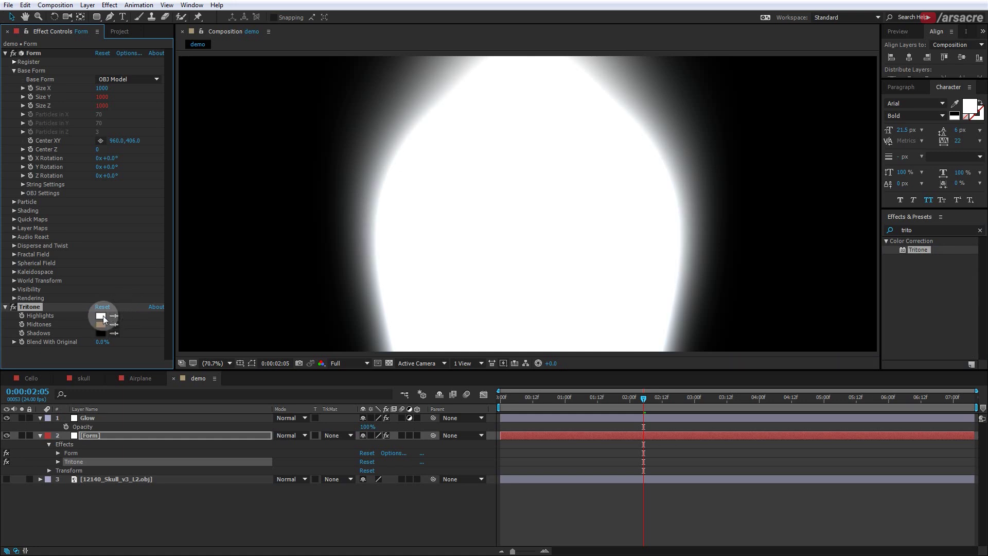
Set the Form layer's Tritone highlights to muted red 895252 and its midtones to a blue-violet.
left_click(103, 316)
left_click(346, 439)
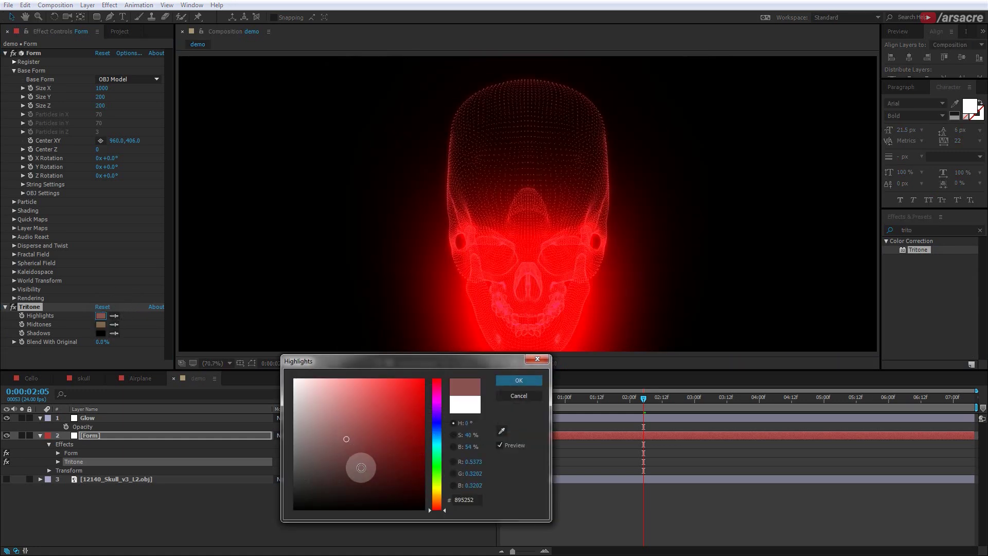
key("Return")
left_click(101, 324)
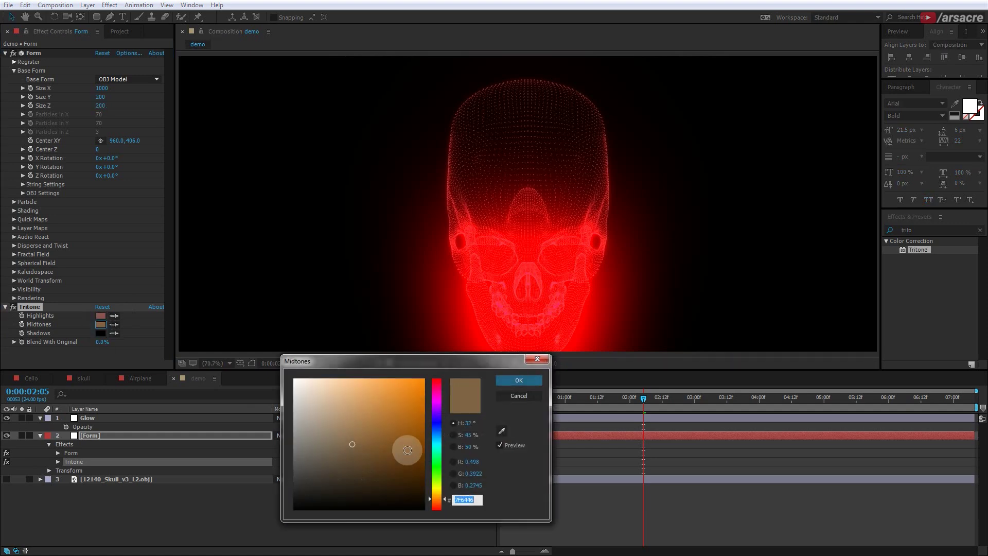
type("82B0D4")
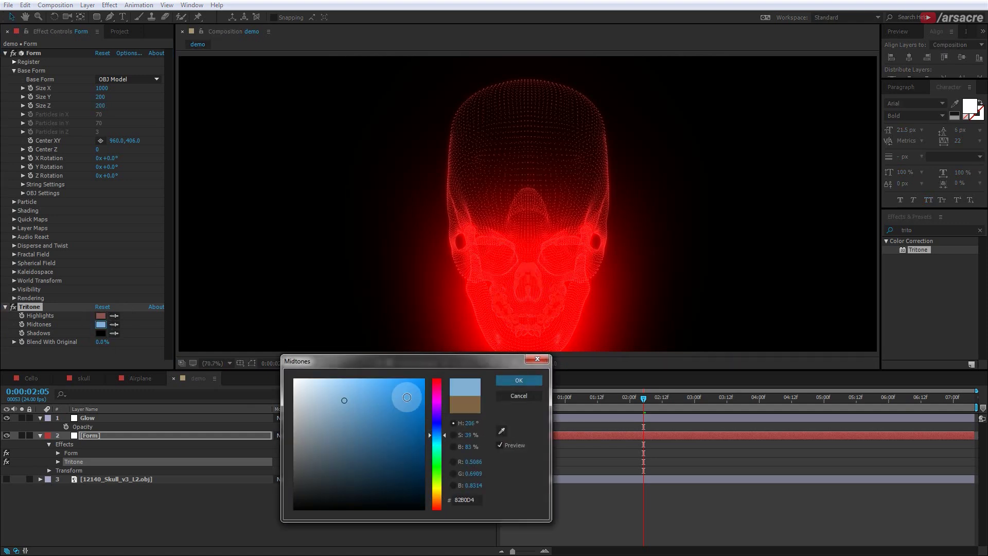
mouse_move(431, 405)
left_mouse_down()
mouse_move(440, 400)
mouse_move(440, 421)
left_mouse_up()
key("Return")
Deepen the Tritone highlights to a darker red of about 853E3E and step back two frames.
left_click(101, 315)
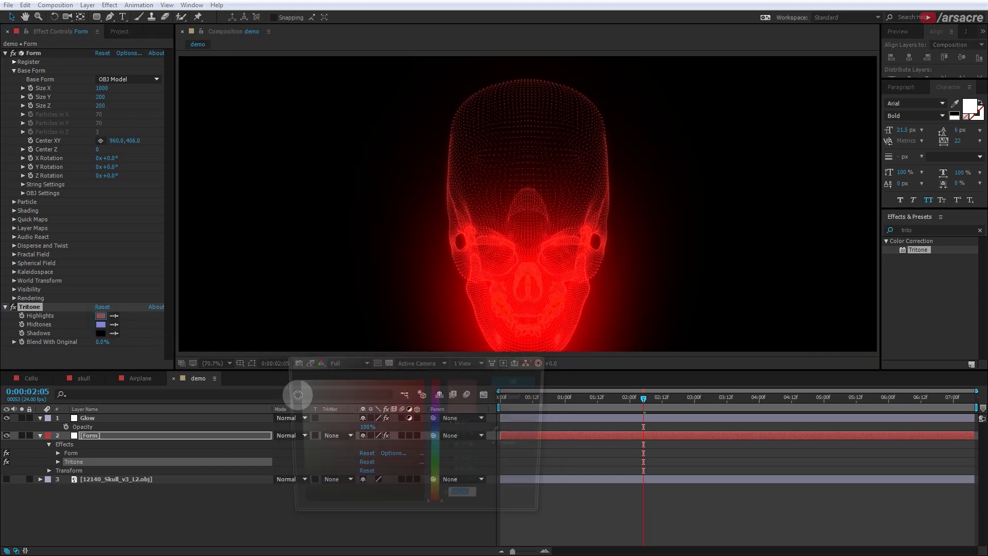
left_click_drag(369, 461, 370, 446)
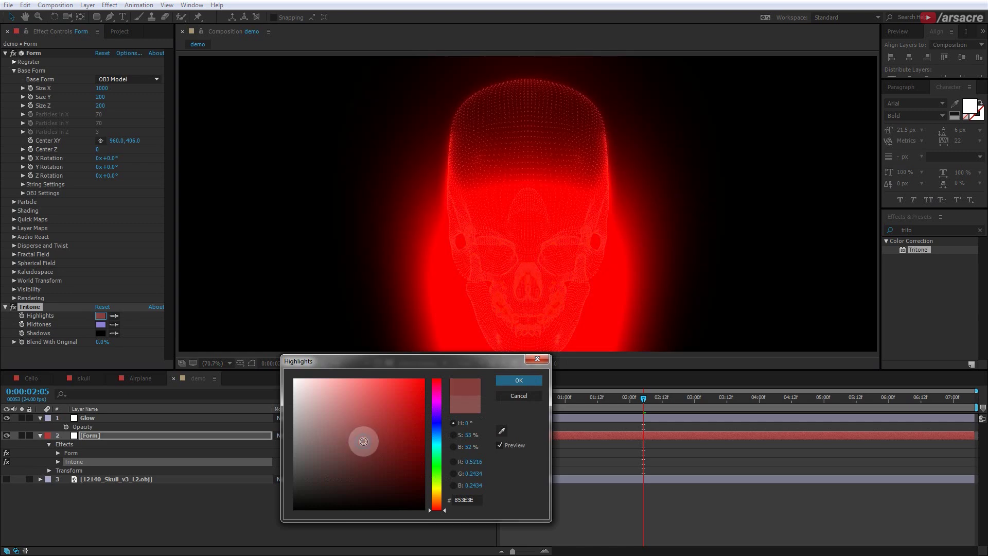
key("Return")
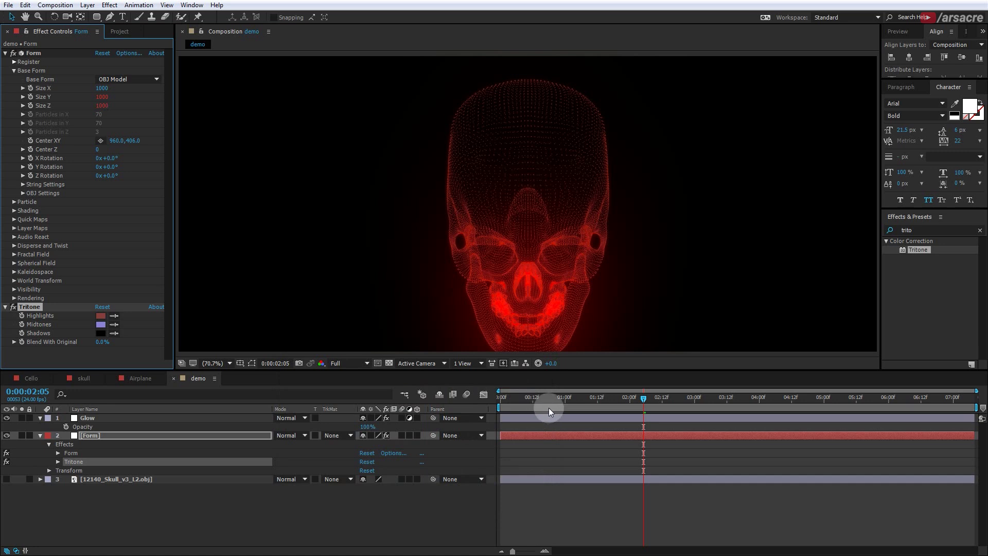
key("Page_Up")
key("Page_Up")
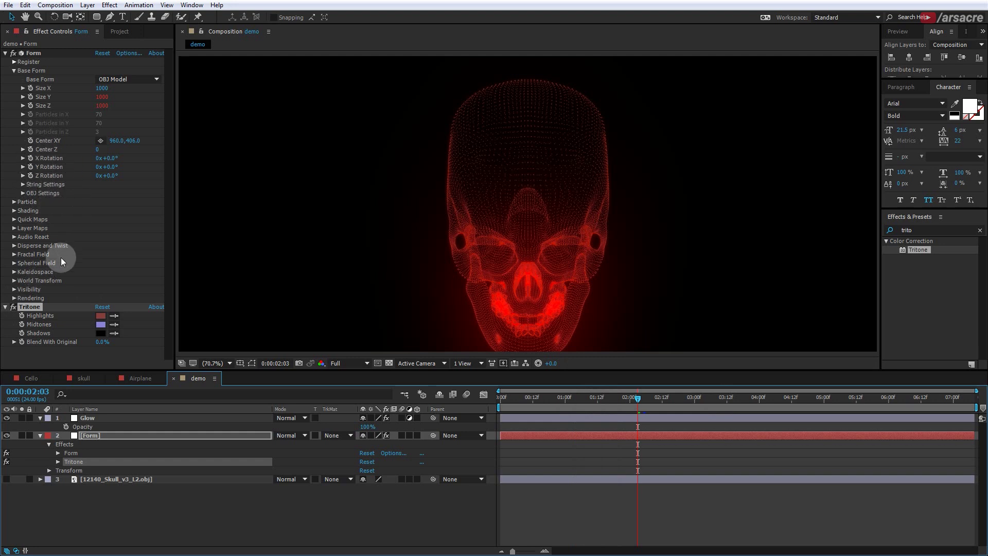
Add a new Two-Node Camera with the 35mm preset to the demo composition.
left_click(170, 526)
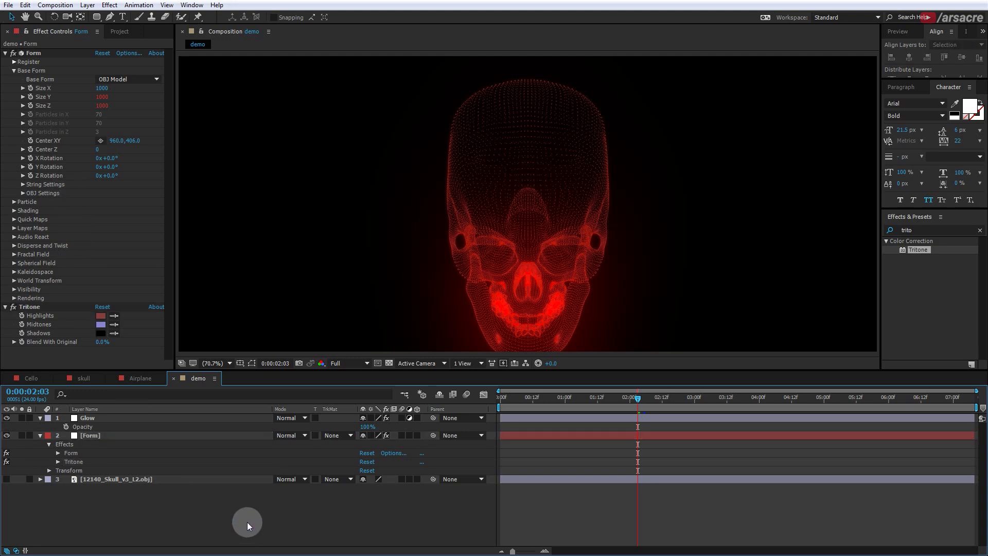
right_click(247, 522)
left_click(271, 423)
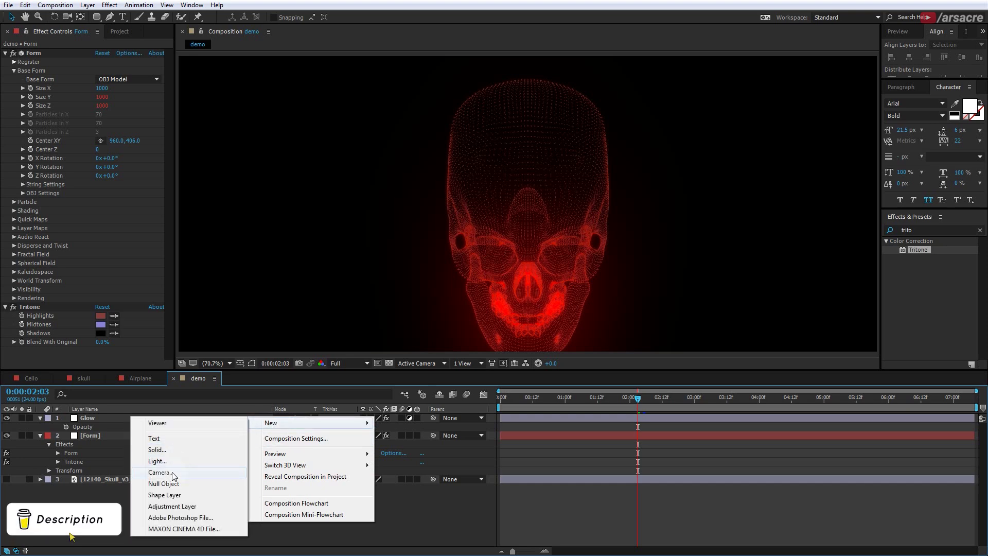
left_click(173, 473)
left_click_drag(202, 7, 300, 91)
left_click(355, 141)
left_click(352, 216)
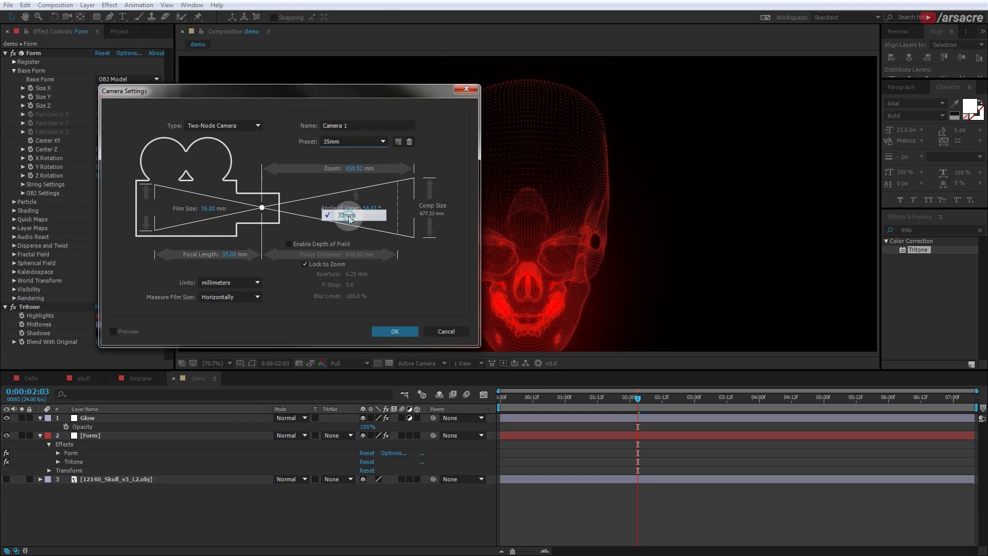
left_click(222, 126)
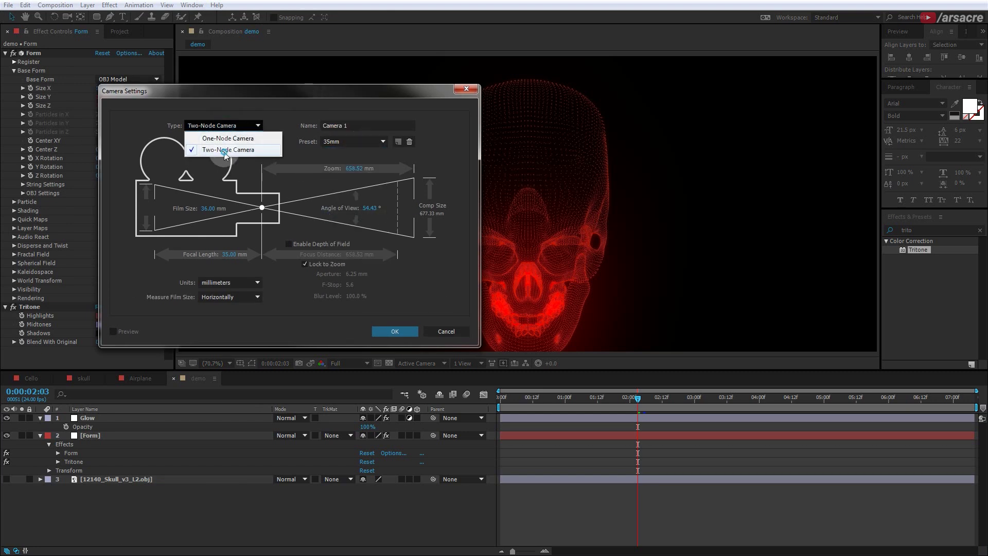
left_click(225, 150)
left_click(383, 331)
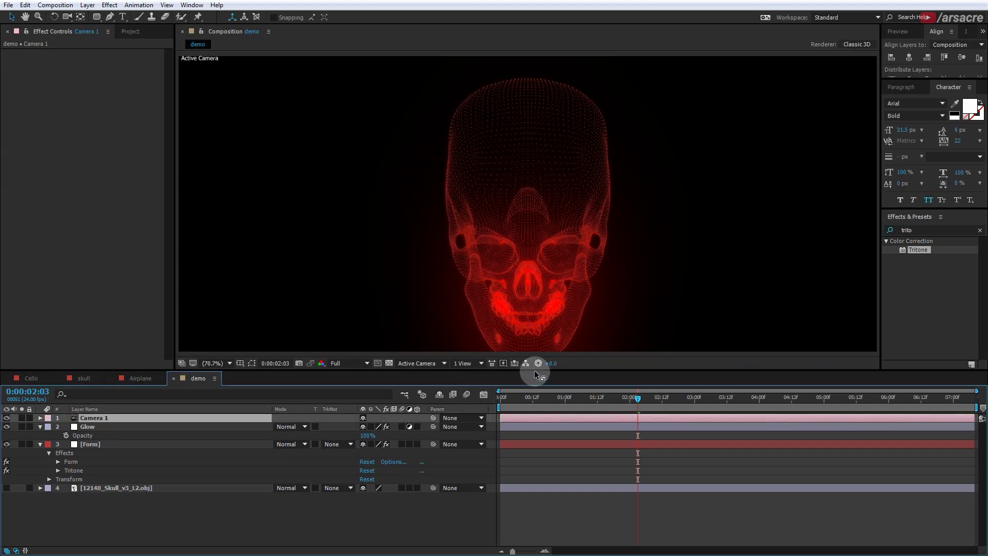
Return the playhead to 0:00:00:00 after a short preview and activate the Unified Camera Tool.
key("space")
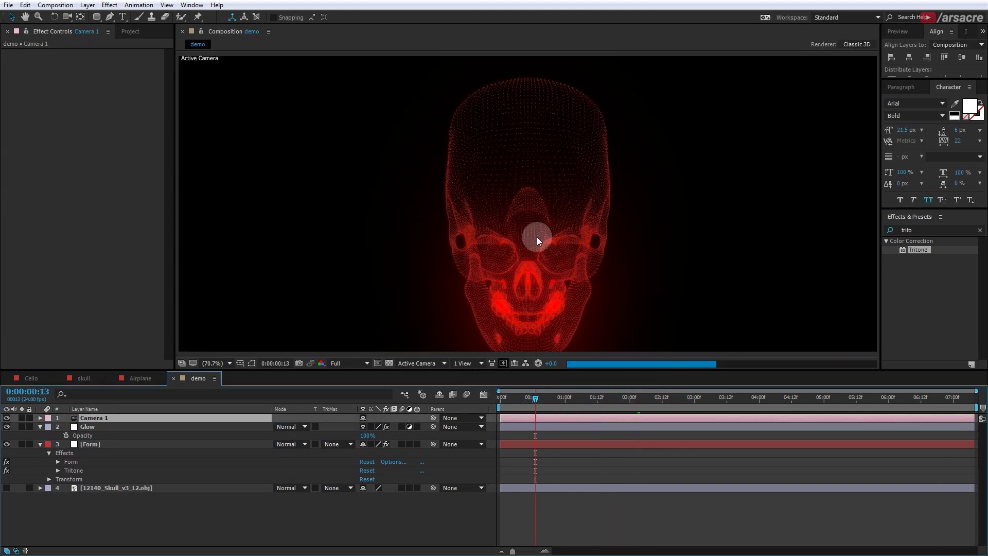
left_click_drag(536, 405, 502, 405)
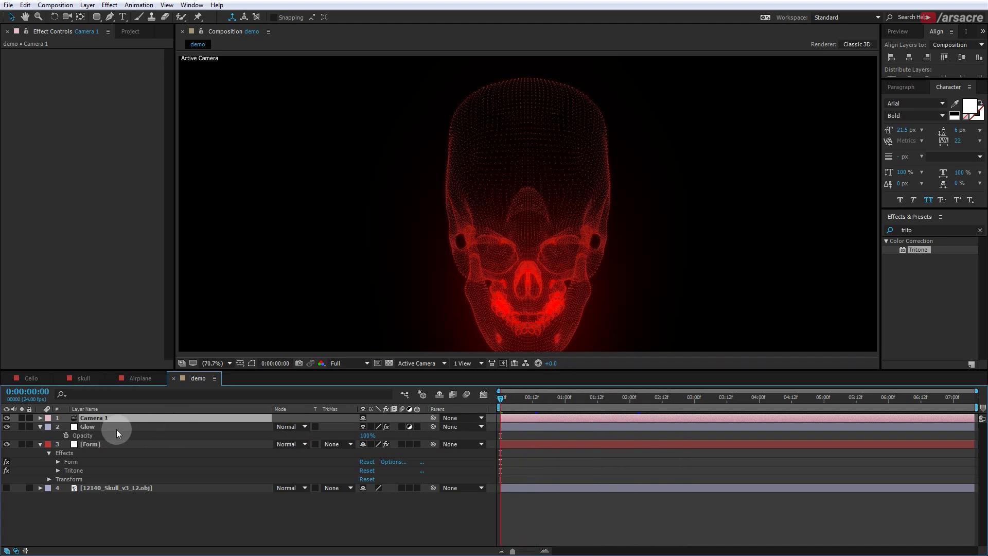
left_click(65, 18)
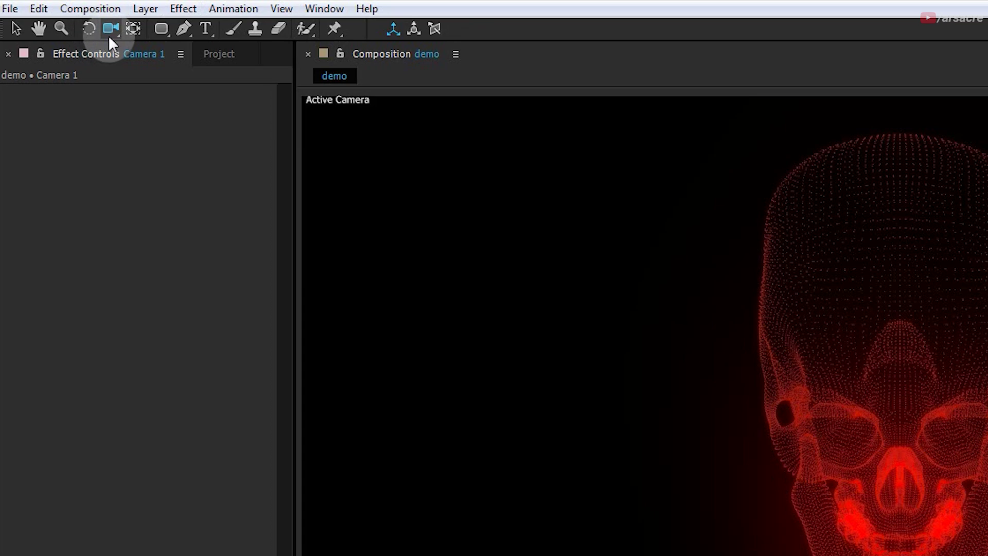
left_click(109, 35)
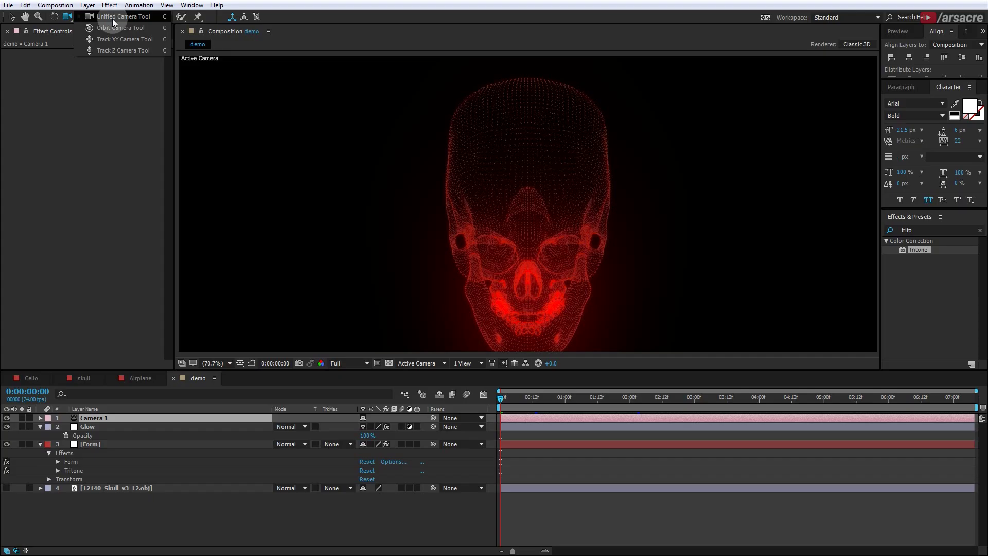
left_click(187, 31)
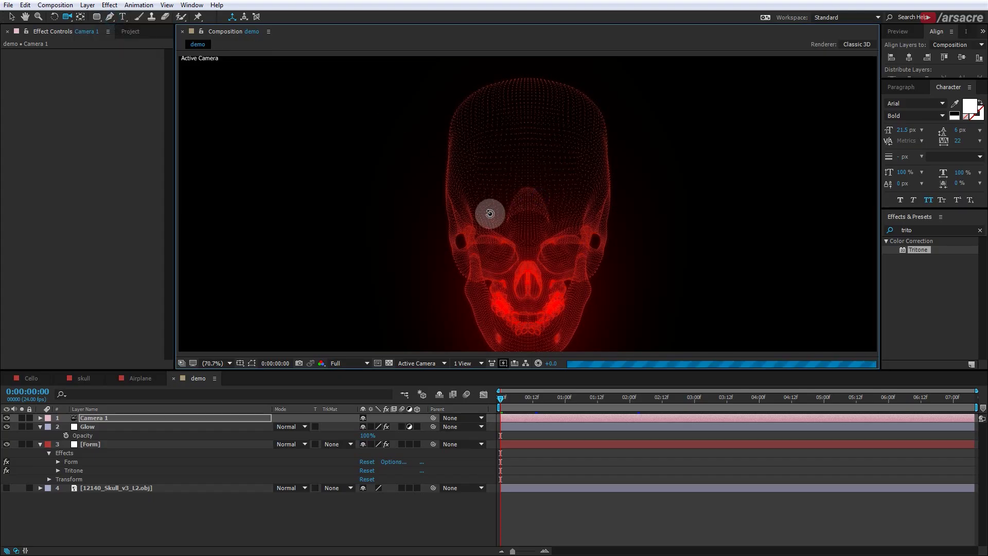
Try orbiting the camera around the skull, undo the move, and lower the preview resolution to Quarter.
left_click_drag(489, 212, 471, 234)
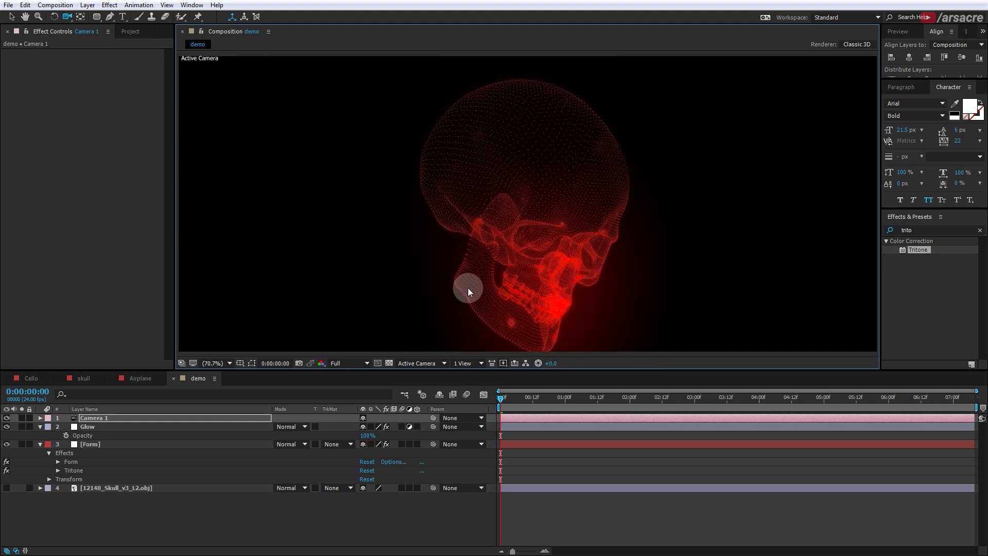
key("ctrl+z")
left_click(343, 363)
left_click(354, 424)
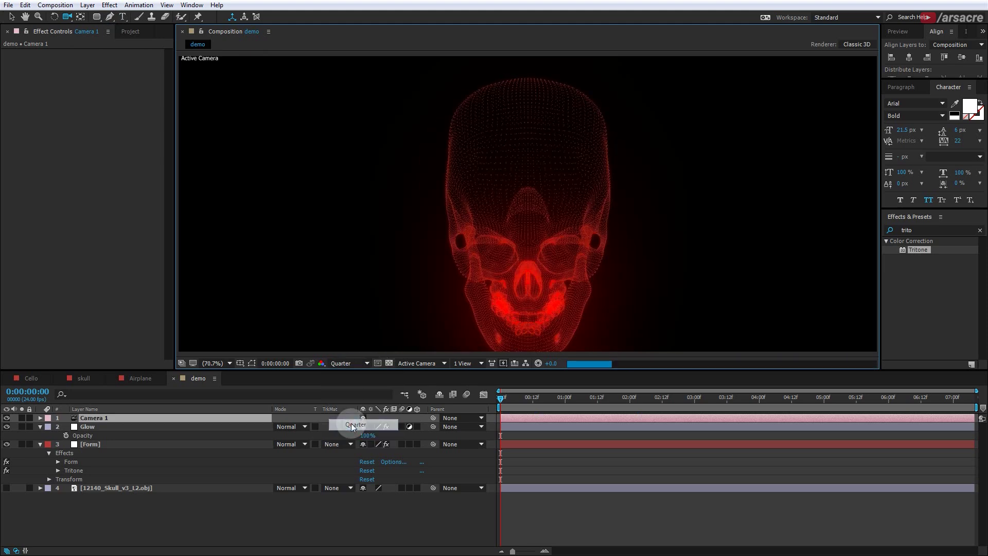
left_click_drag(540, 211, 545, 335)
left_click(510, 408)
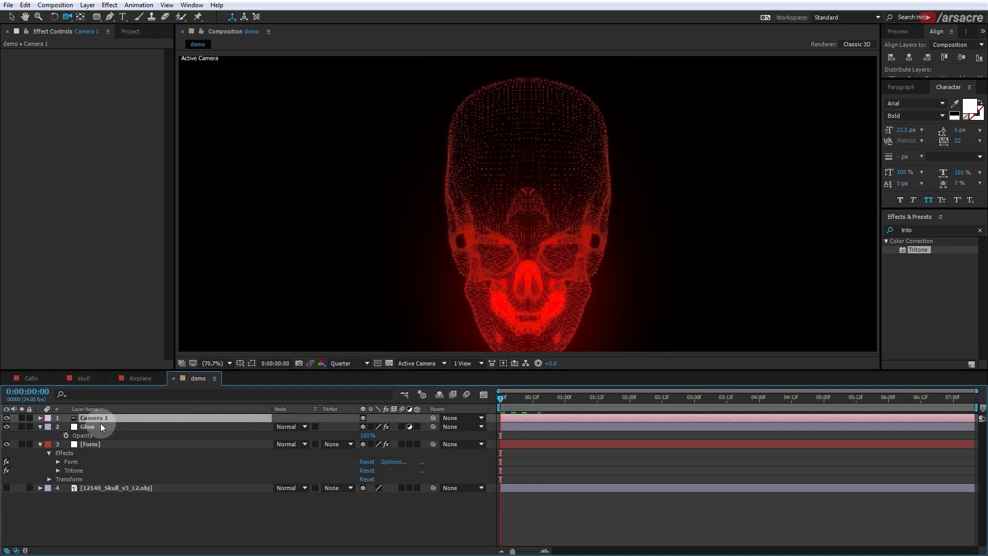
Show Camera 1's Position and Point of Interest properties and start keyframing both at 0:00:00:00.
key("p")
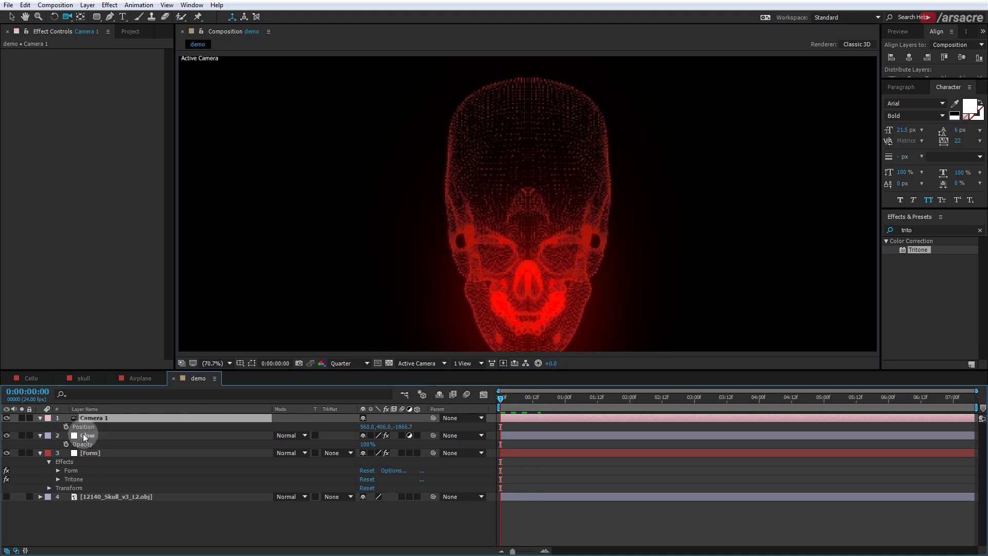
key("shift+a")
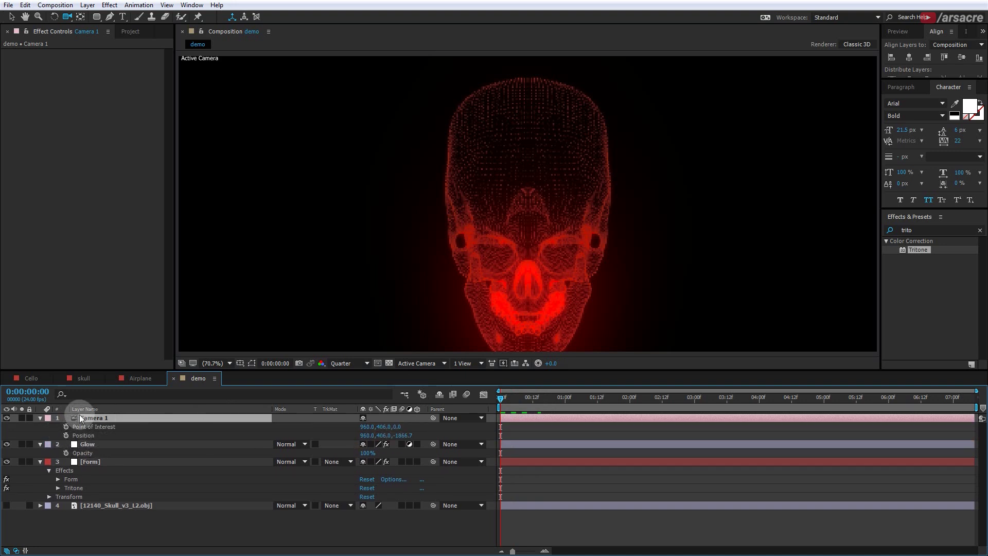
left_click_drag(66, 426, 69, 443)
left_click(540, 416)
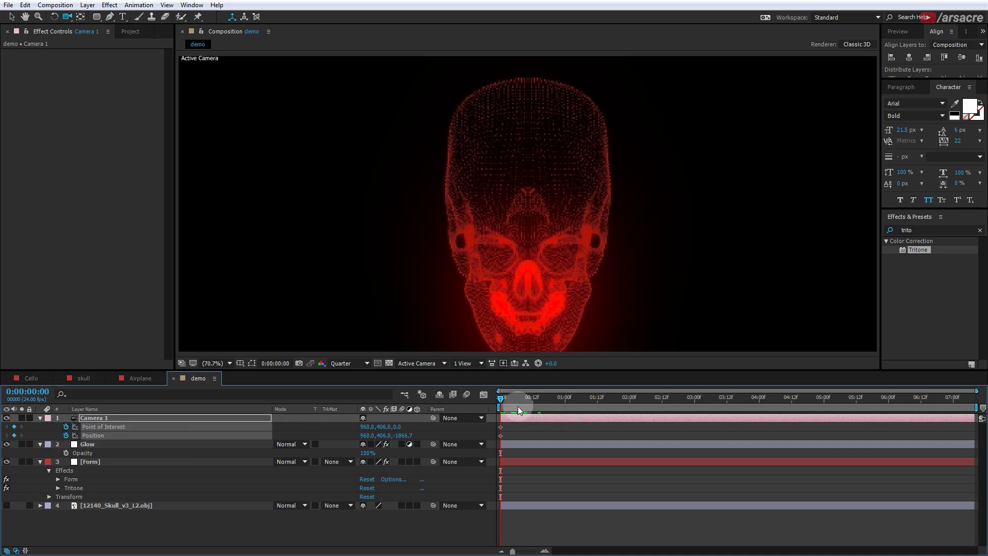
Add Point of Interest and Position keyframes for Camera 1 at the 06:00 mark.
left_click_drag(518, 406, 741, 422)
left_click(14, 426)
left_click(14, 435)
At frame 0, move Camera 1 with the camera tools to a raised viewpoint at about 963, -474, -535.
left_click(68, 19)
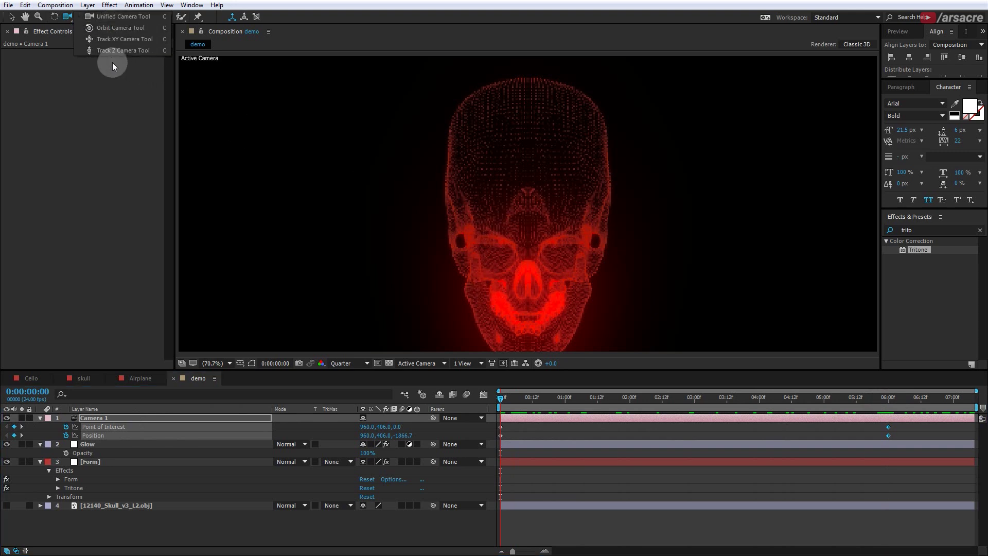
left_click(99, 22)
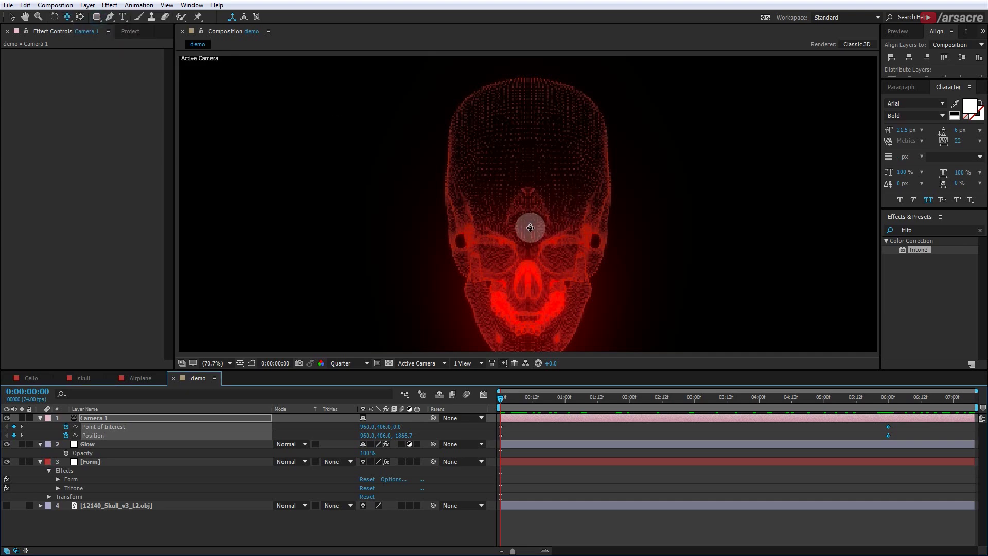
left_click_drag(528, 231, 530, 310)
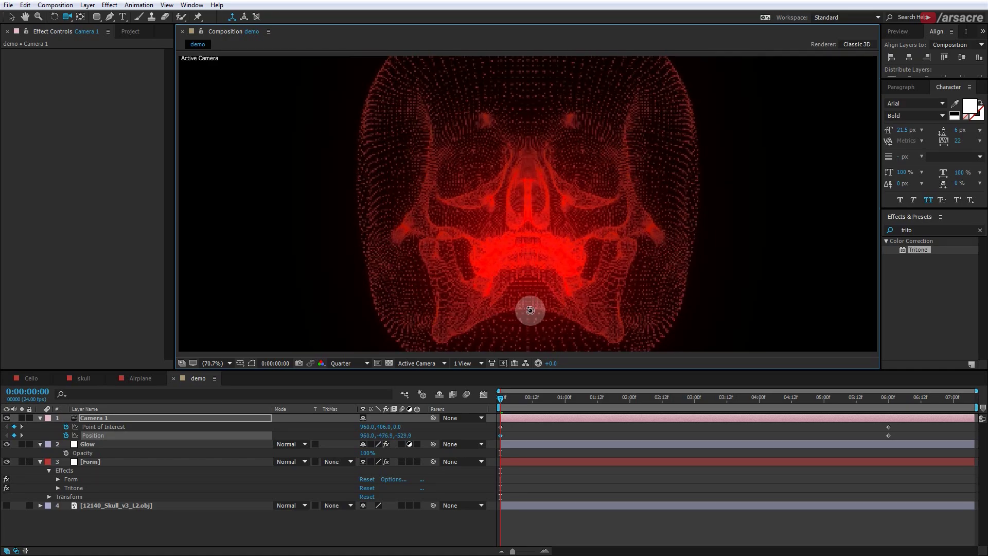
Preview the camera animation around the skull and return the playhead to the start.
key("space")
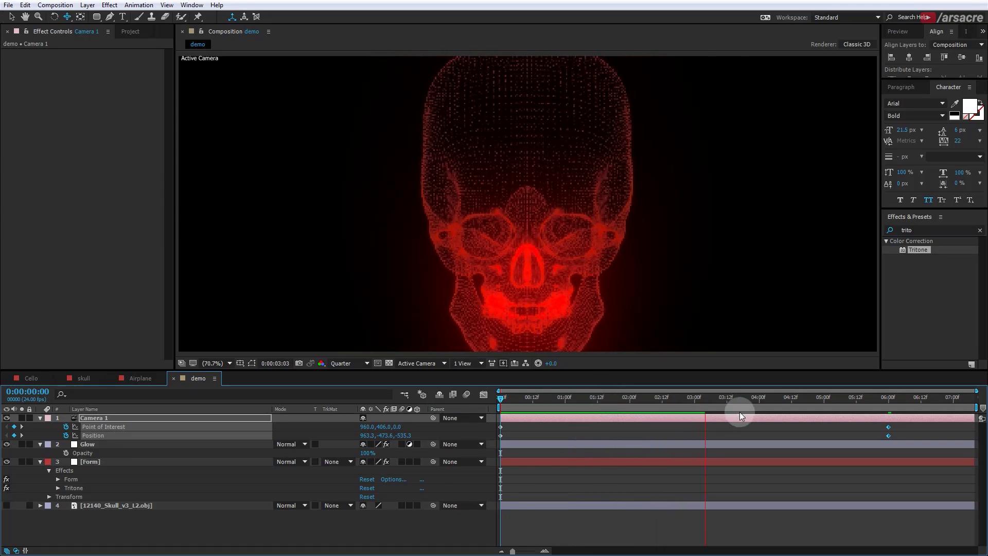
key("space")
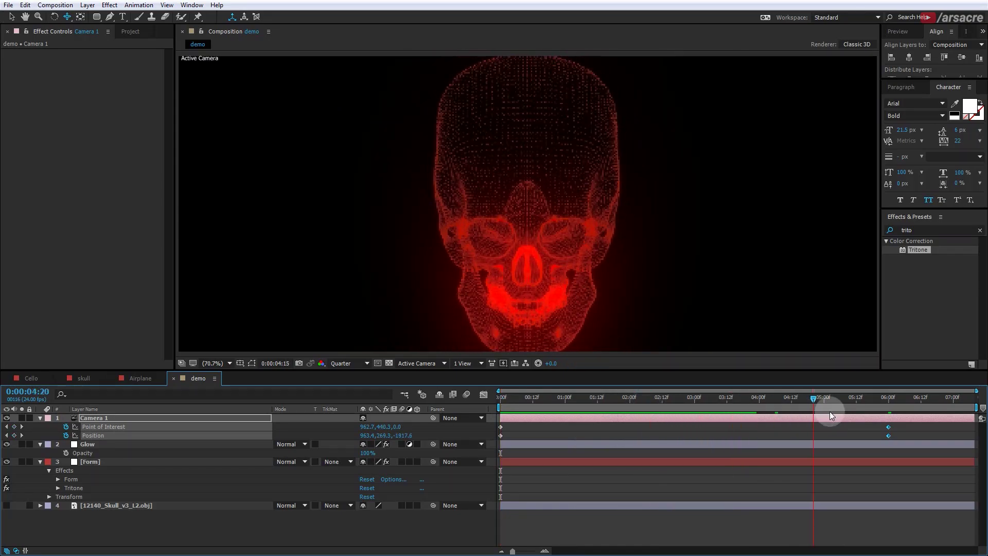
left_click_drag(830, 412, 501, 410)
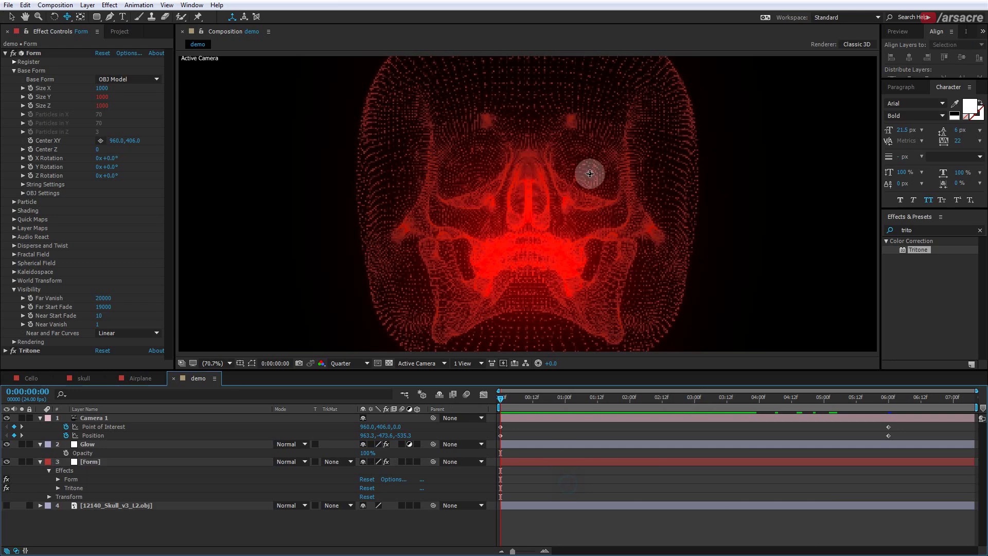
Add a new Spot light named Light 1 to the demo composition.
right_click(459, 486)
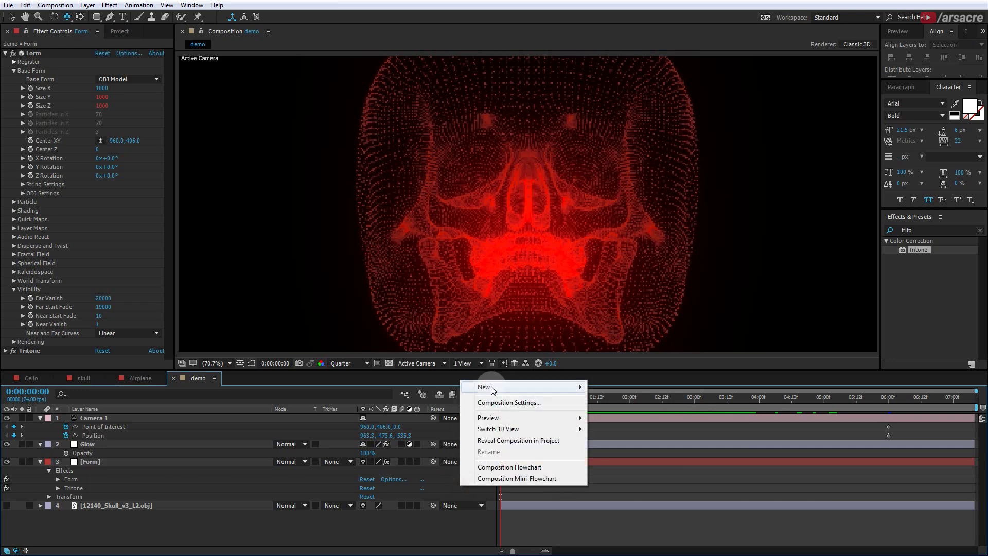
mouse_move(487, 388)
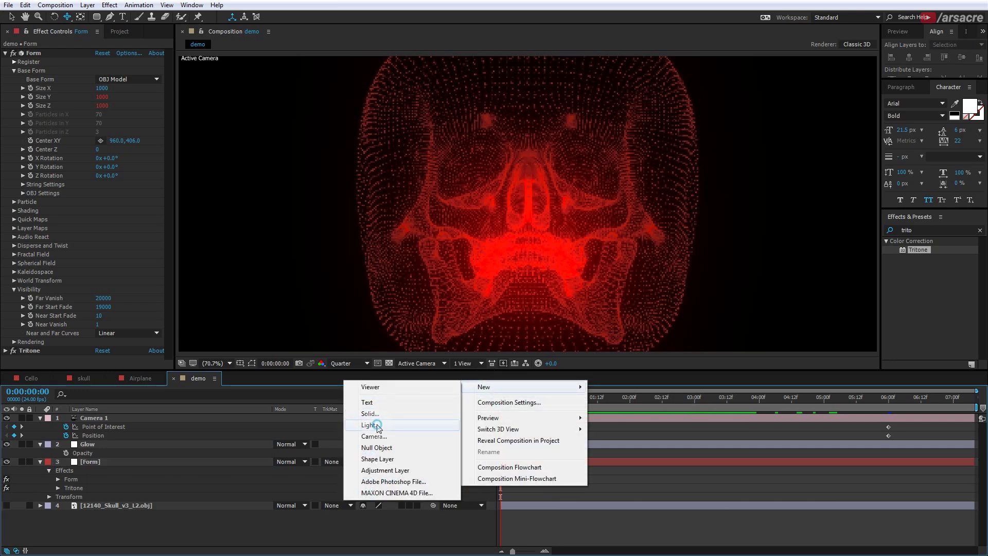
left_click(396, 210)
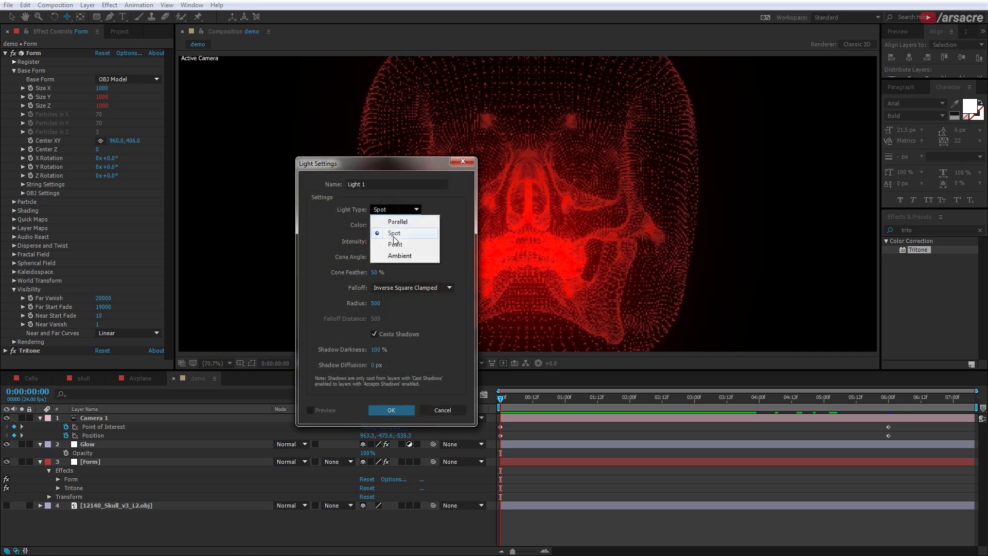
left_click(394, 237)
left_click(406, 210)
left_click(396, 245)
left_click(409, 208)
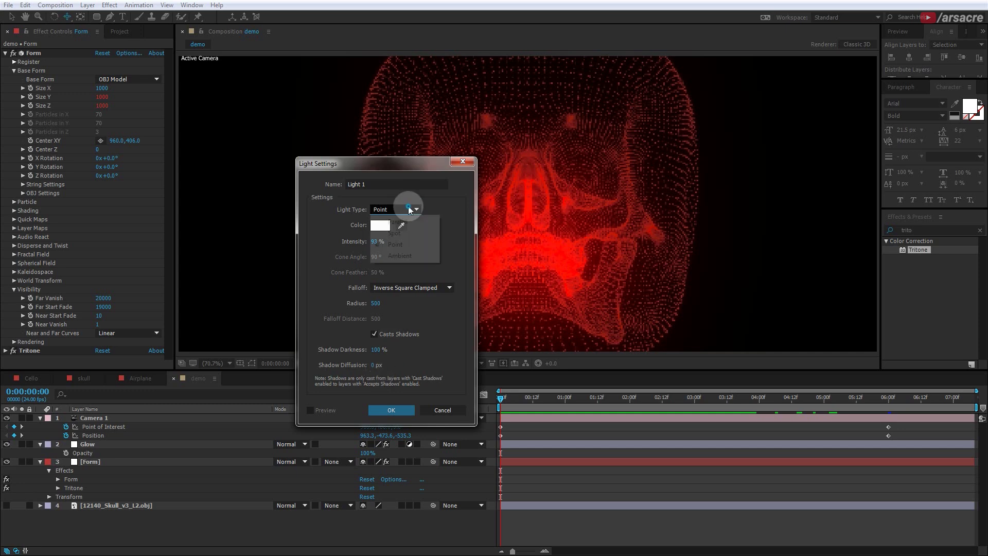
left_click(394, 234)
left_click(392, 410)
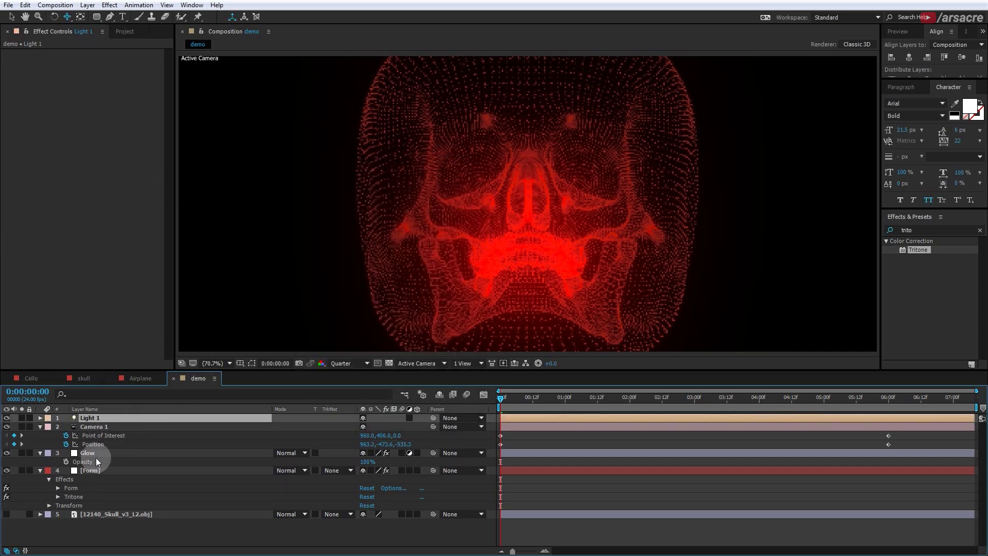
Turn on Shading in the Form effect with Light Falloff set to None (AE), and set the preview resolution to Full.
left_click(91, 470)
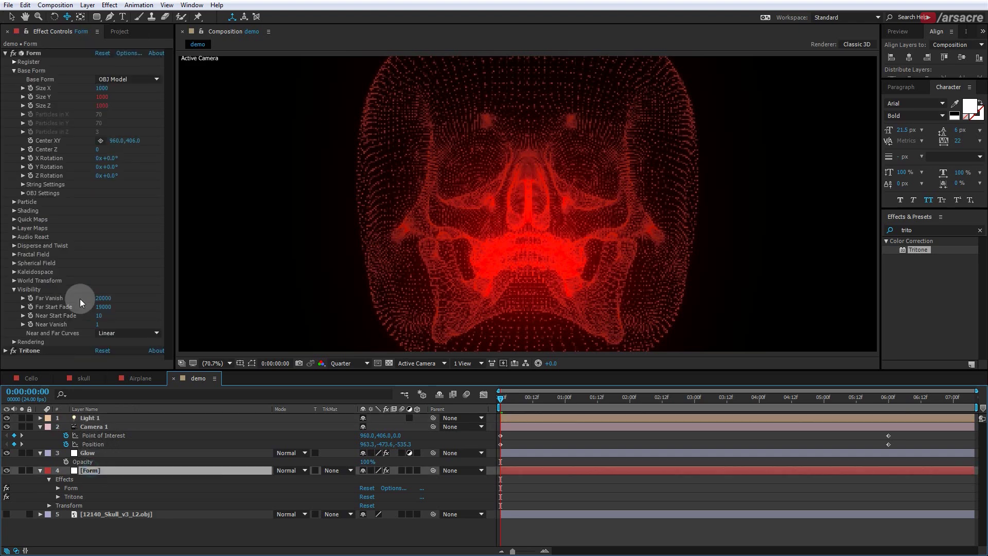
left_click(14, 211)
left_click(134, 242)
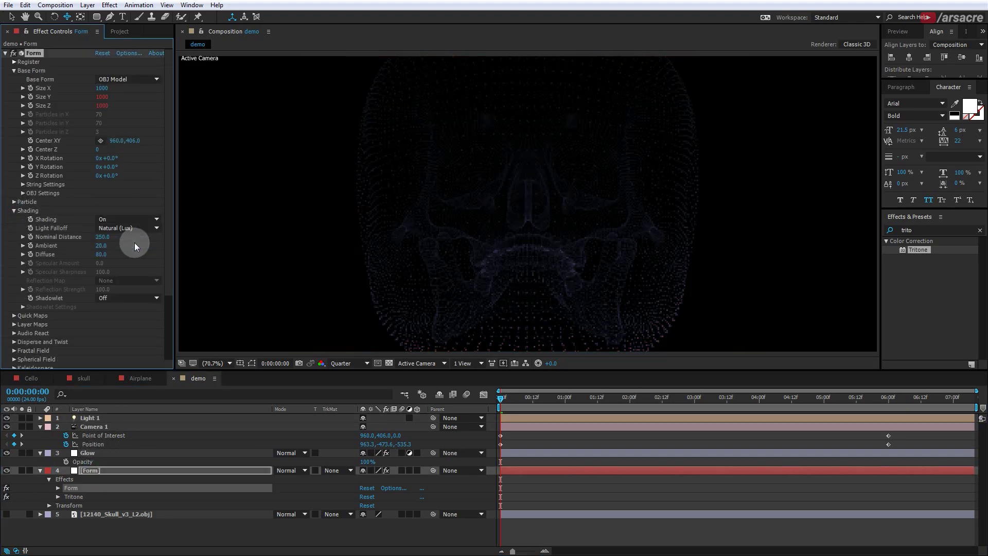
left_click(120, 226)
left_click(120, 242)
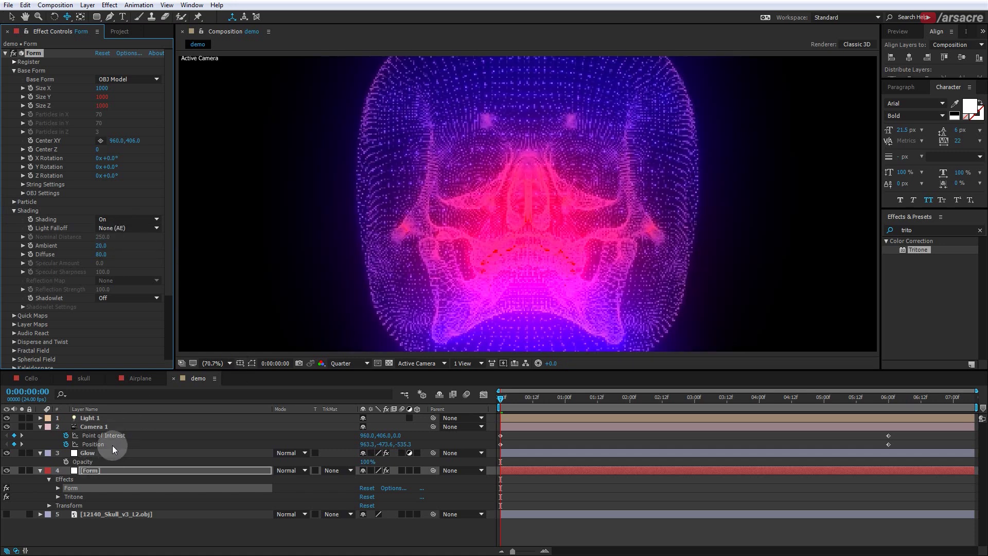
left_click(336, 363)
left_click(346, 389)
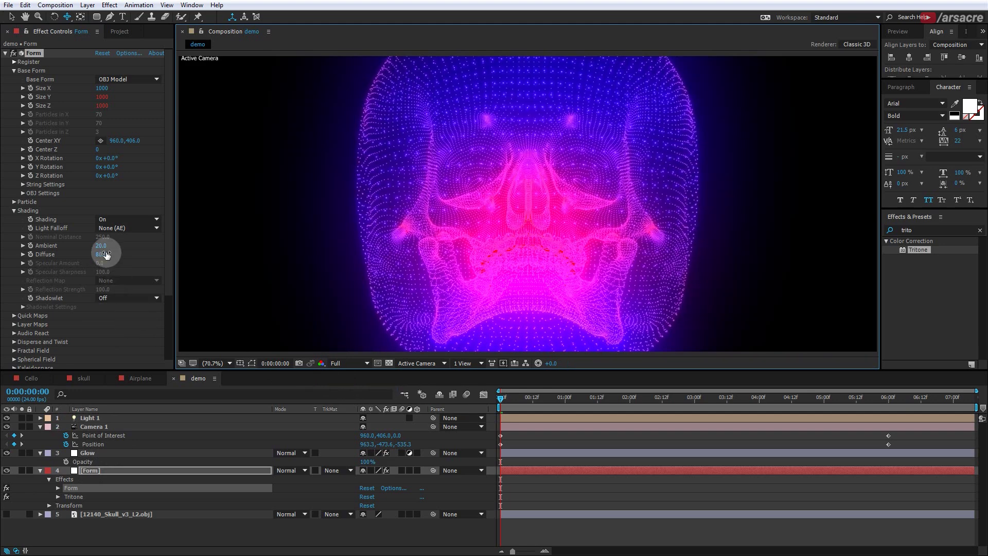
Adjust Form's shading to Ambient 20 and Diffuse 96.
left_click(126, 251)
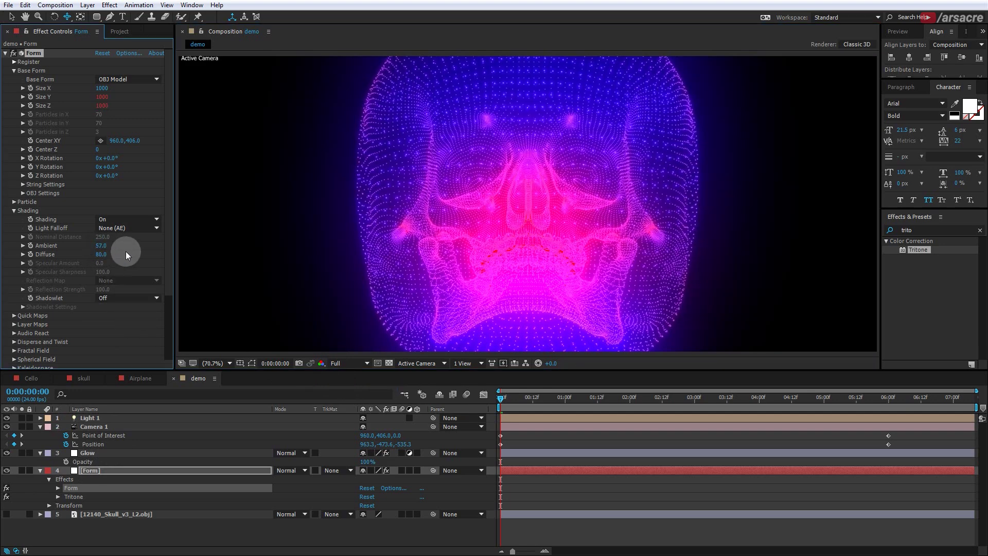
mouse_move(98, 254)
left_mouse_down()
mouse_move(138, 259)
mouse_move(80, 256)
mouse_move(88, 254)
left_mouse_up()
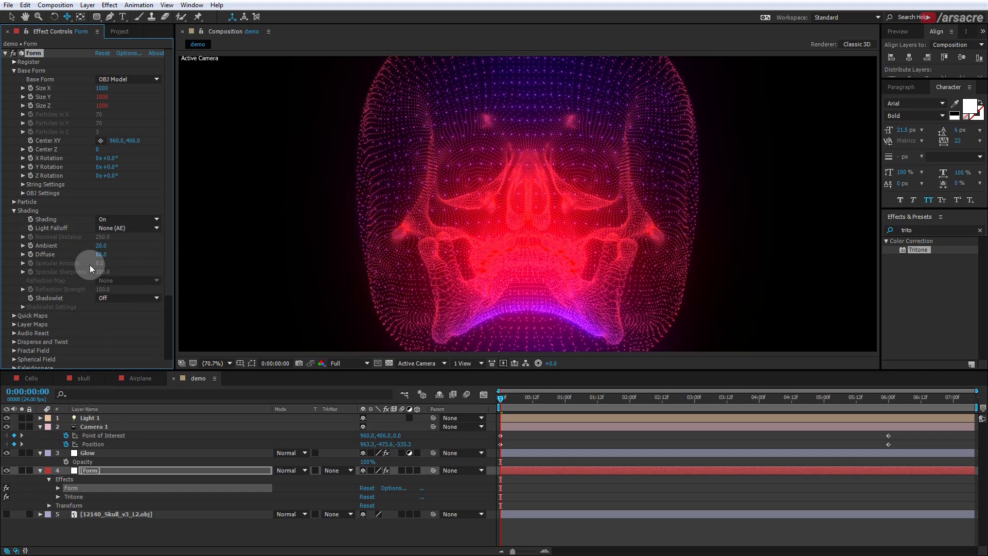
left_click(100, 300)
left_click(98, 245)
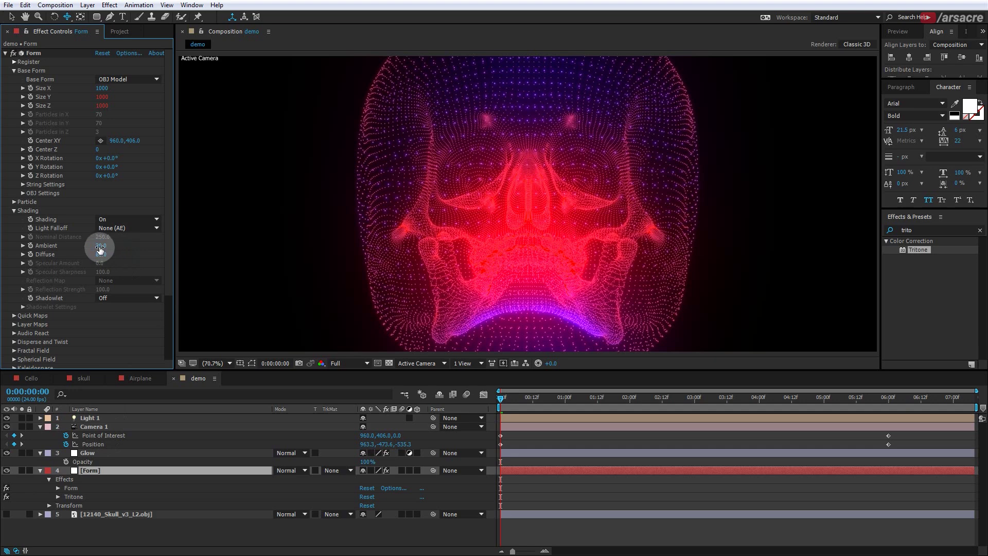
mouse_move(98, 245)
left_mouse_down()
mouse_move(122, 256)
mouse_move(74, 261)
mouse_move(117, 263)
mouse_move(104, 257)
left_mouse_up()
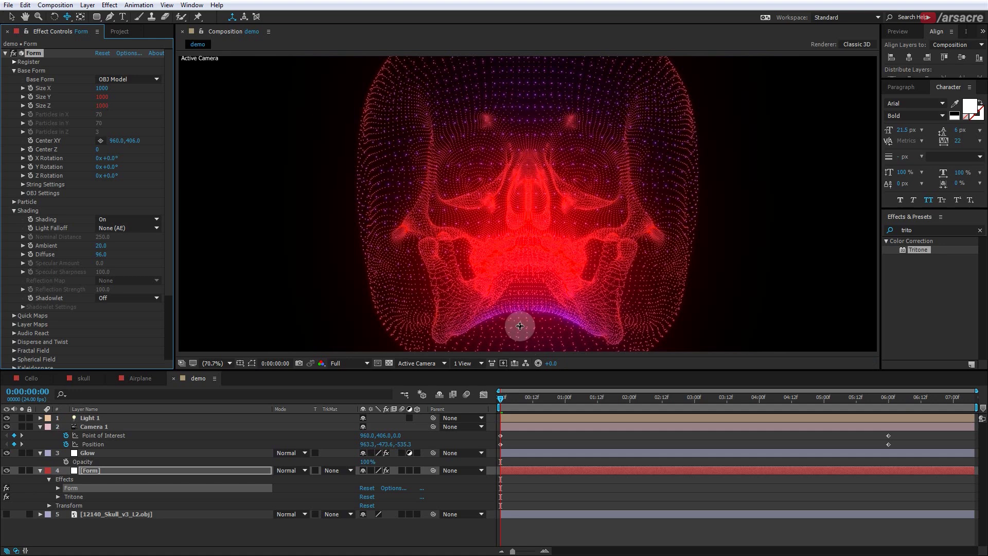
Move Light 1 from its default spot to a position closer beneath the skull.
left_click(95, 409)
left_click(104, 417)
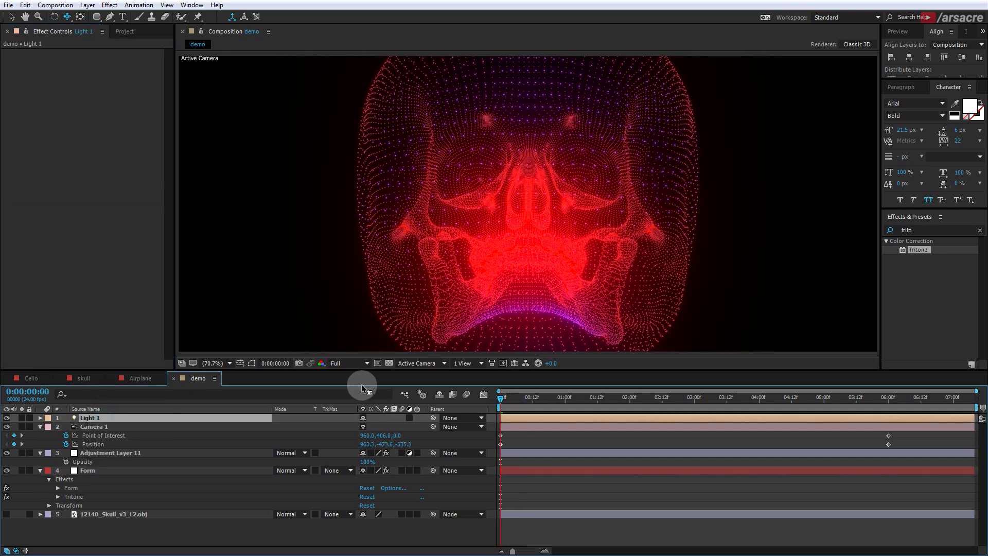
key("comma")
key("comma")
key("comma")
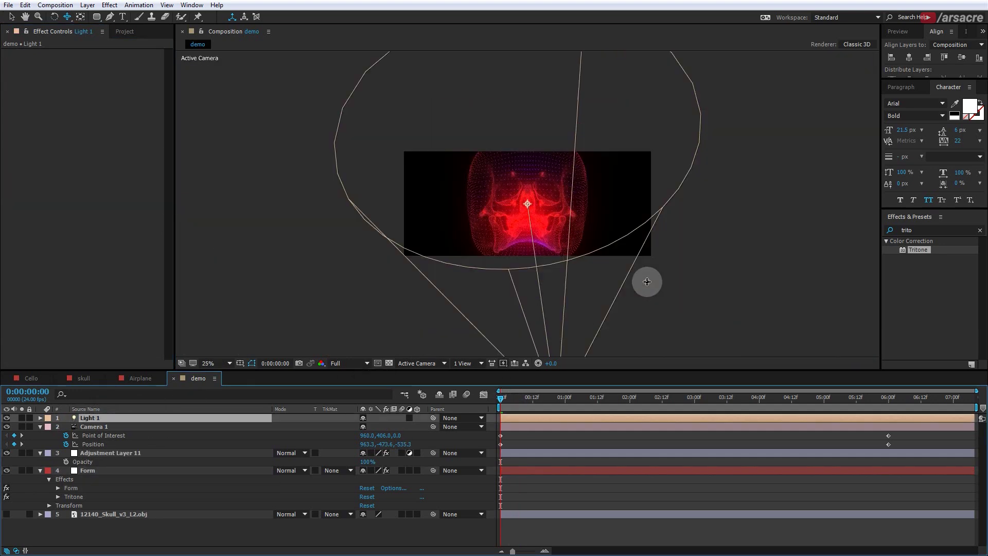
key("comma")
key("comma")
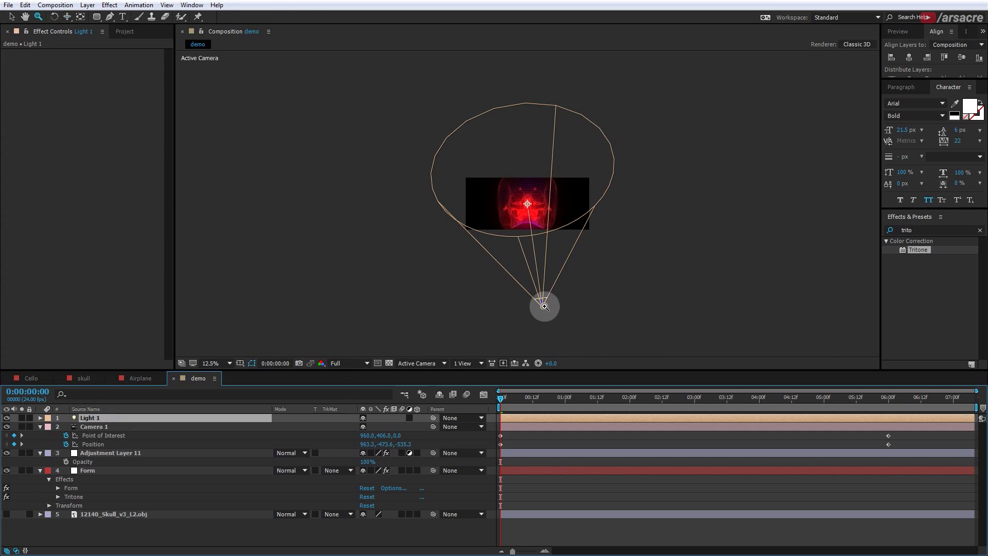
left_click_drag(544, 308, 528, 232)
key("alt+slash")
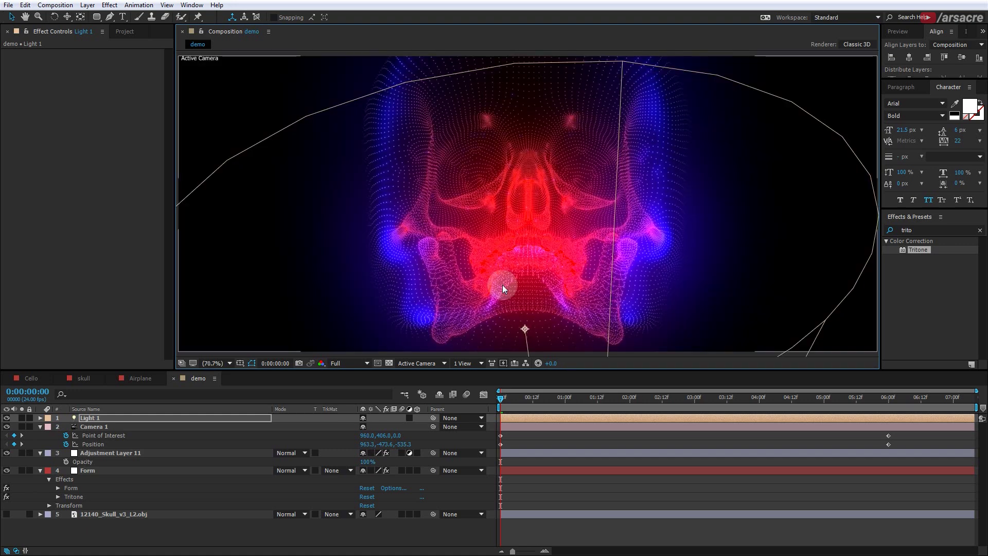
Try red, blue and orange light colors on Light 1, and cancel the light settings.
left_click(122, 425)
double_click(122, 425)
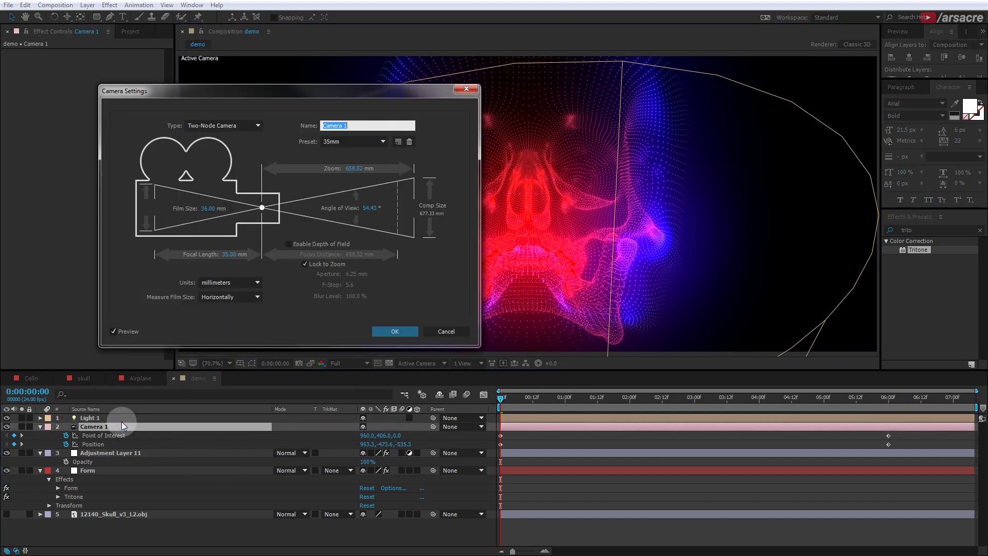
key("Escape")
double_click(122, 417)
left_click(380, 225)
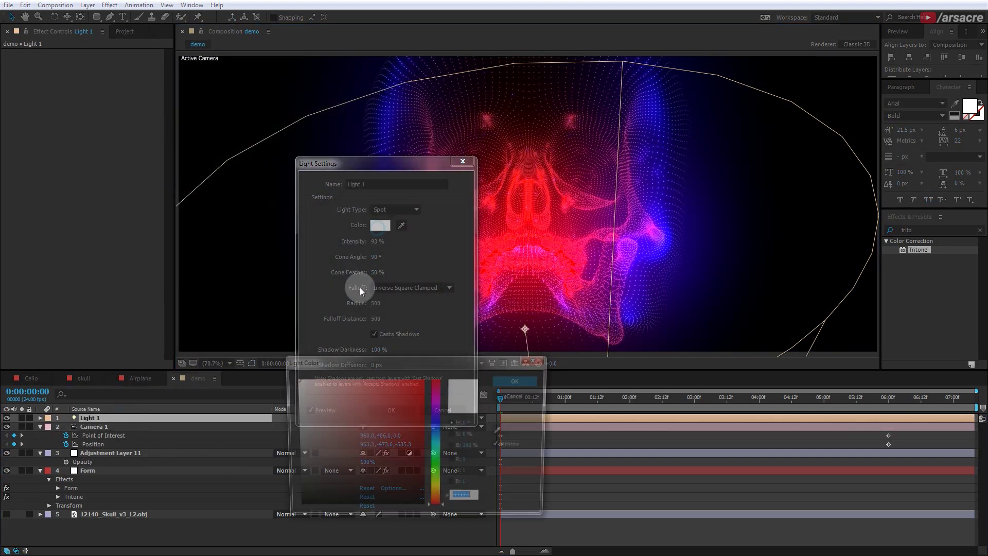
left_click(360, 447)
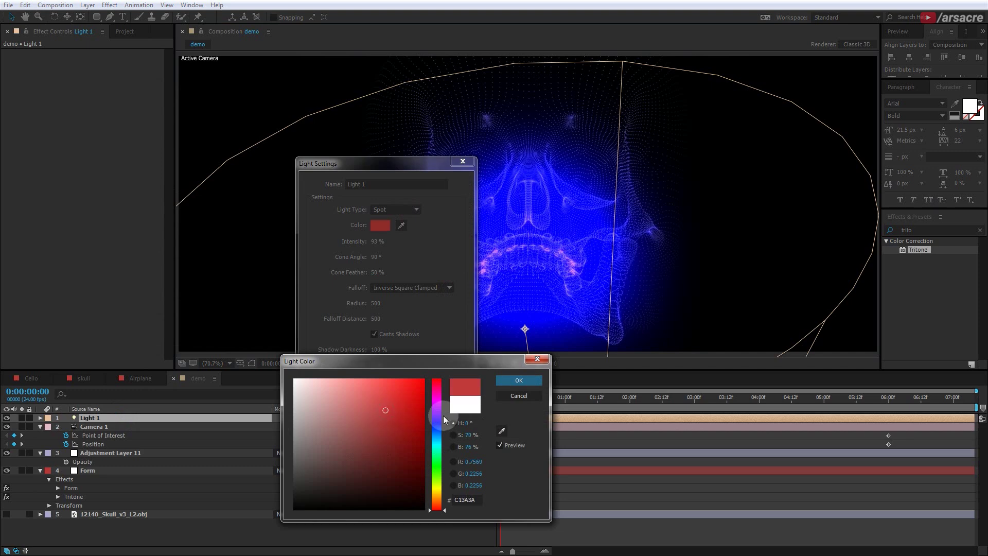
left_click_drag(437, 417, 436, 441)
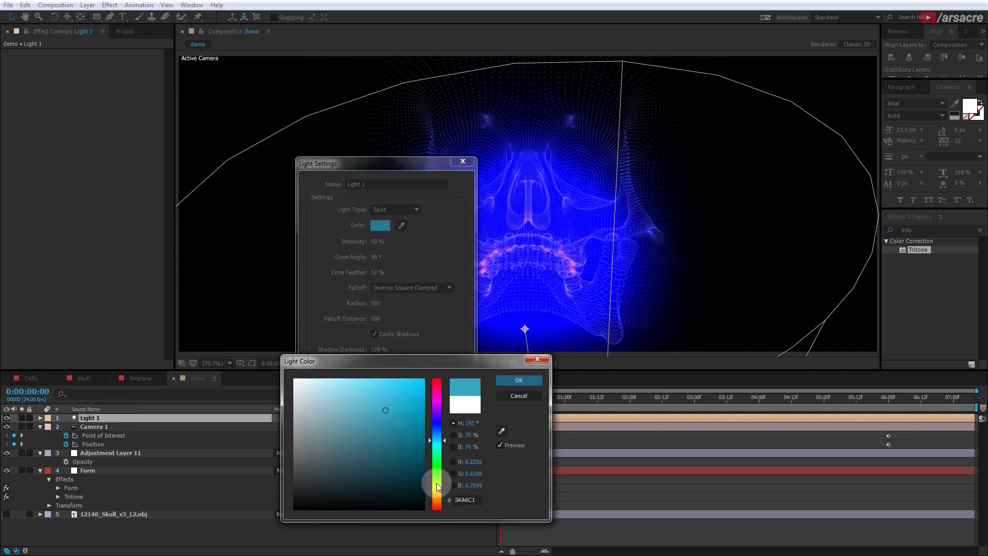
left_click_drag(437, 483, 437, 497)
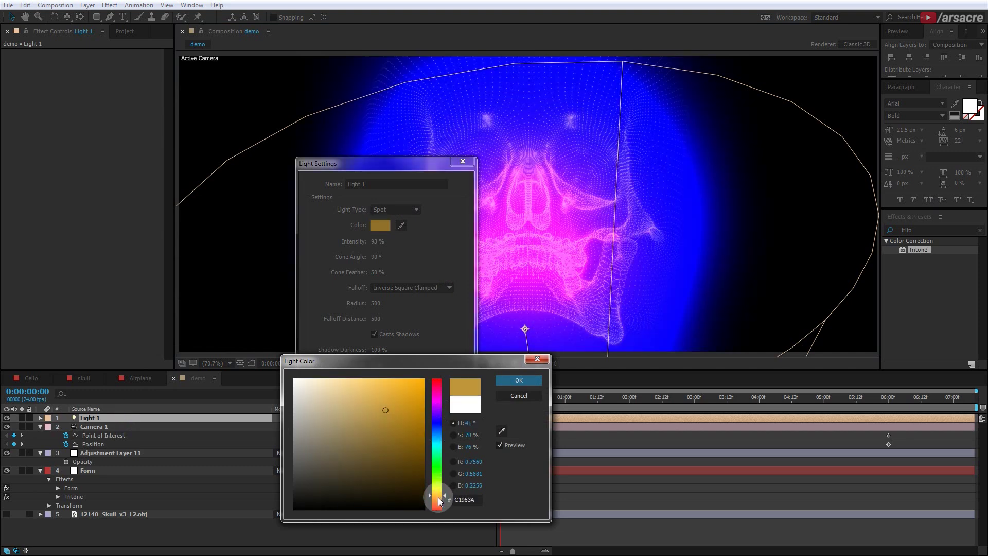
left_click(519, 397)
left_click(437, 410)
Place Light 1 directly above the Form layer in the stack and reposition it so its target sits near the skull's teeth.
left_click(109, 453)
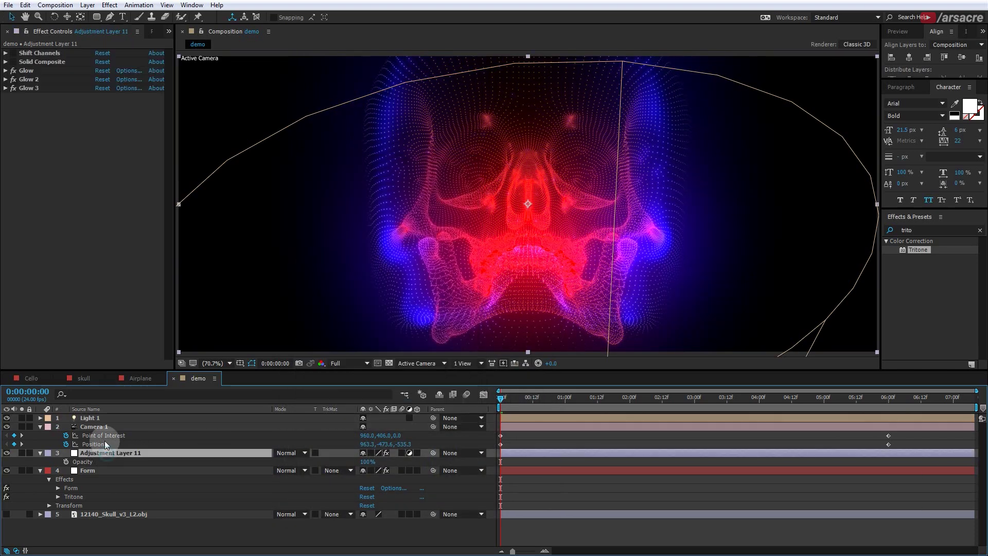
left_click_drag(94, 418, 110, 466)
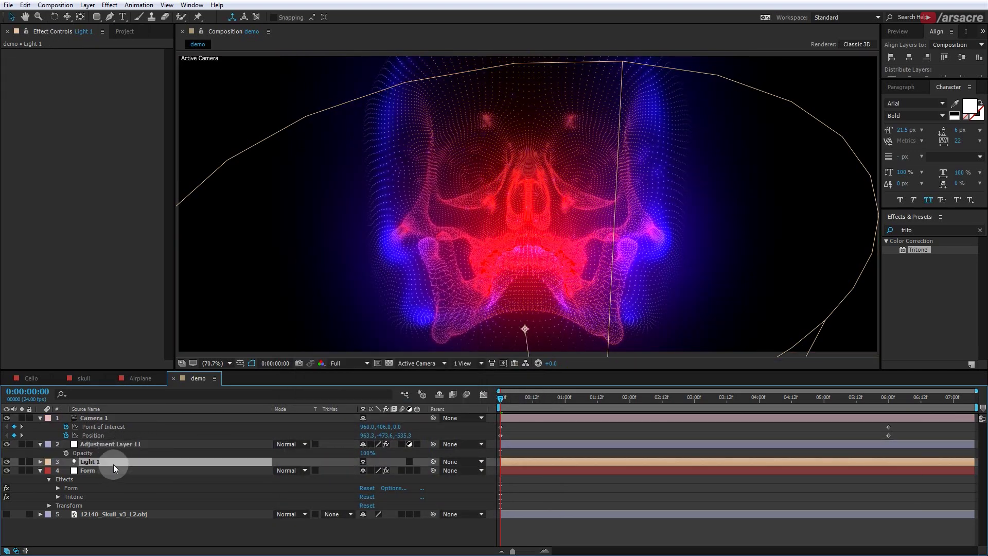
scroll(513, 299, "down", 6)
key("ctrl+grave")
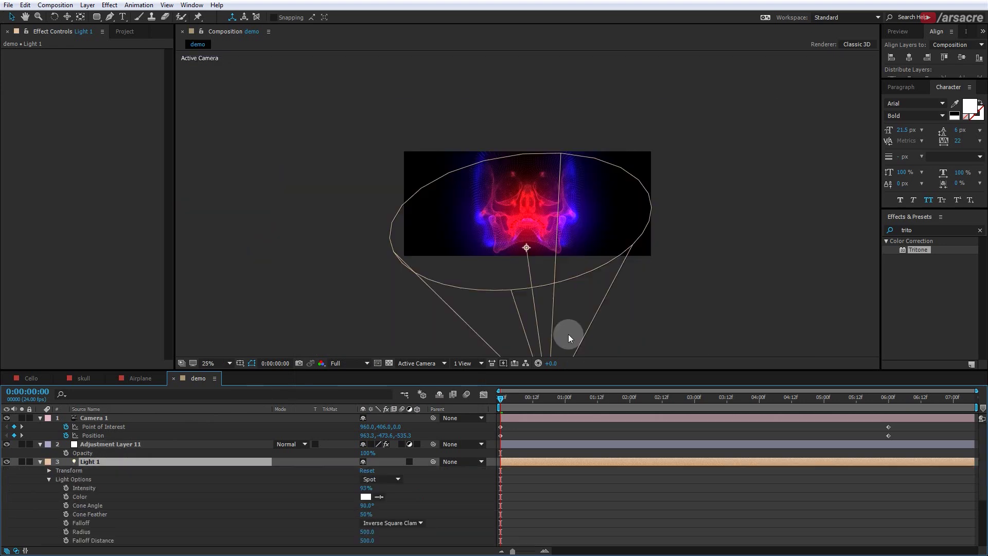
left_click_drag(535, 304, 527, 268)
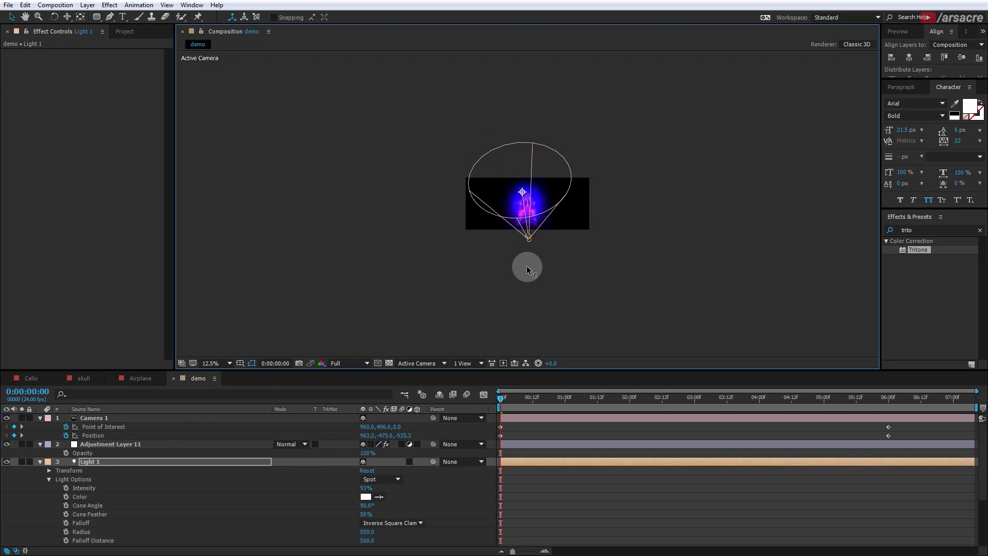
key("shift+slash")
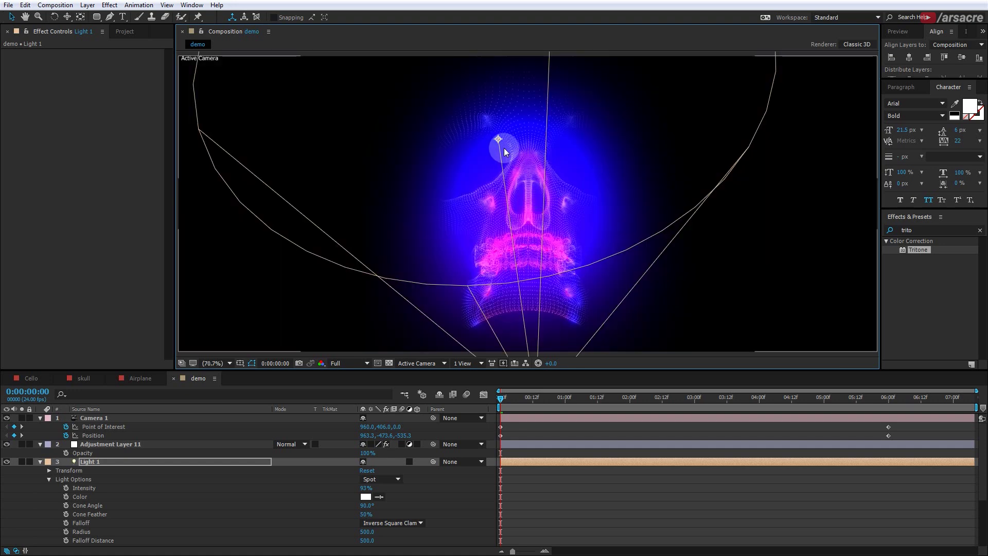
left_click_drag(498, 140, 529, 254)
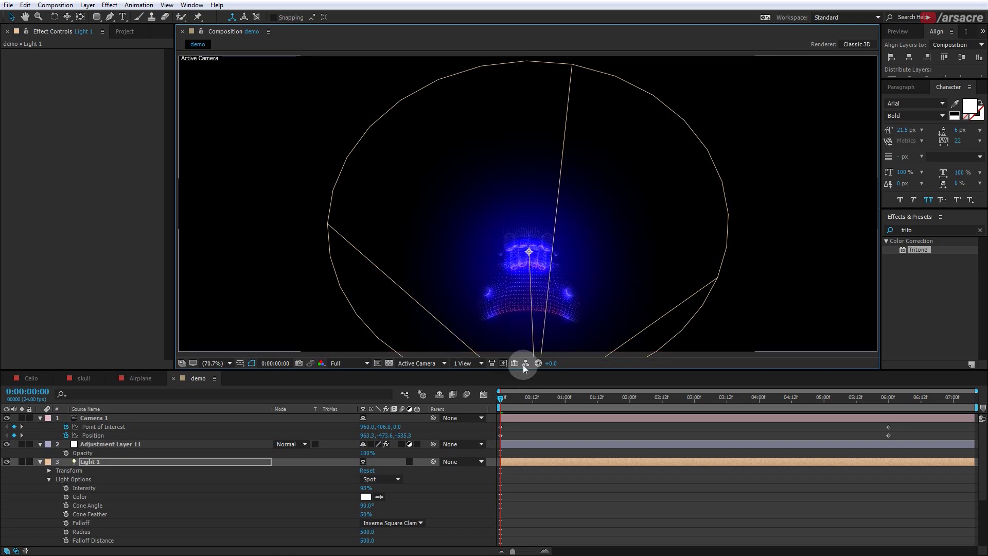
Show Light 1's Position and Point of Interest, and keyframe both with their current values at frame 0.
left_click_drag(501, 398, 888, 397)
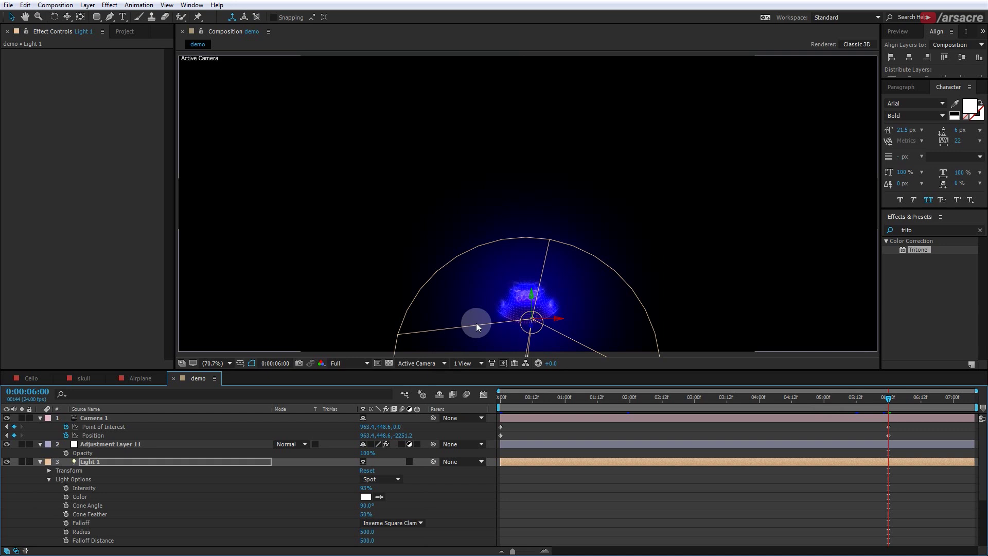
left_click(41, 461)
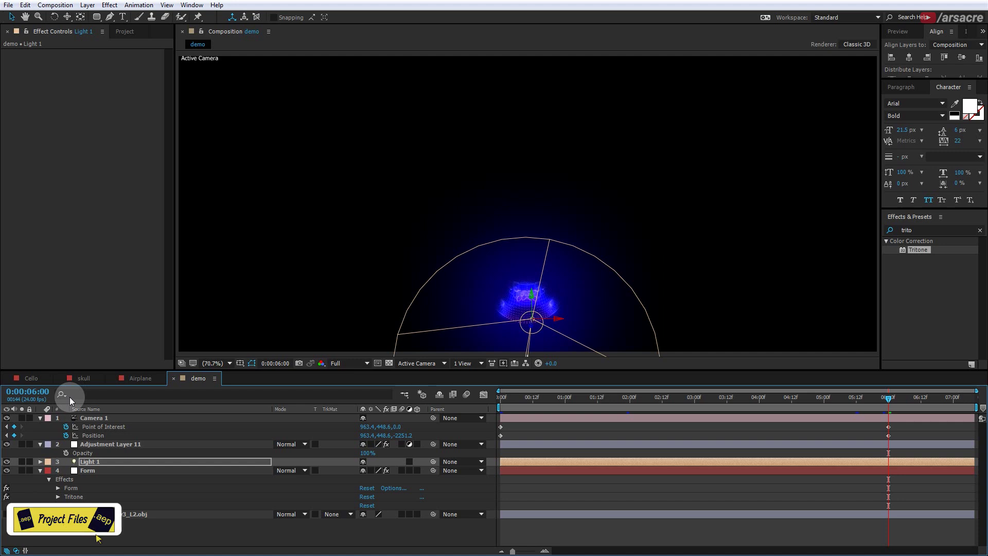
left_click(98, 462)
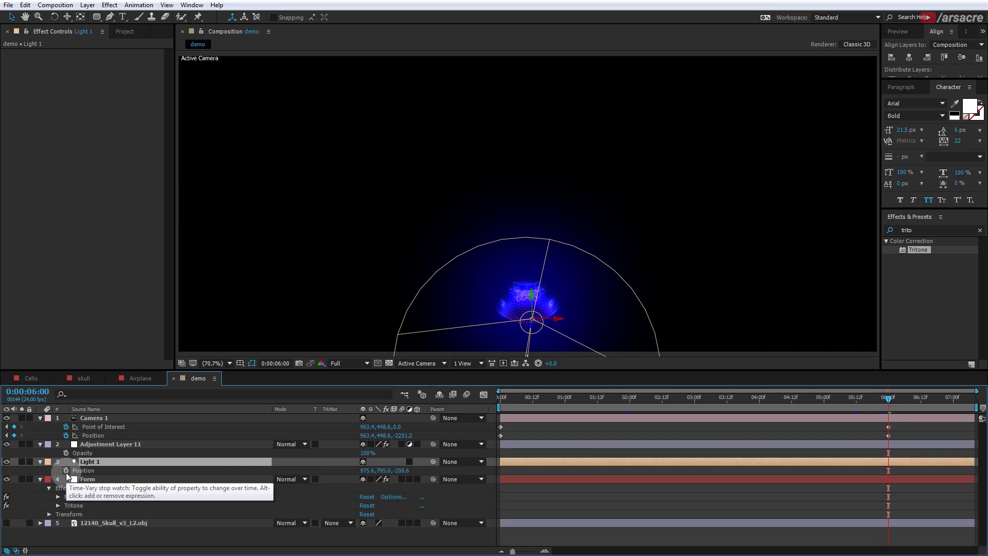
key("alt+shift+p")
left_click_drag(888, 470, 675, 474)
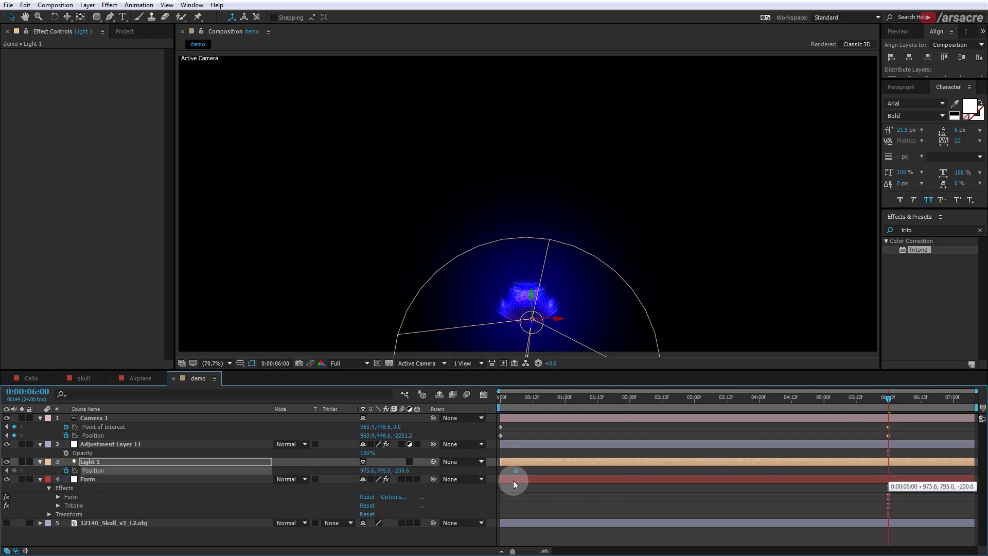
left_click_drag(505, 479, 506, 479)
key("alt+shift+a")
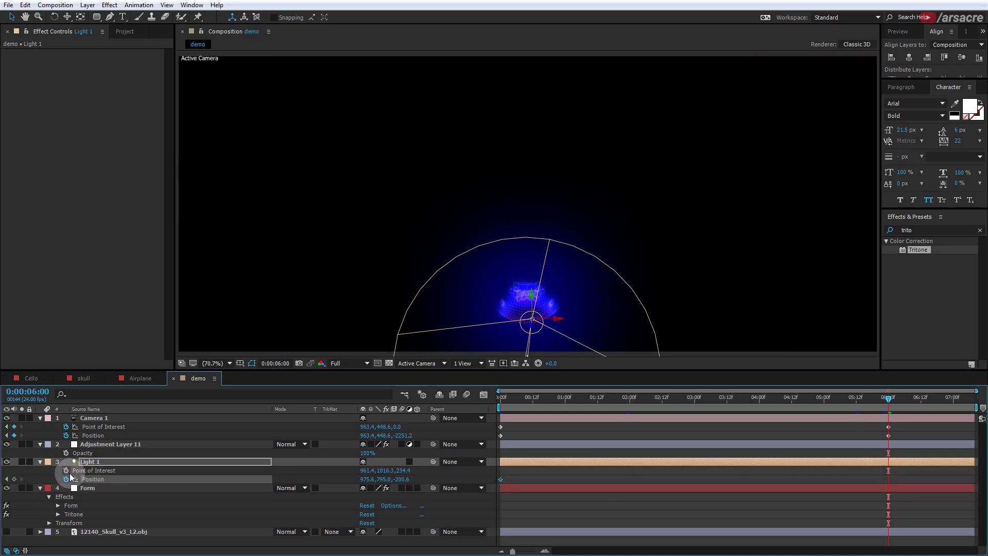
left_click_drag(873, 474, 498, 482)
At 06:00, set Light 1's Point of Interest Z to about 1387 and Position Z to about -1180, and return to the start.
left_click_drag(400, 471, 978, 458)
left_click_drag(406, 479, 5, 530)
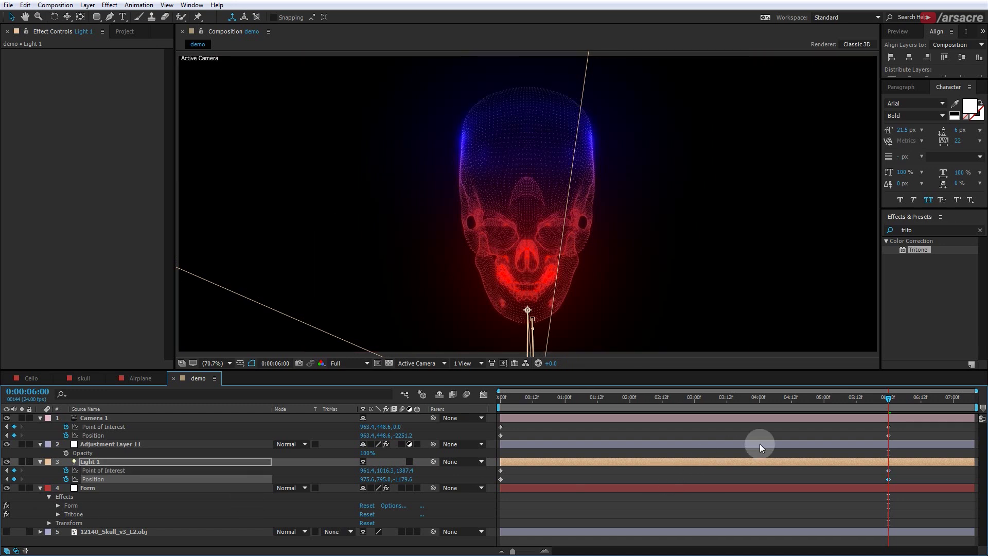
key("Home")
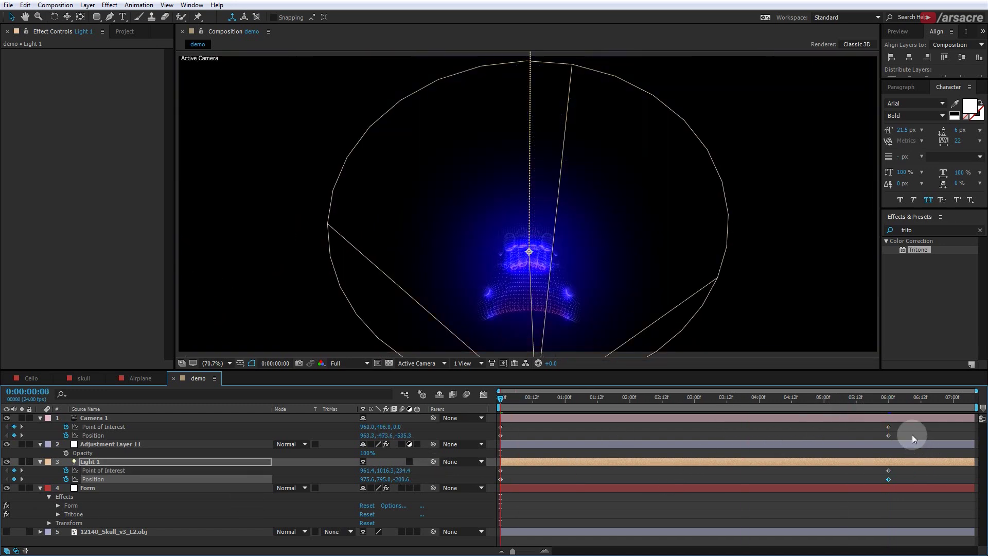
Apply Easy Ease to the camera and light keyframes at 06:00 and preview the animation.
left_click_drag(911, 425, 833, 502)
left_click(736, 438)
key("space")
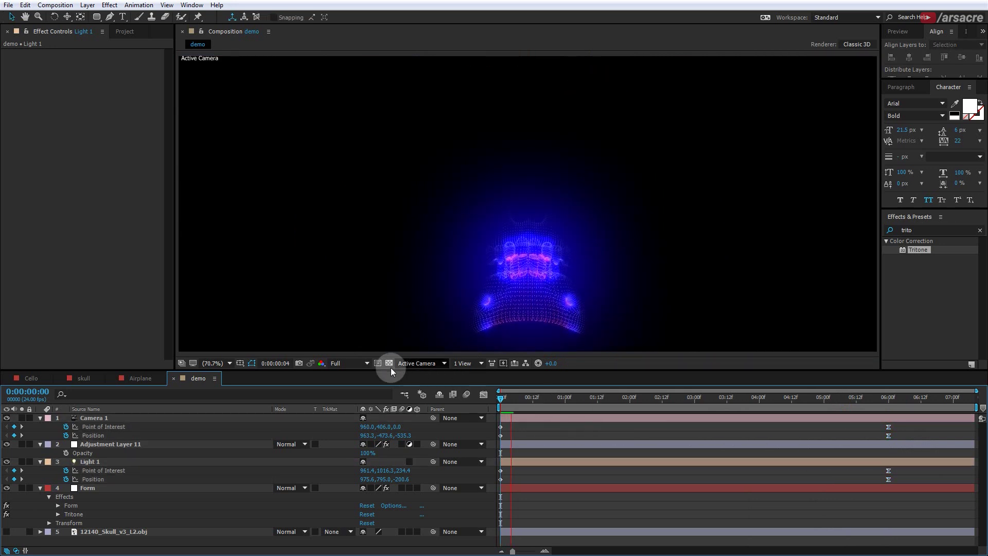
left_click(354, 363)
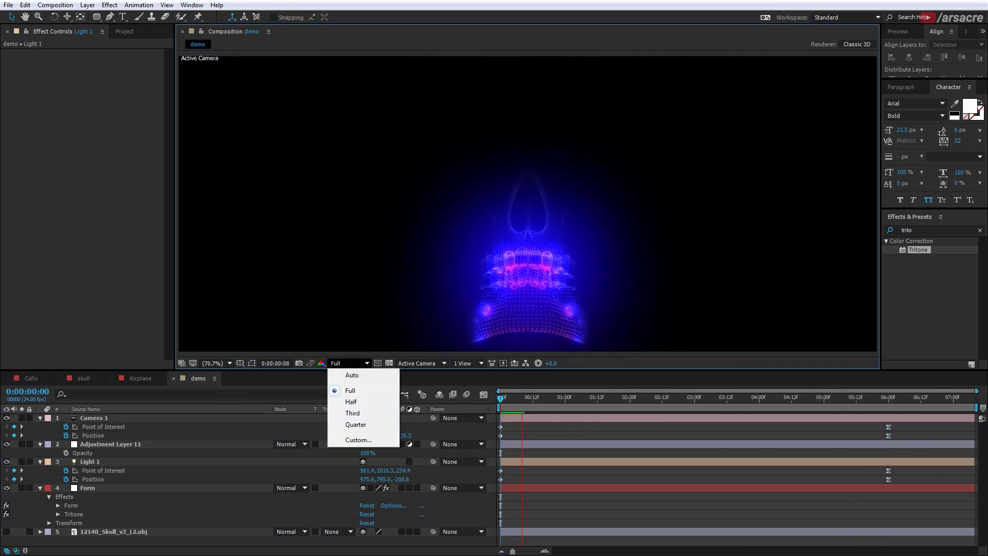
Add an Intensity keyframe to Light 1 at 01:14 and expand all of its light options.
left_click(90, 461)
key("alt+shift+t")
left_click(82, 479)
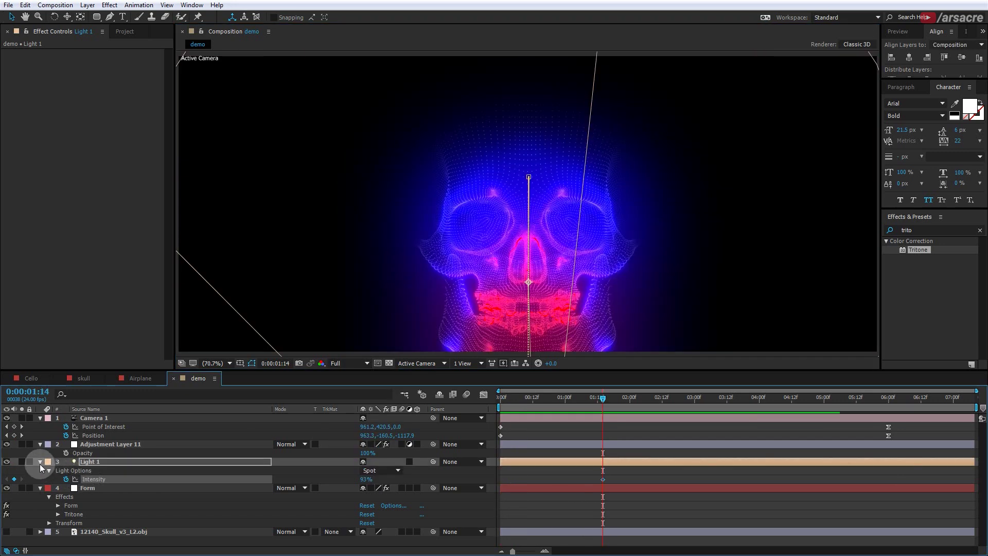
left_click(41, 463)
scroll(51, 461, "down", 1)
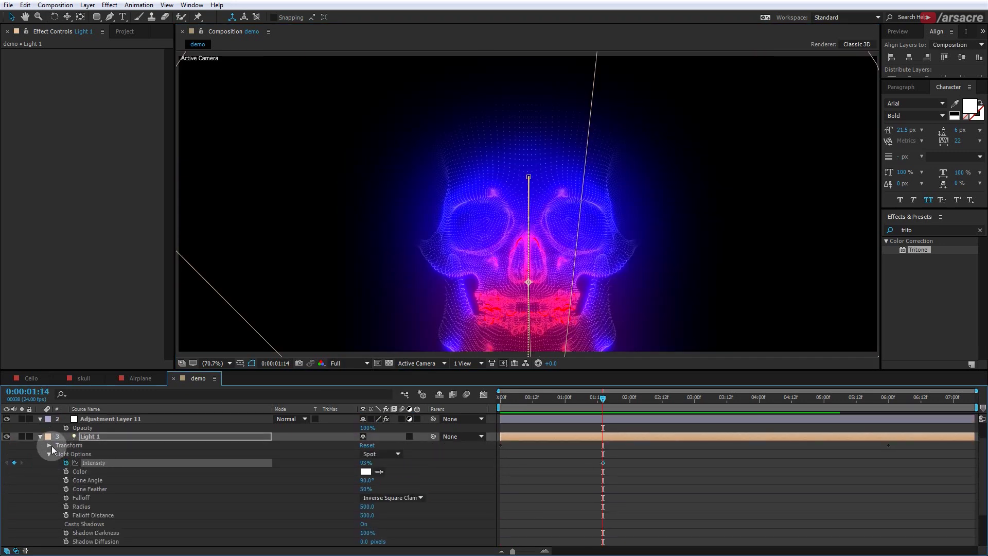
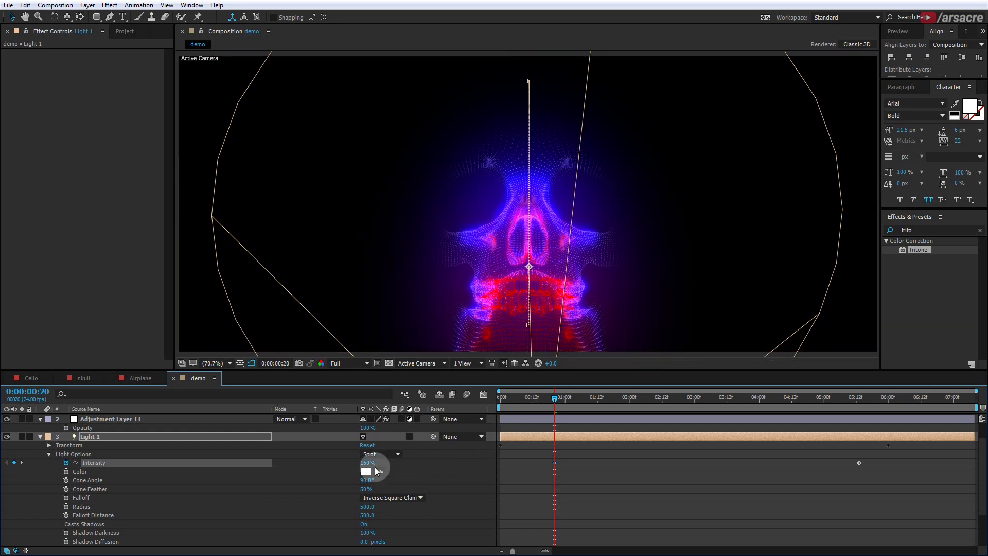
Try dark gray and red colors on Light 1, and undo the color change.
left_click(365, 472)
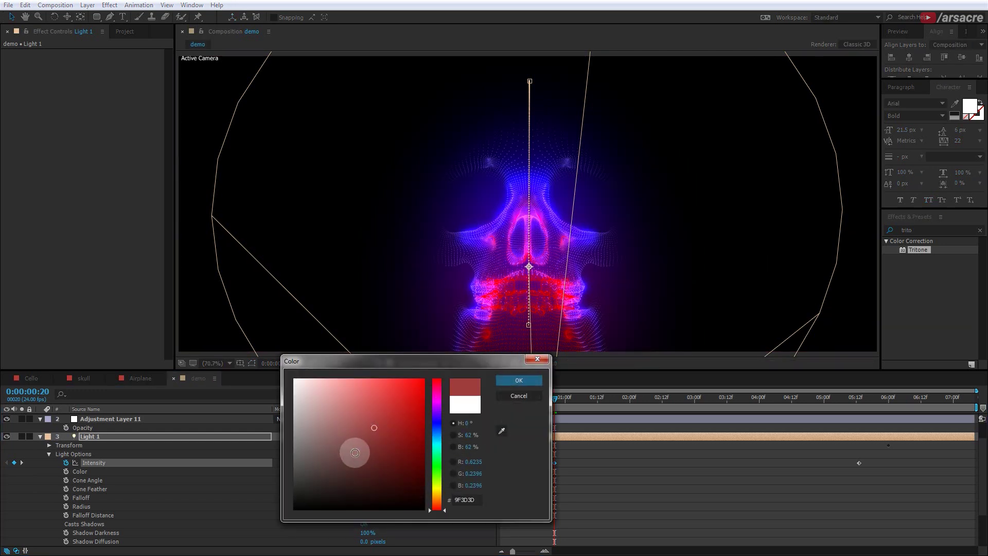
mouse_move(281, 437)
left_mouse_down()
mouse_move(364, 450)
mouse_move(360, 443)
mouse_move(276, 481)
left_mouse_up()
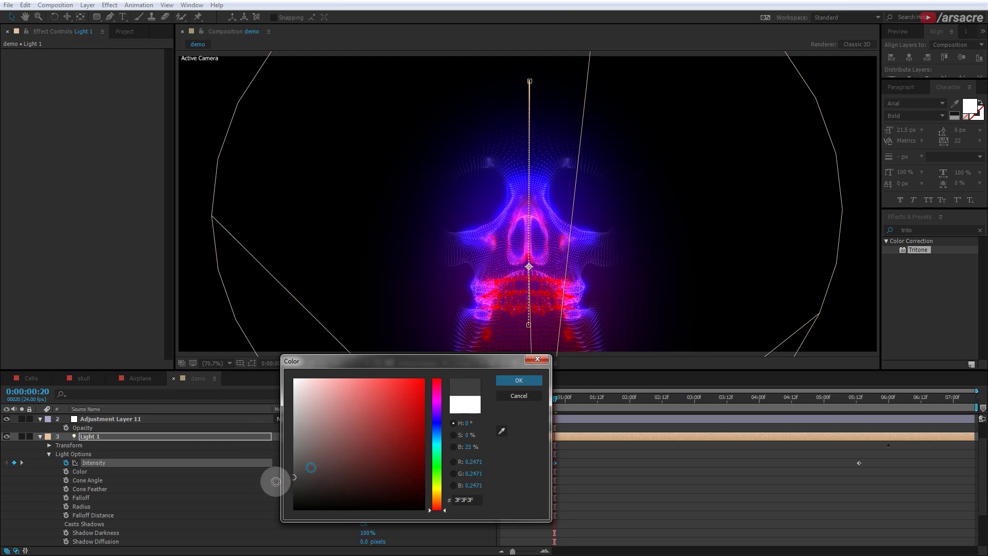
left_click(526, 394)
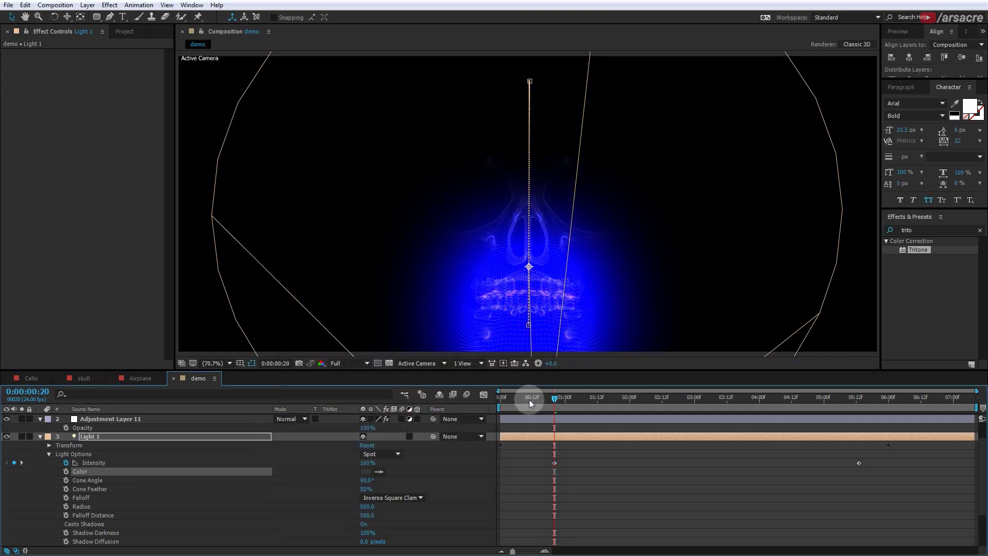
left_click(365, 471)
left_click_drag(386, 396, 421, 380)
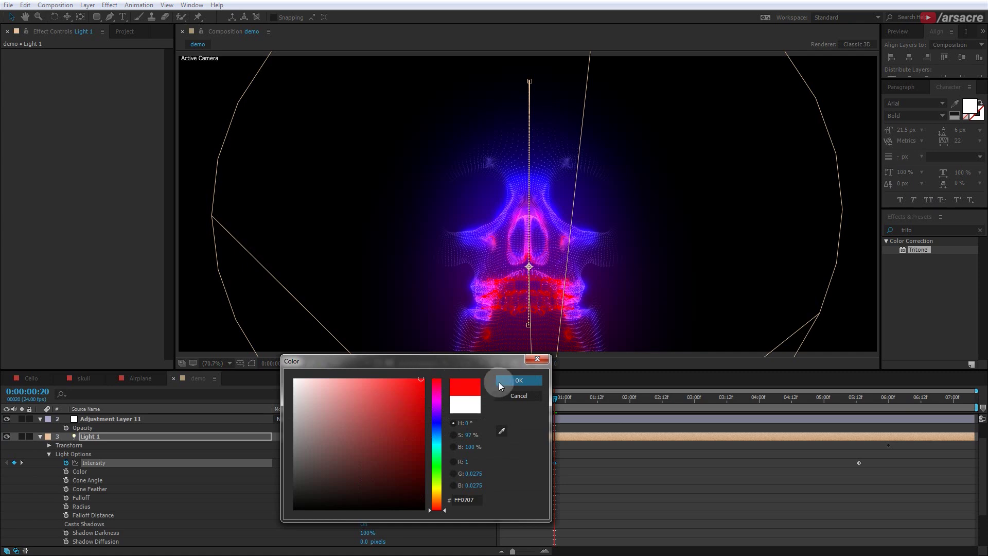
key("ctrl+z")
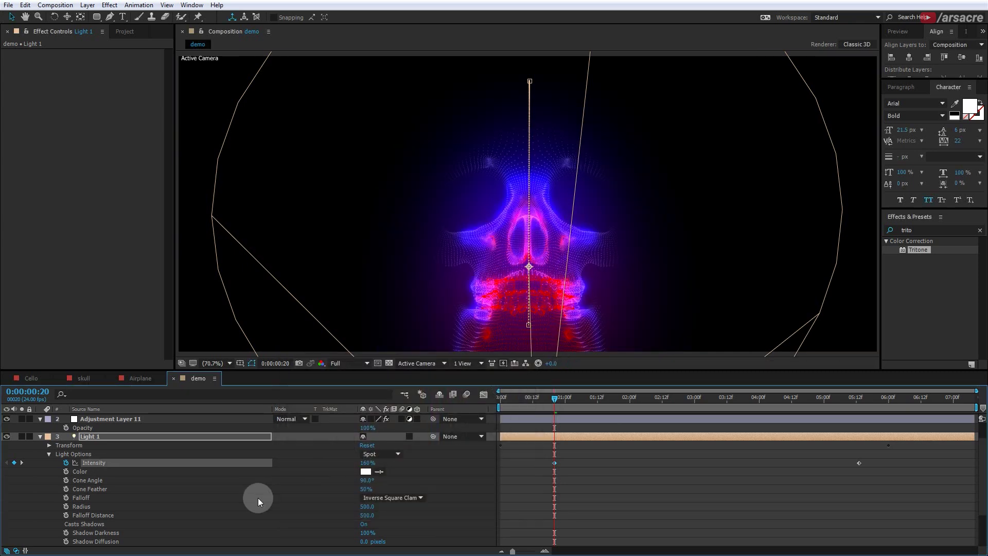
Try a different Cone Feather on Light 1, undo it, and set the light's Falloff to Smooth.
mouse_move(362, 492)
left_mouse_down()
mouse_move(405, 492)
mouse_move(350, 486)
left_mouse_up()
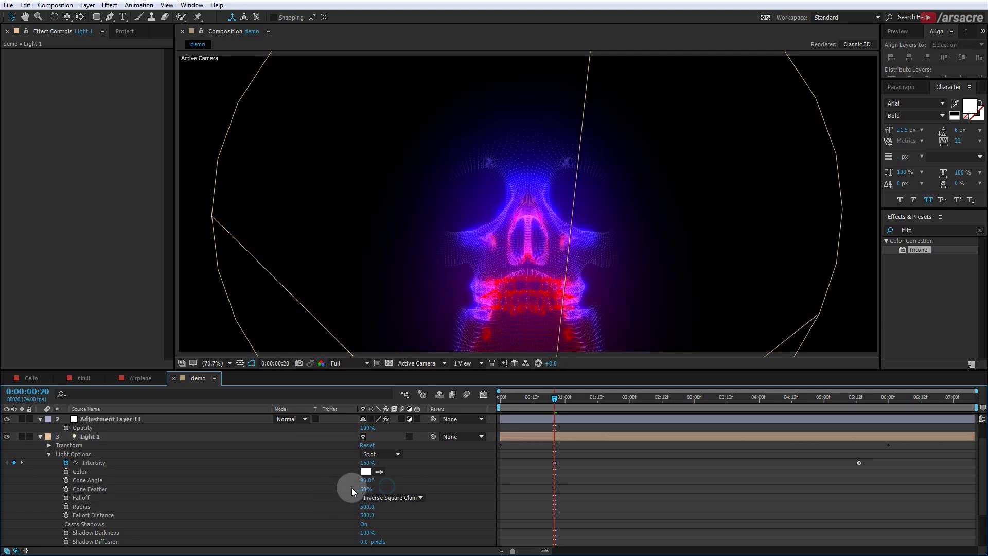
key("ctrl+z")
left_click(391, 497)
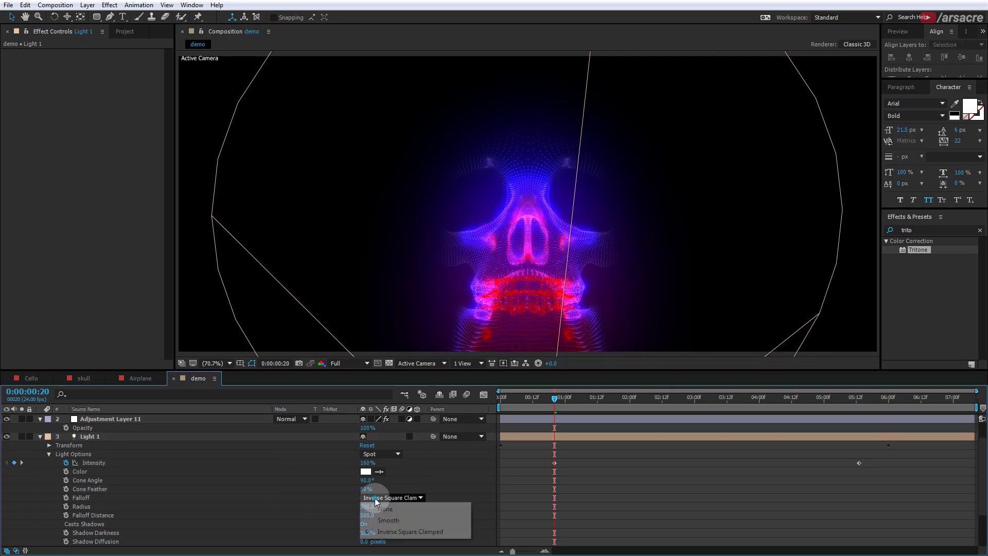
left_click(389, 521)
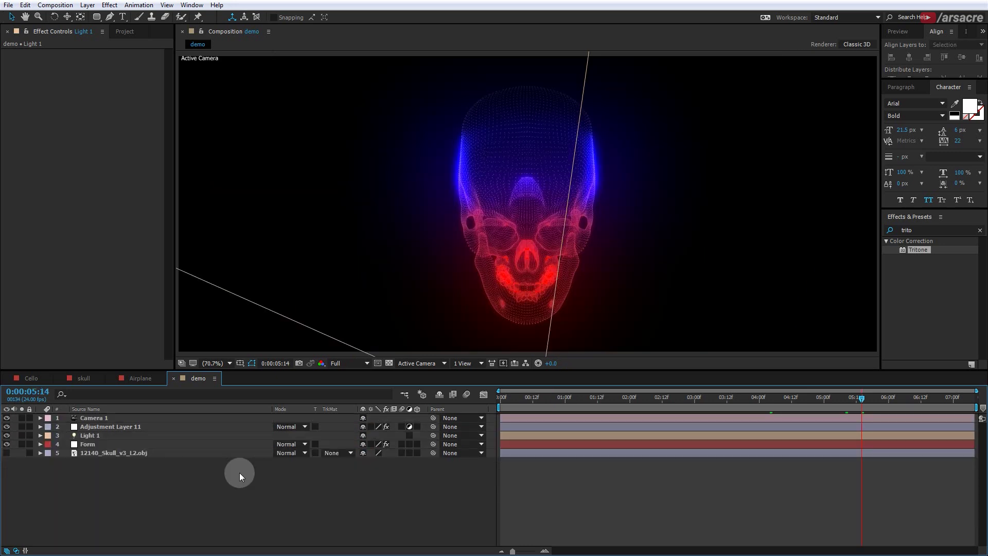
Duplicate the Form layer.
left_click(92, 445)
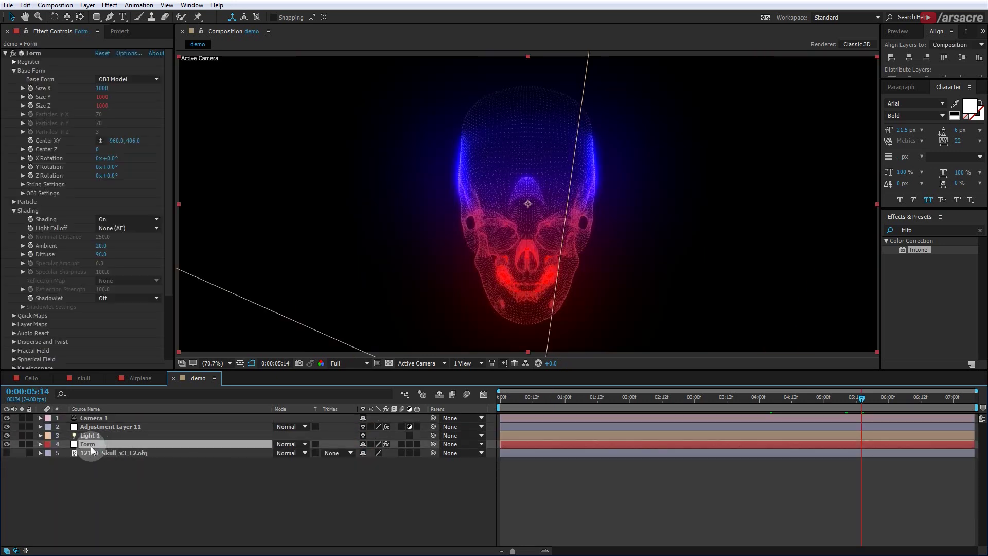
left_click(25, 6)
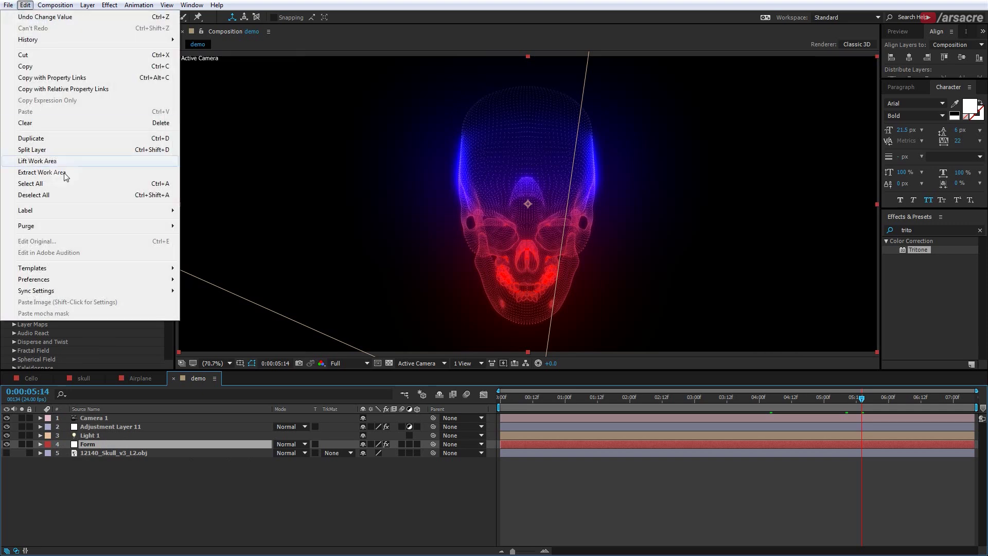
left_click(36, 139)
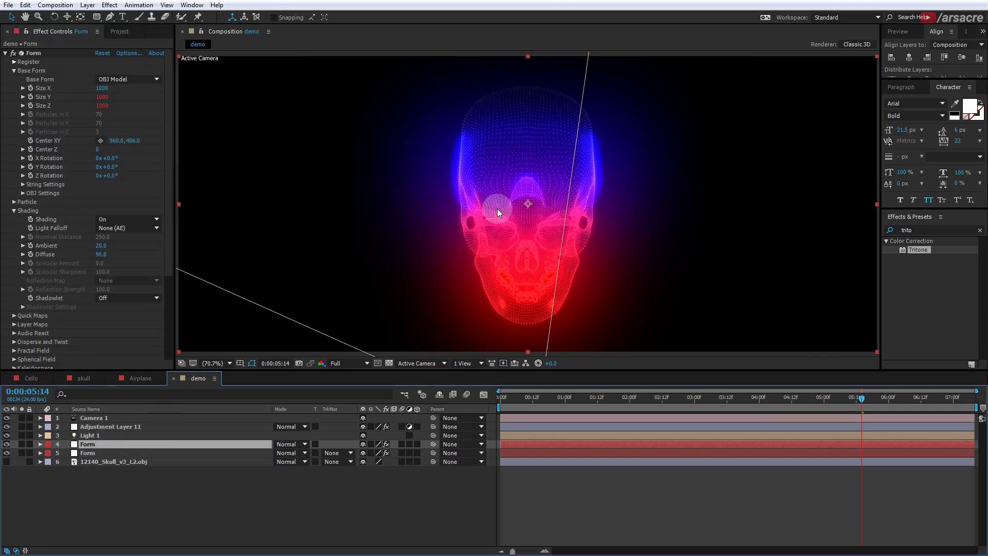
Lower the preview resolution to Quarter and set the upper Form copy's World Transform X Offset to -683 and Z Rotation to 196°.
left_click(14, 211)
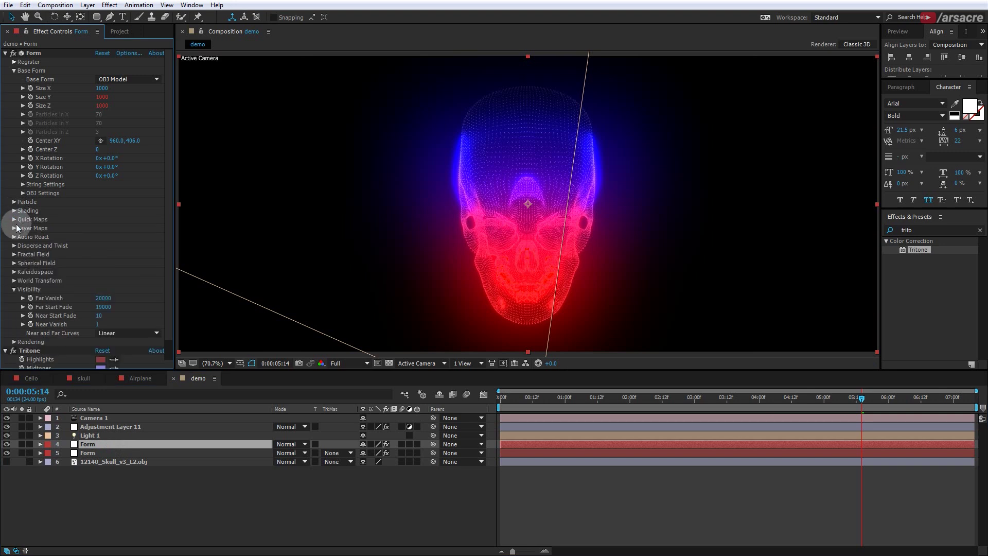
left_click(14, 289)
left_click(14, 280)
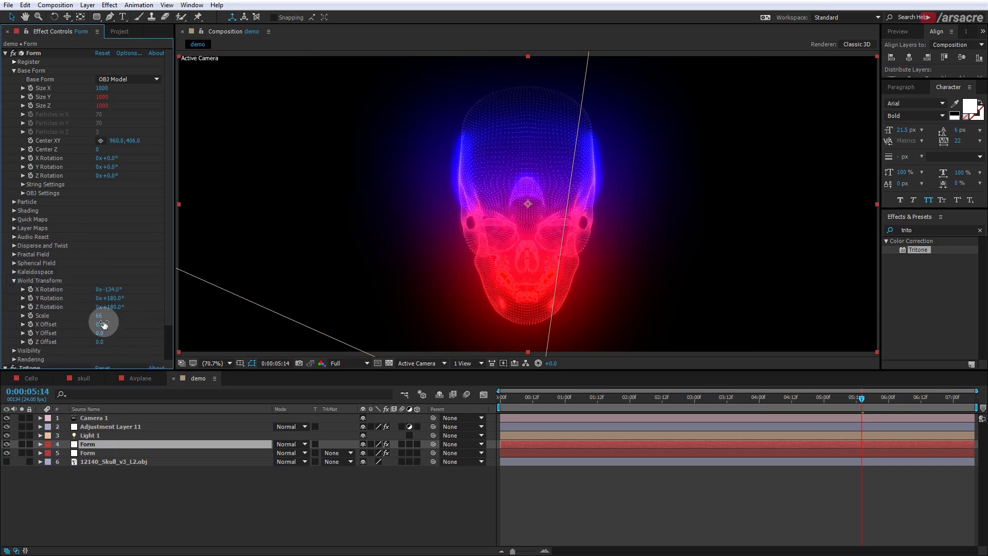
left_click_drag(98, 324, 170, 326)
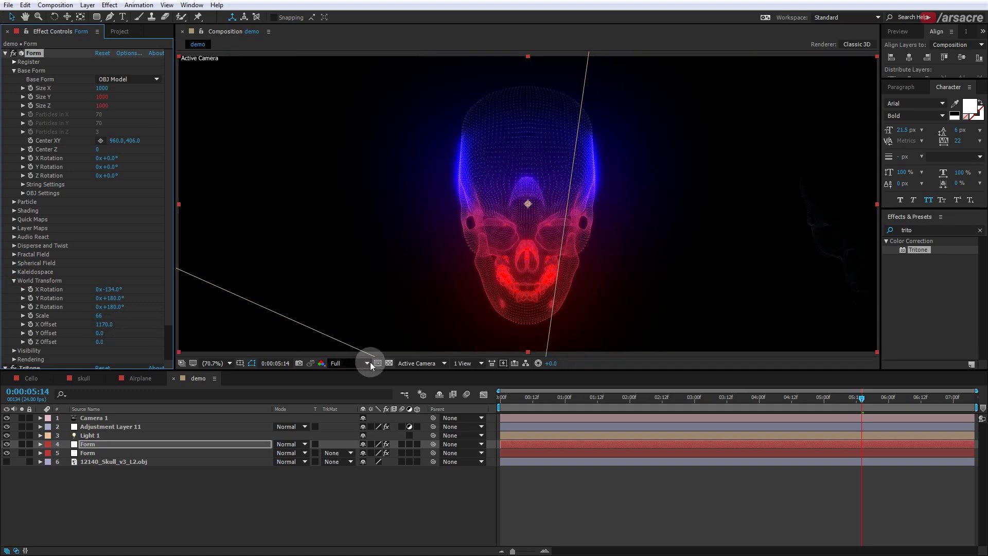
key("ctrl+z")
left_click(367, 363)
left_click(359, 425)
left_click(102, 325)
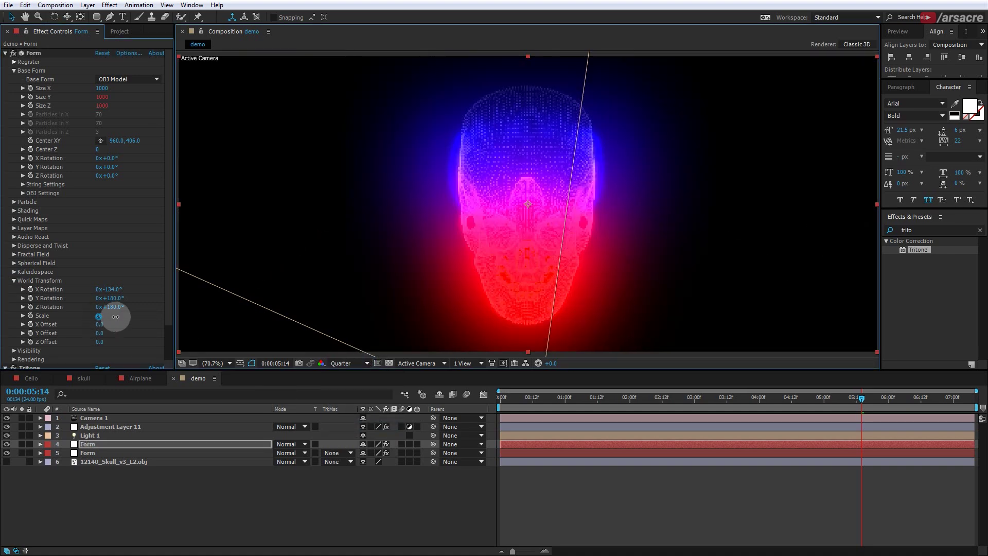
left_click_drag(103, 325, 46, 330)
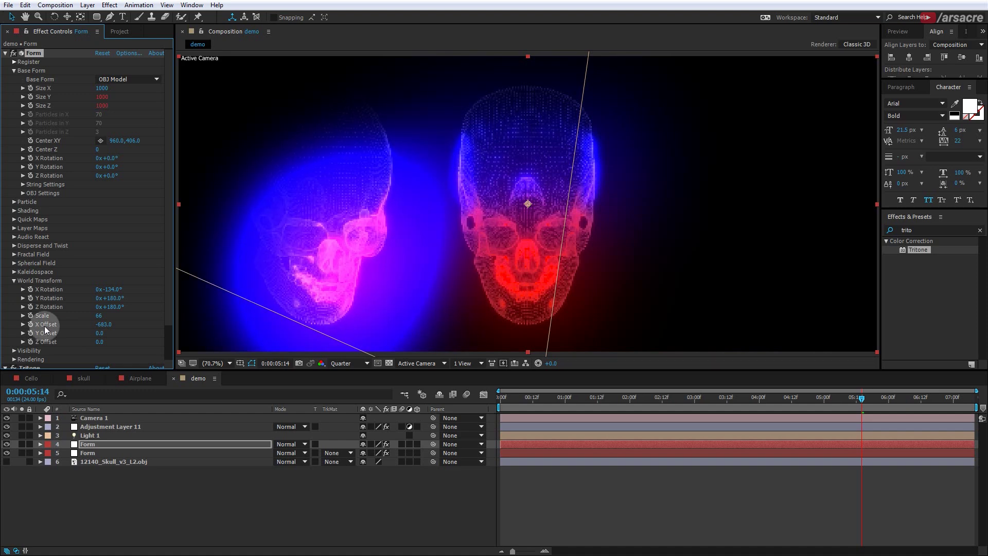
mouse_move(119, 298)
left_mouse_down()
mouse_move(137, 307)
mouse_move(126, 307)
left_mouse_up()
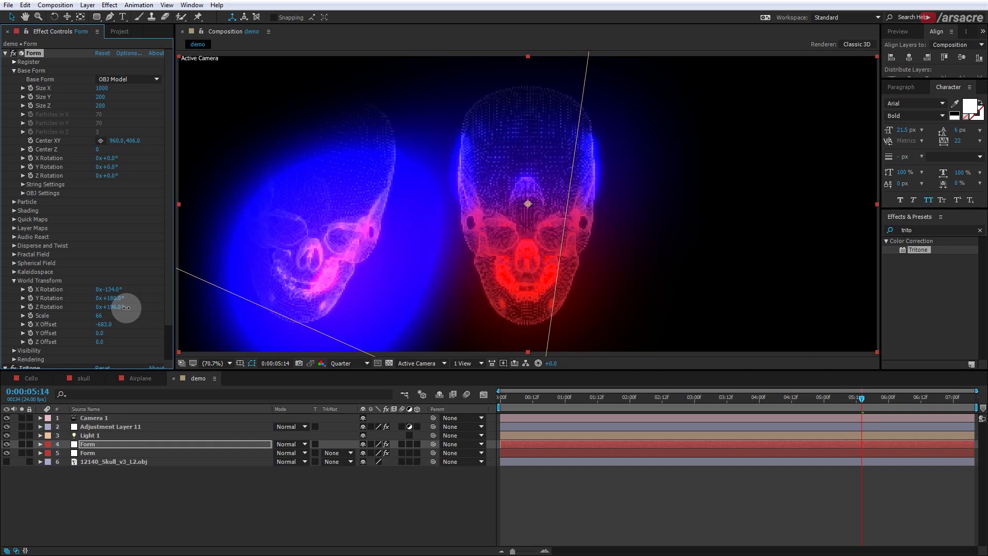
Try the Normal transfer mode for the Form copy's particles, and set it to Screen.
left_click(14, 202)
left_click(100, 280)
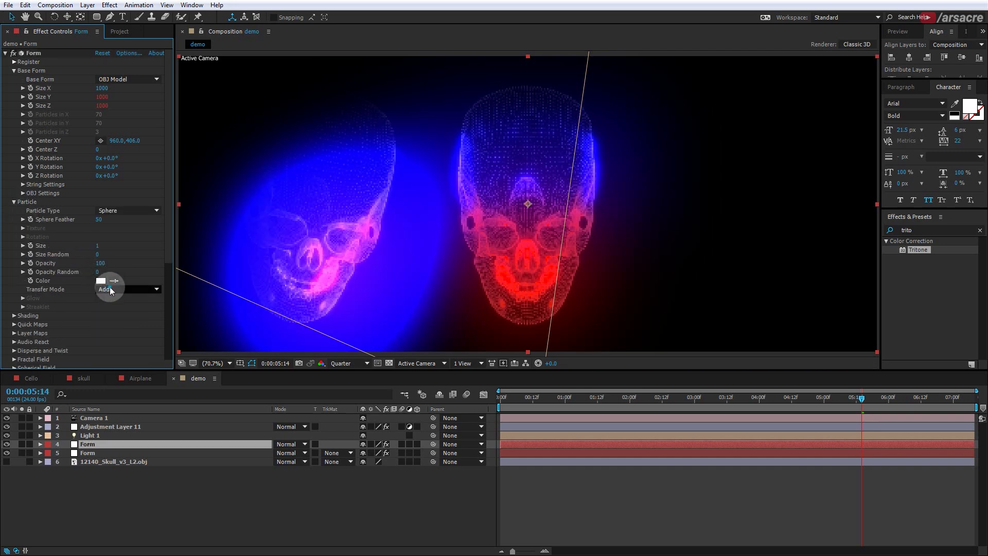
left_click(110, 289)
left_click(116, 297)
left_click(112, 289)
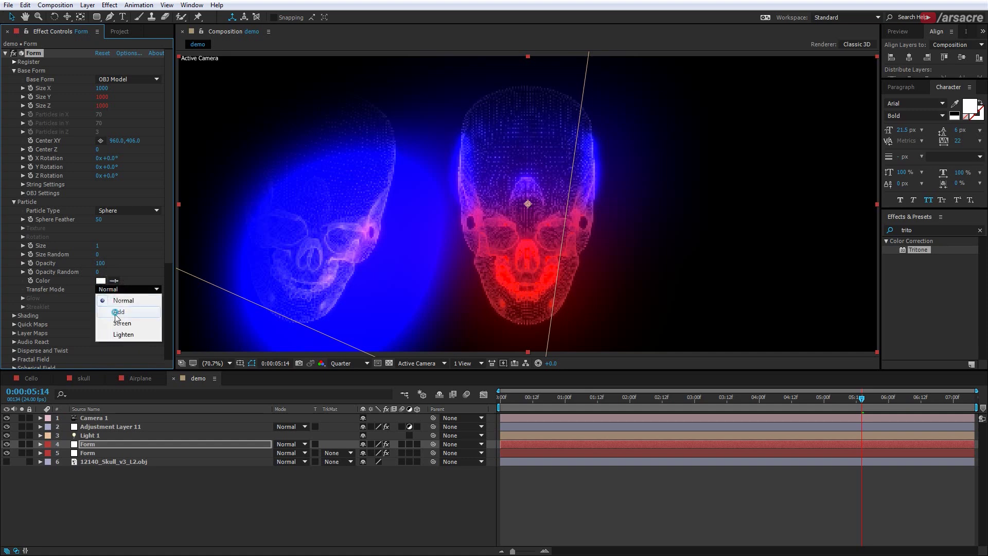
left_click(115, 322)
Set the copy's particle color to gray 929292 and return the preview resolution to Full.
left_click(100, 281)
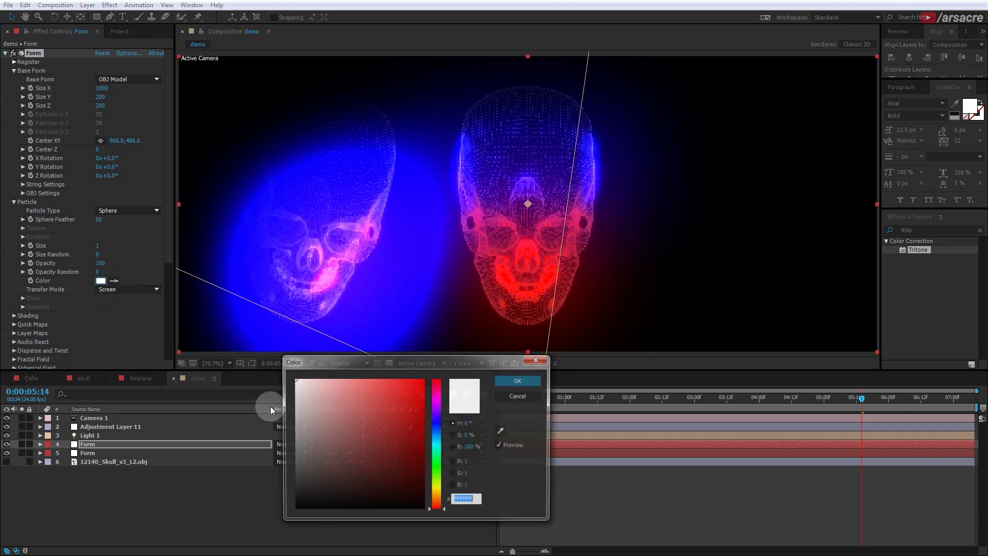
left_click_drag(308, 427, 265, 444)
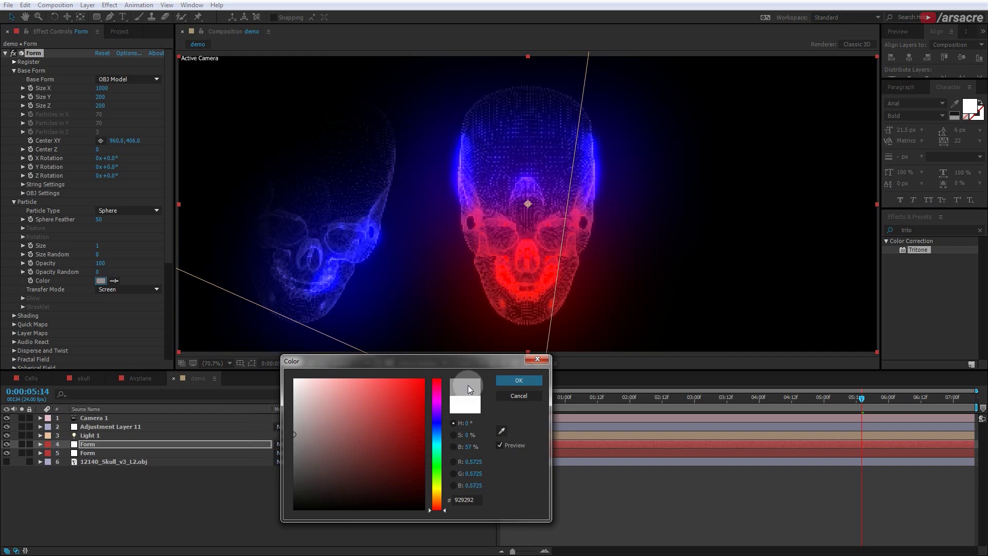
key("Return")
left_click(350, 363)
left_click(343, 381)
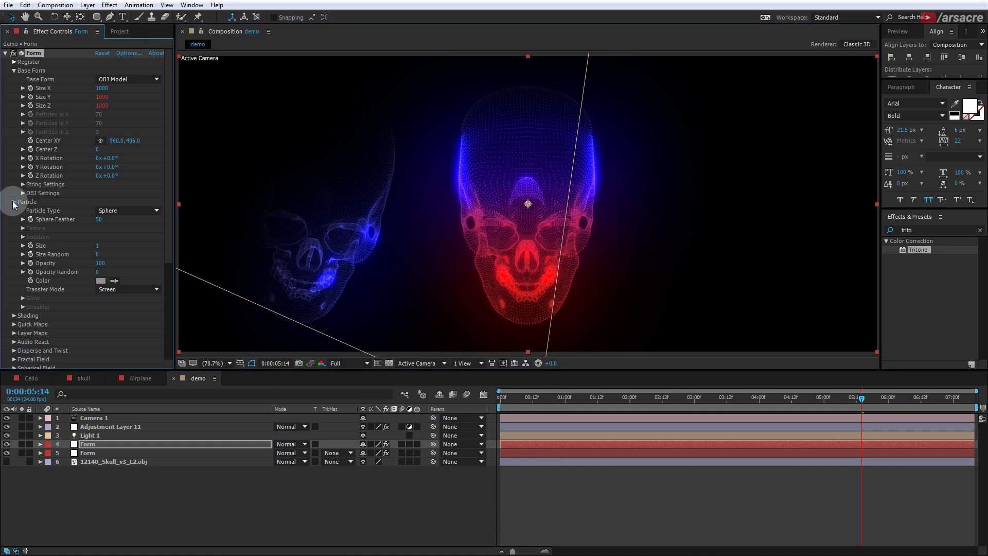
Duplicate the offset Form layer and set the new copy's World Transform X Offset to 640.
left_click(98, 443)
key("ctrl+d")
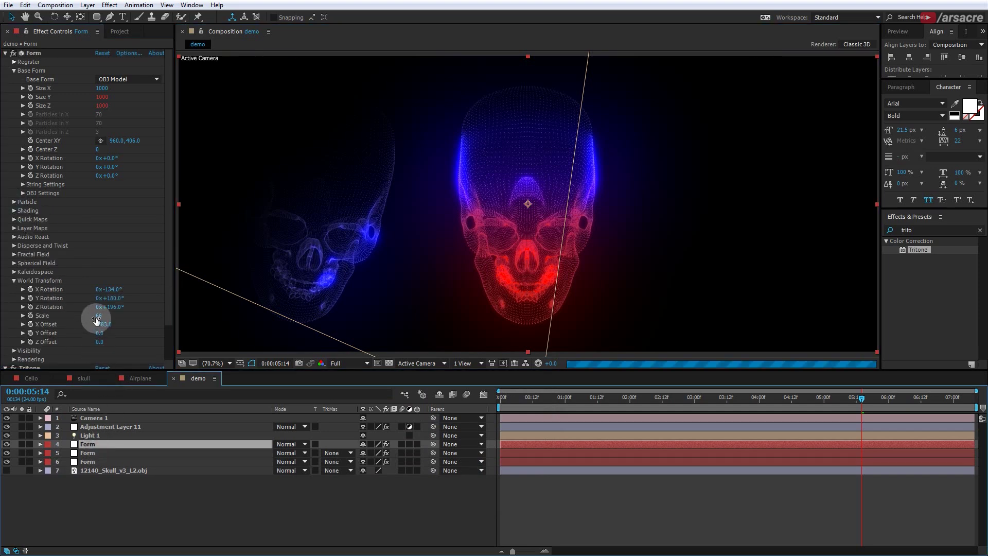
left_click_drag(103, 324, 57, 350)
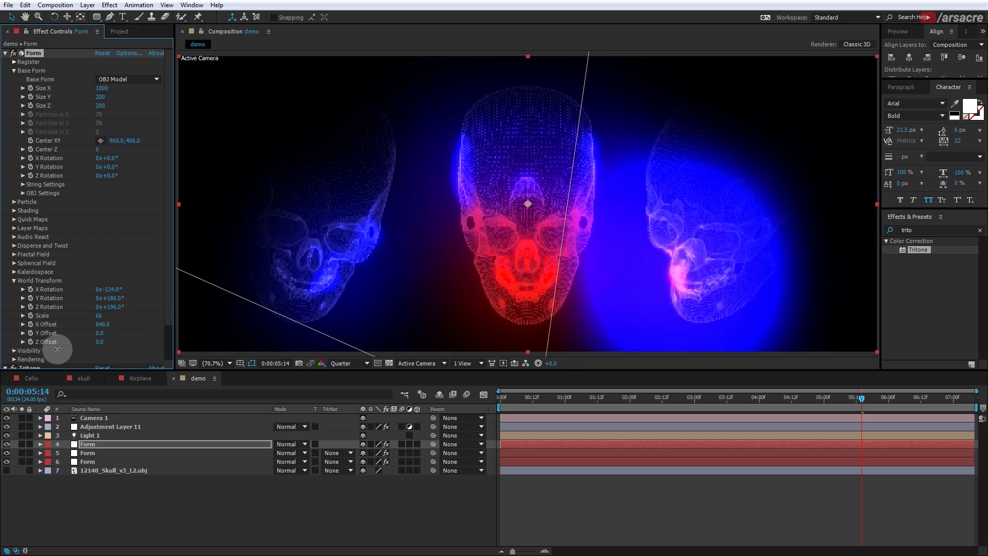
Set the new copy's particle Size Random to 28 and Opacity Random to 33, and darken its particle color to a deeper gray.
left_click(14, 202)
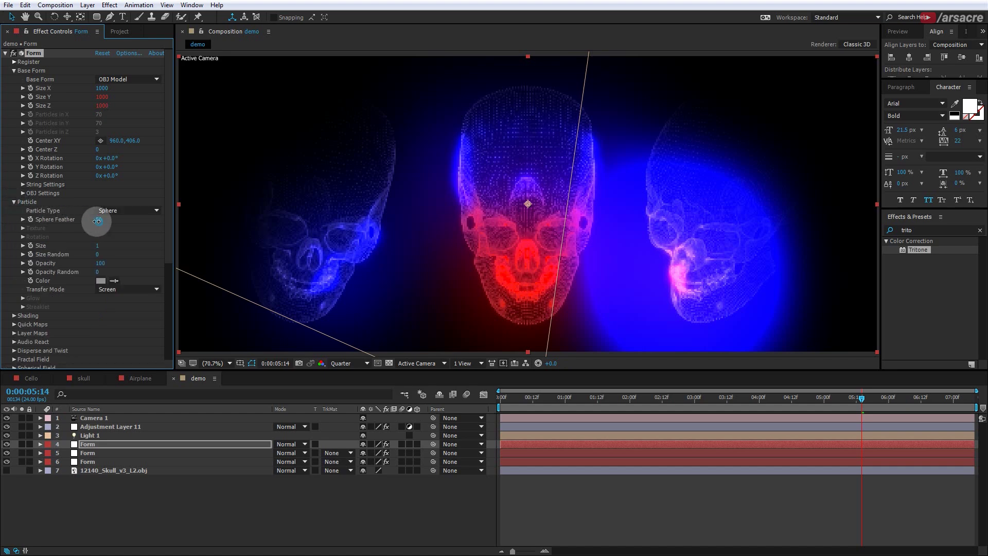
left_click_drag(99, 273, 115, 269)
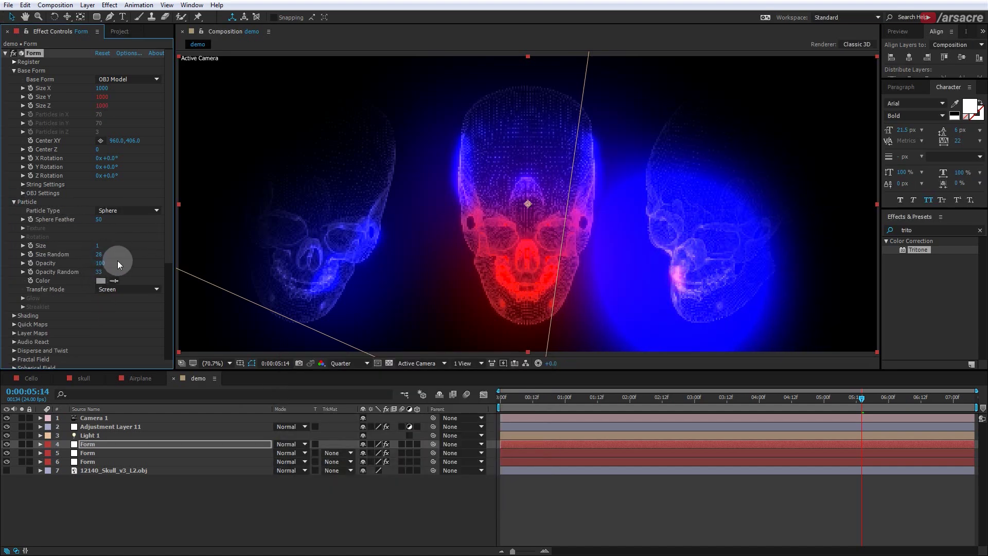
left_click(100, 281)
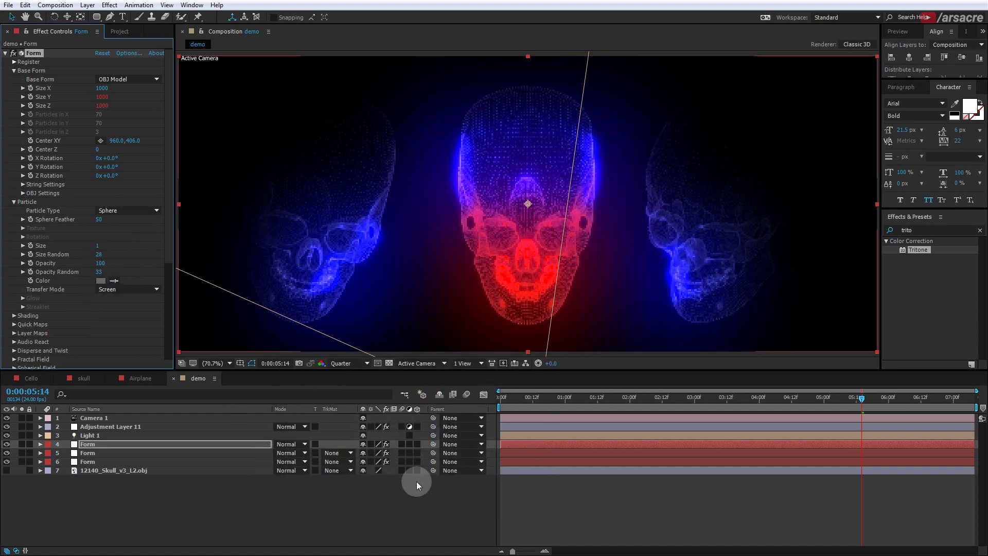
left_click(314, 515)
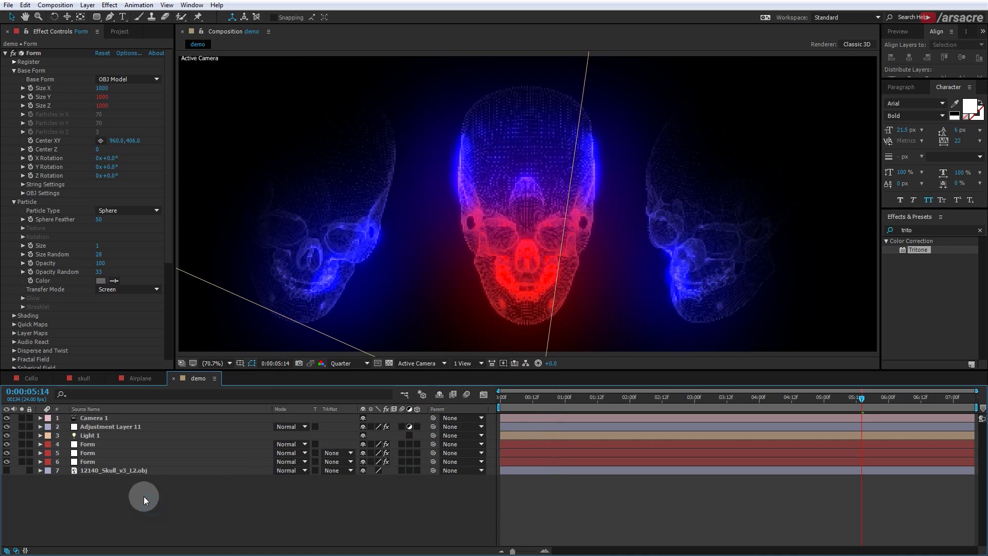
Add a new adjustment layer to the demo composition and apply the Tritone effect to it.
key("ctrl+alt+y")
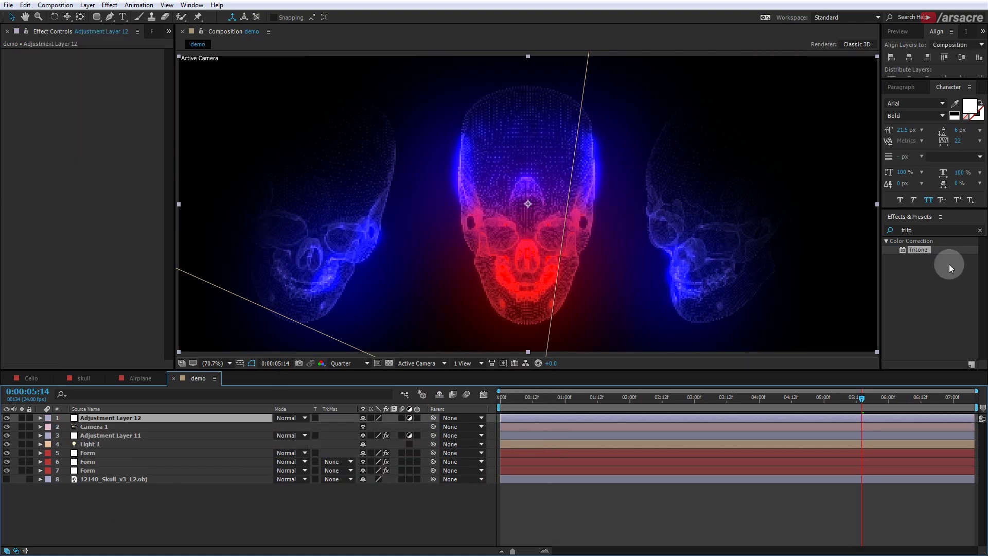
left_click_drag(914, 250, 141, 273)
left_click(96, 81)
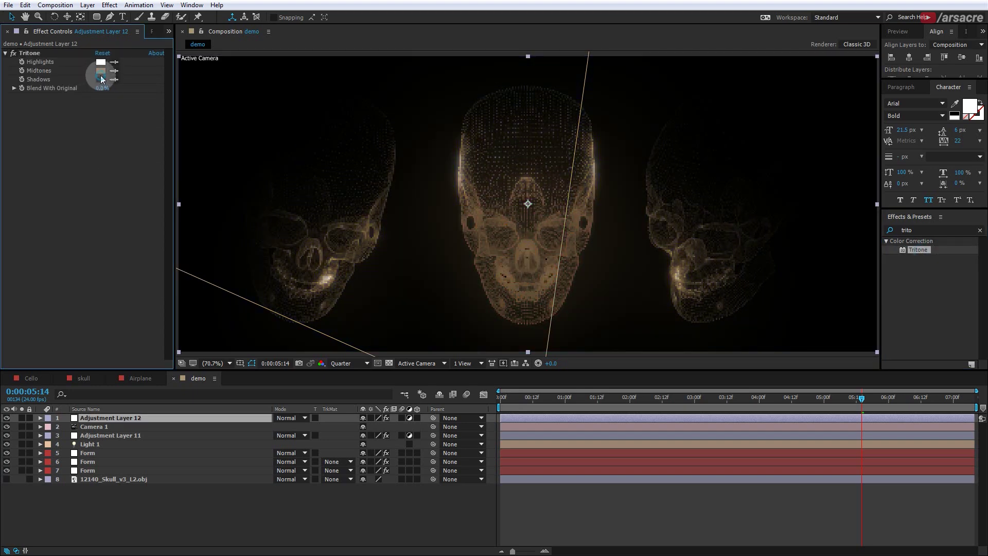
Move the Tritone adjustment layer below Adjustment Layer 11 and set its Midtones color to a golden yellow, about AD9647.
left_click(101, 71)
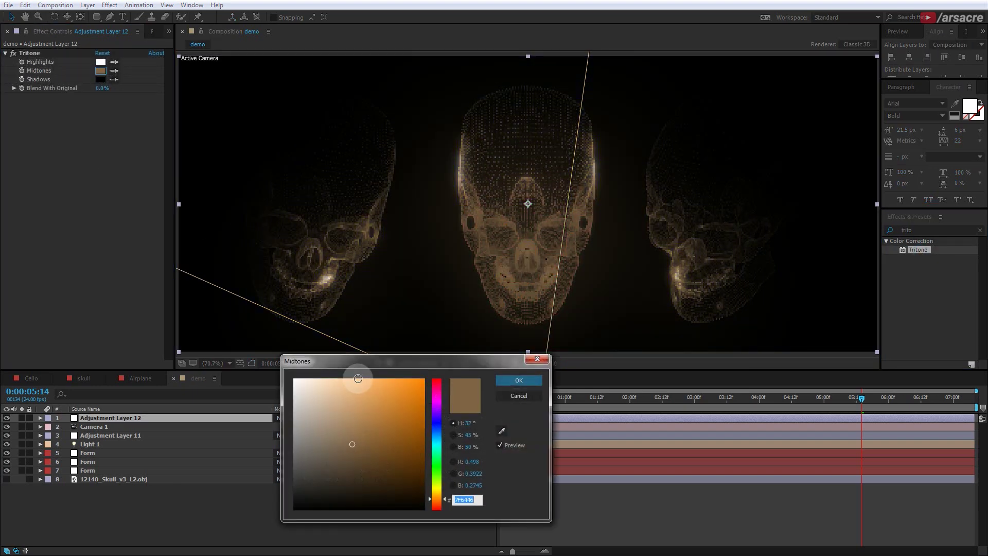
left_click_drag(443, 415, 437, 492)
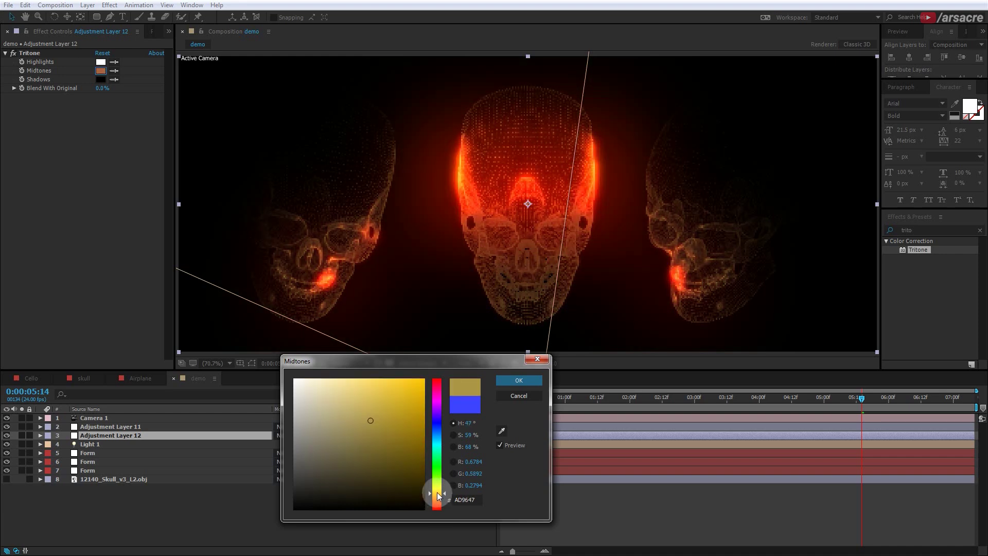
left_click(511, 380)
Set the demo composition's preview resolution to Full and view the color-graded skulls with the Tritone adjustment layer selected.
left_click(344, 363)
left_click(342, 388)
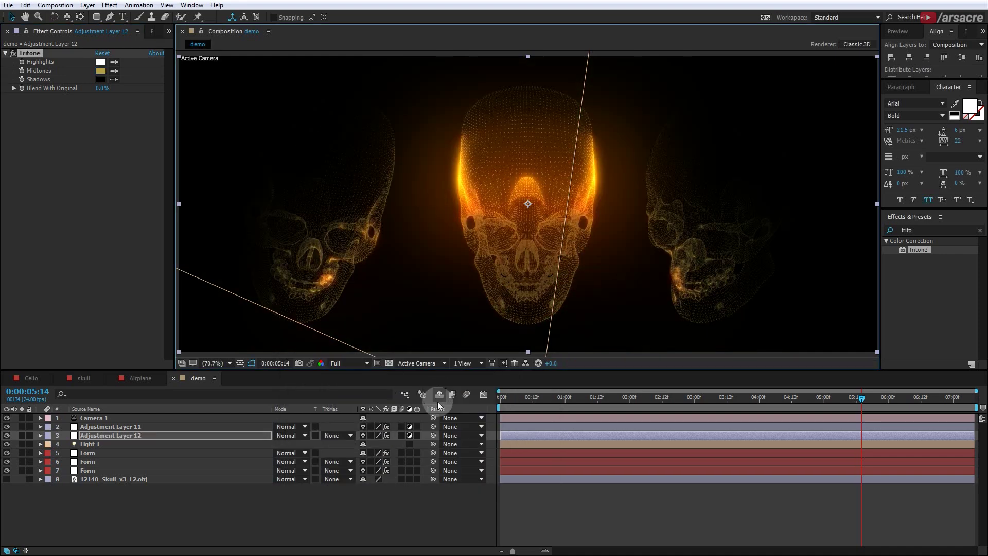
left_click(113, 436)
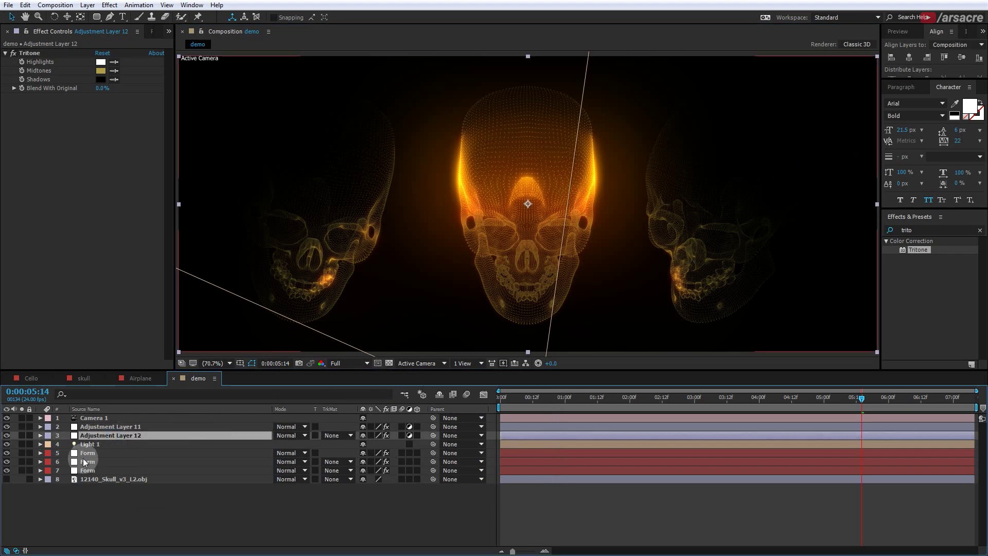
key("comma")
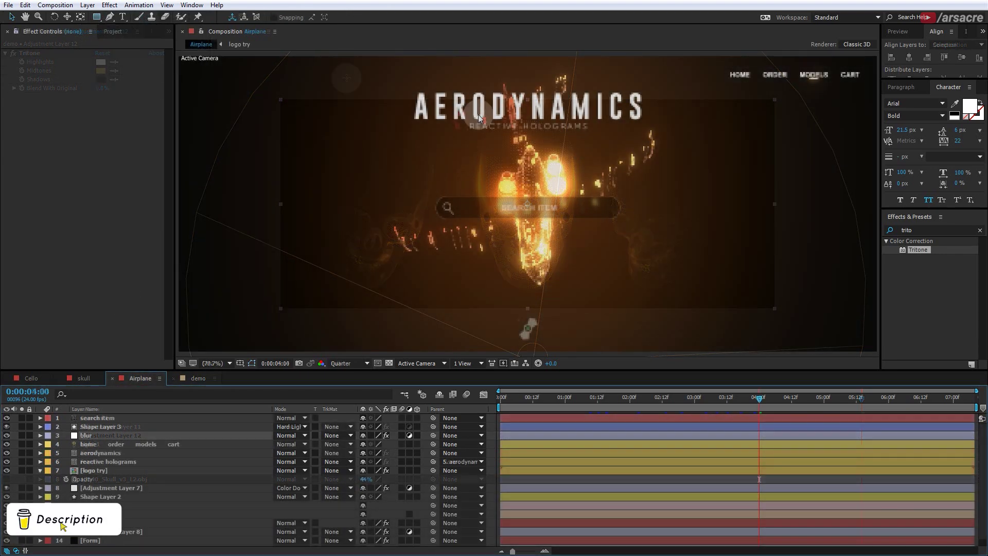
Switch to the Airplane composition and set its preview resolution to Full.
left_click(341, 362)
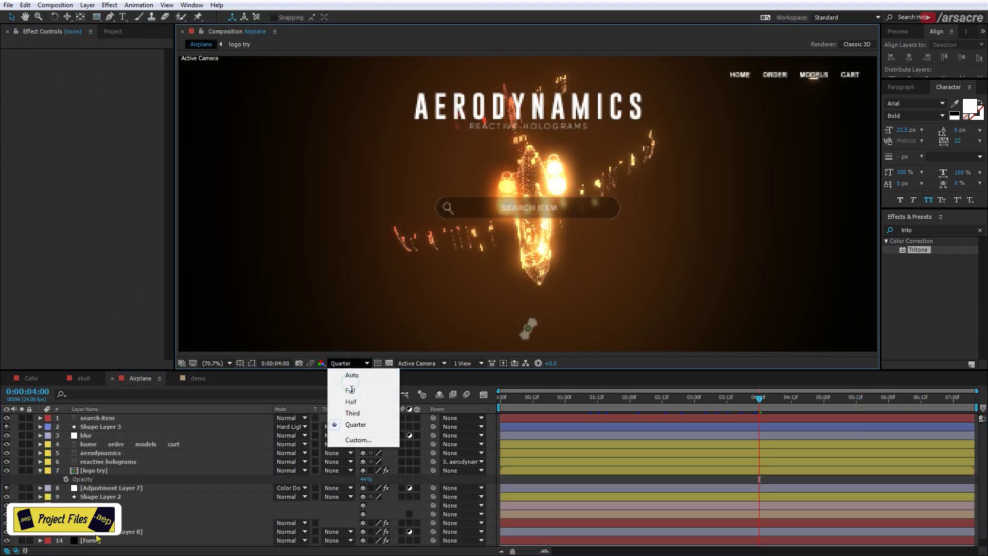
left_click(351, 390)
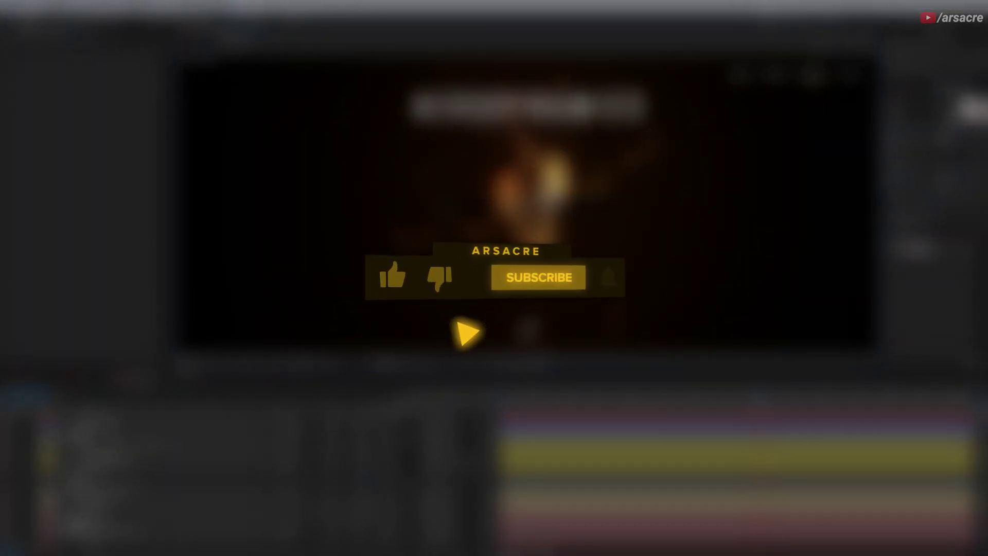